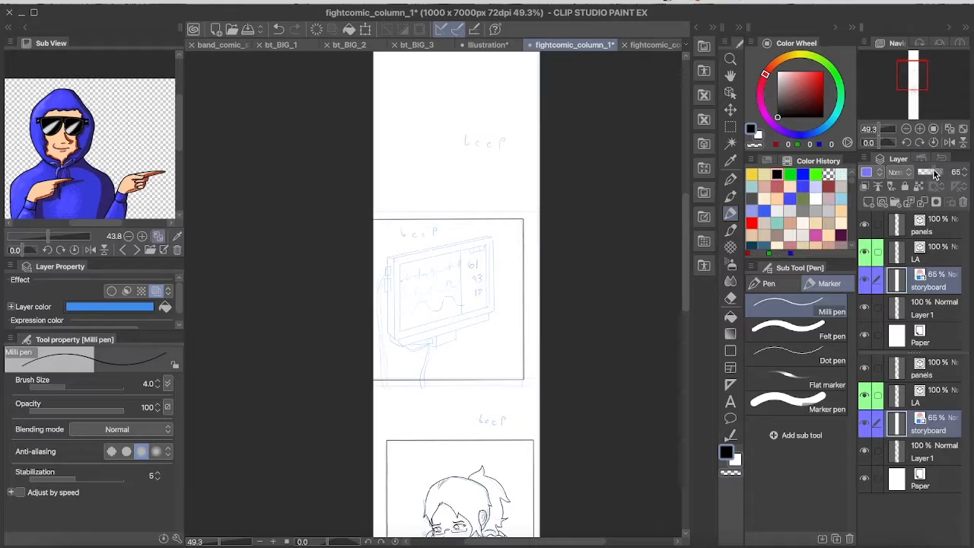
Step: Lower the storyboard layer's opacity to 57% and make the LA layer active
key(alt+bracketright)
scroll(455, 296, down, 1)
scroll(435, 248, up, 5)
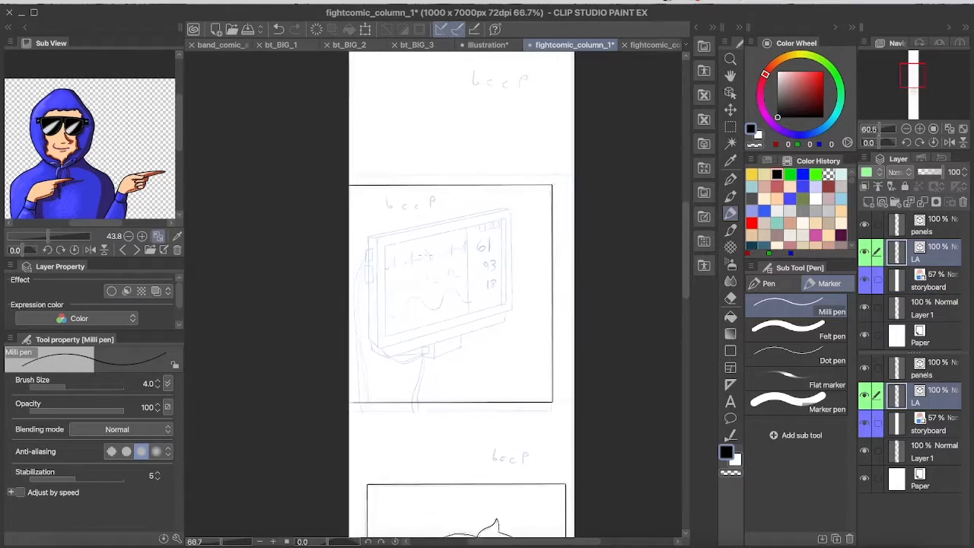
mouse_move(501, 541)
mouse_down()
mouse_move(441, 540)
mouse_move(532, 538)
mouse_move(512, 538)
mouse_up()
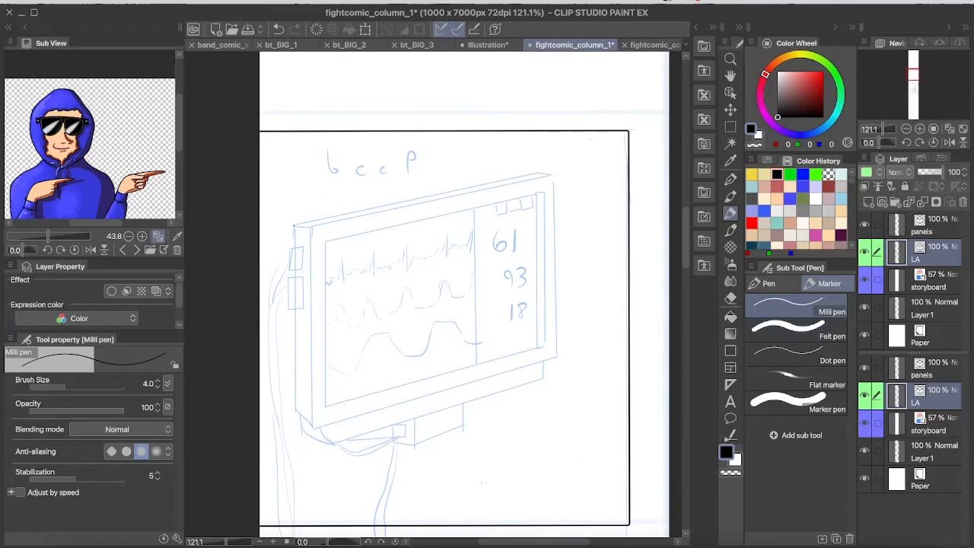
Step: Circle the lower corner of the monitor sketch where the perspective is off with the Milli pen, and undo the mark
scroll(507, 442, down, 3)
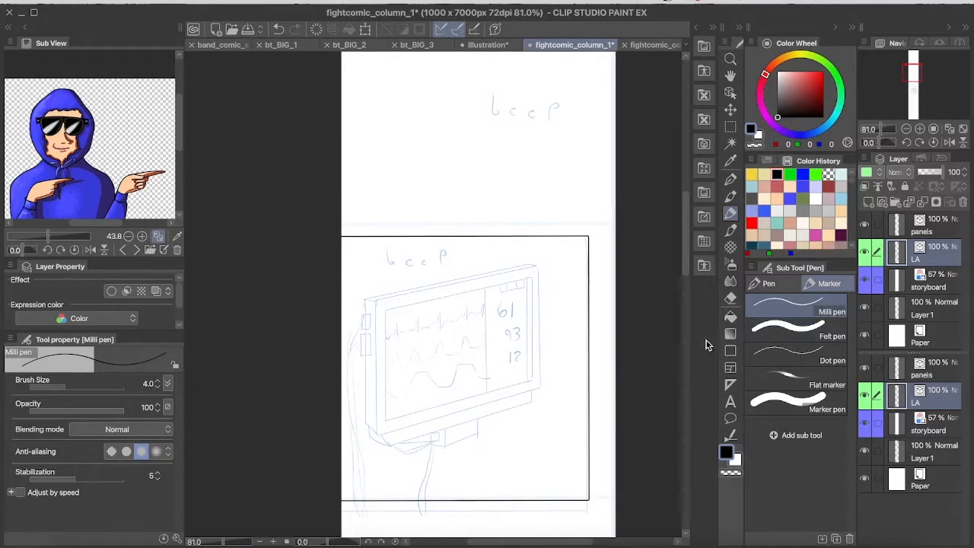
scroll(685, 271, down, 4)
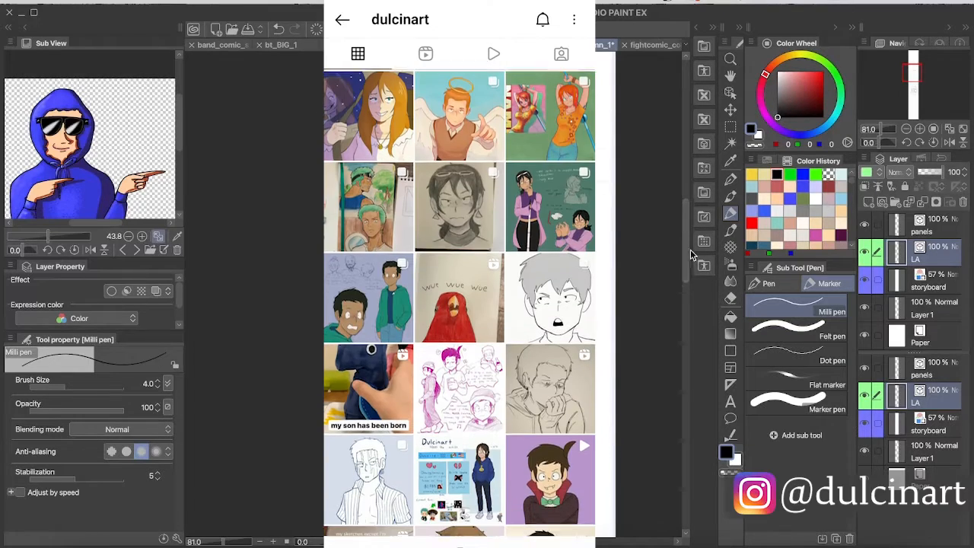
scroll(445, 296, up, 3)
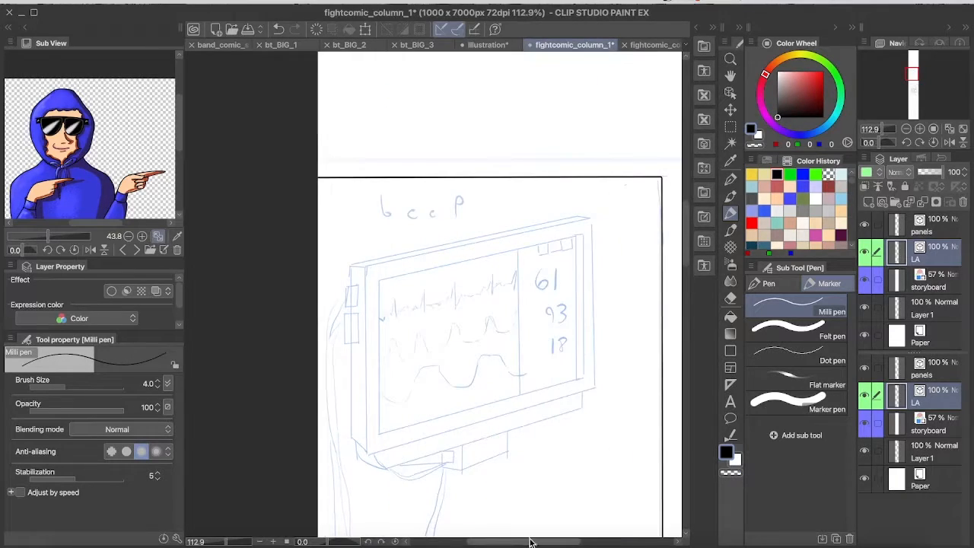
drag(528, 541, 545, 541)
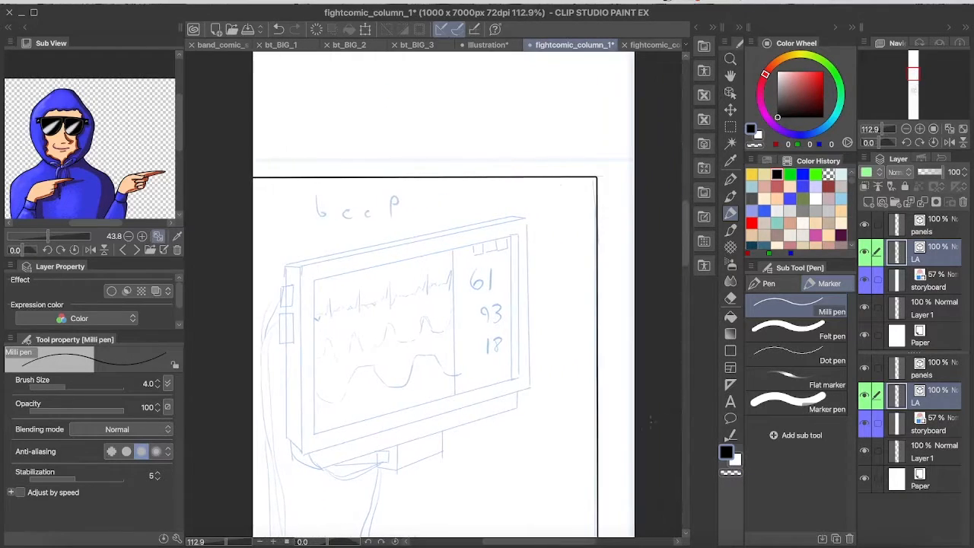
drag(692, 254, 686, 261)
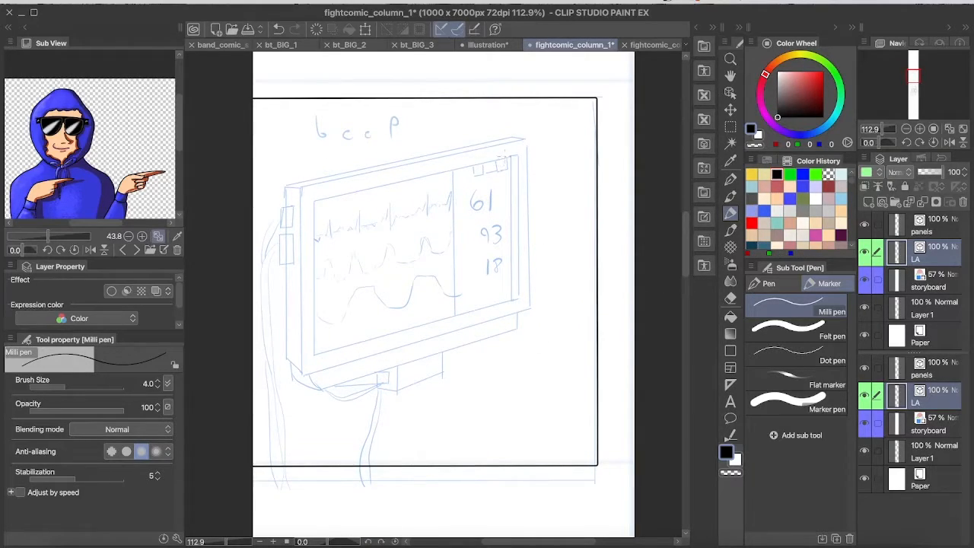
scroll(305, 332, up, 5)
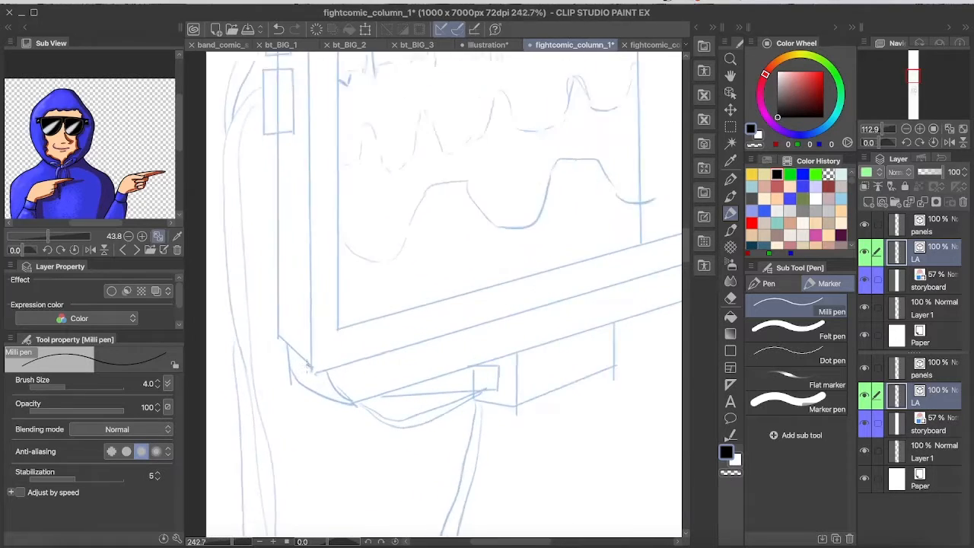
drag(305, 332, 293, 311)
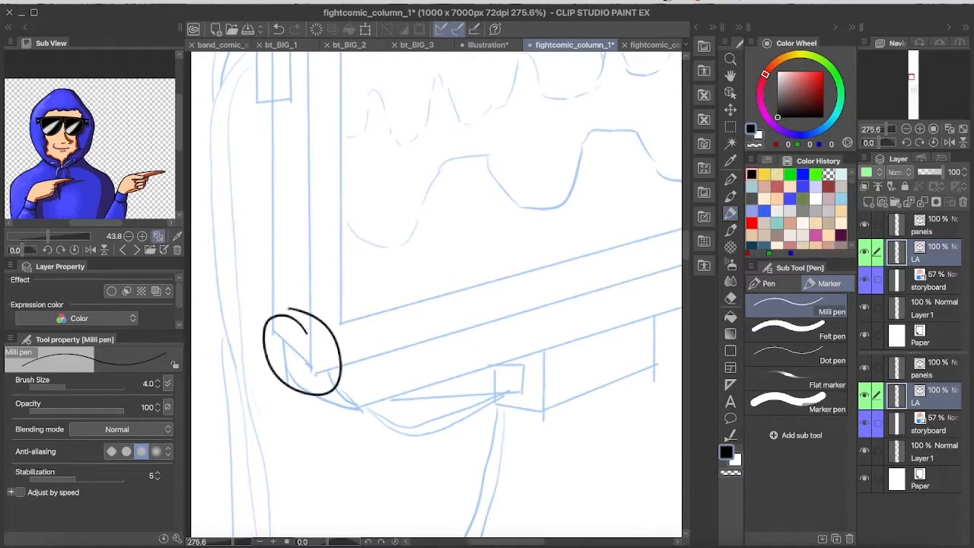
key(super+z)
Step: Create a perspective ruler on its own layer across the monitor panel and hide that layer
scroll(424, 314, down, 5)
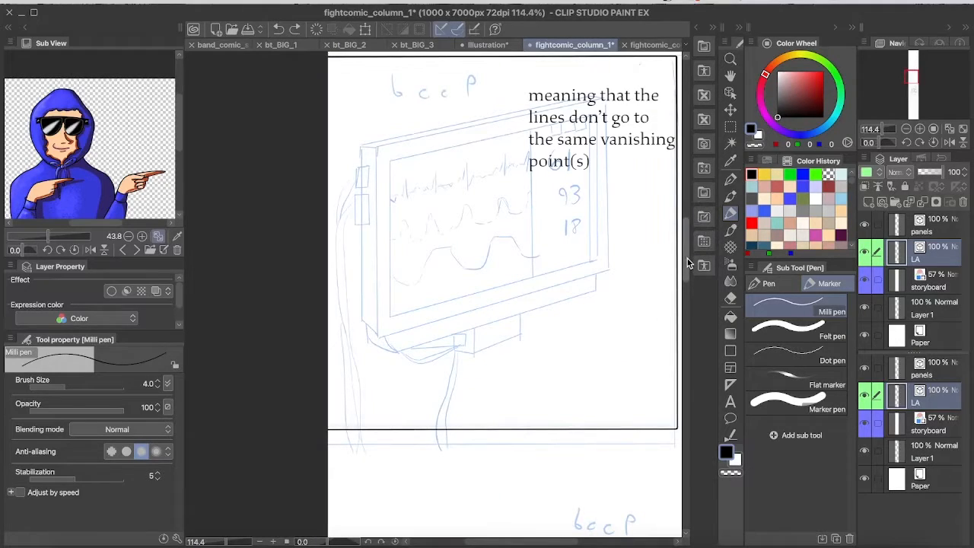
scroll(684, 246, up, 3)
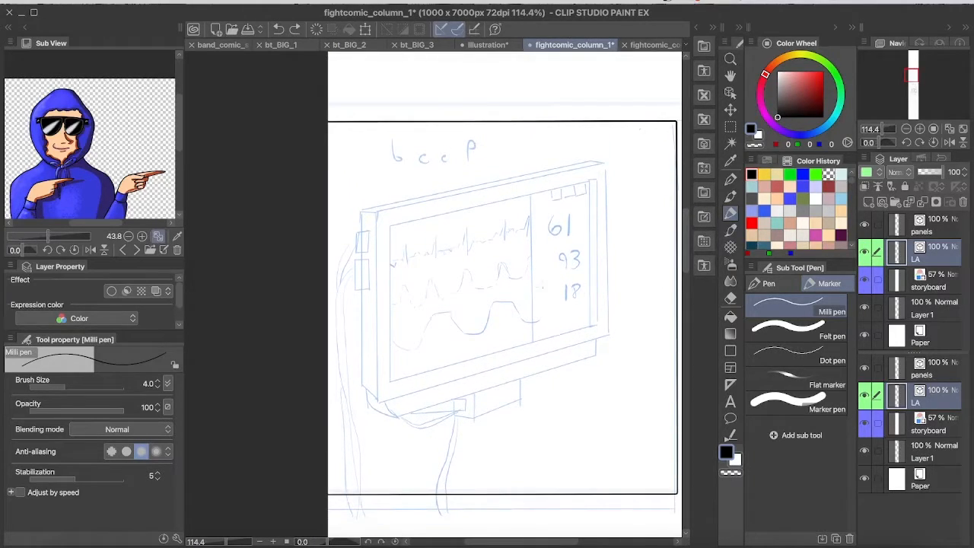
scroll(556, 289, down, 3)
scroll(590, 259, up, 2)
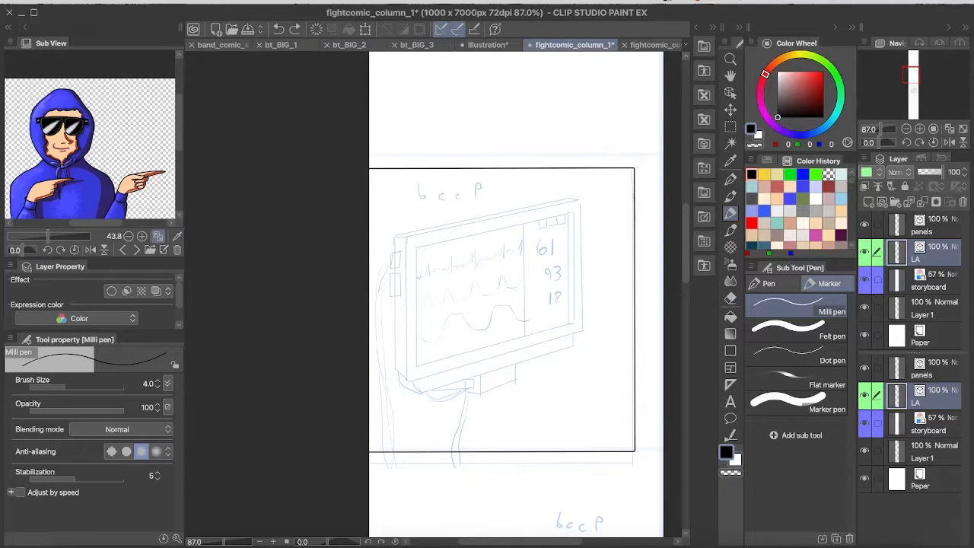
click(164, 1)
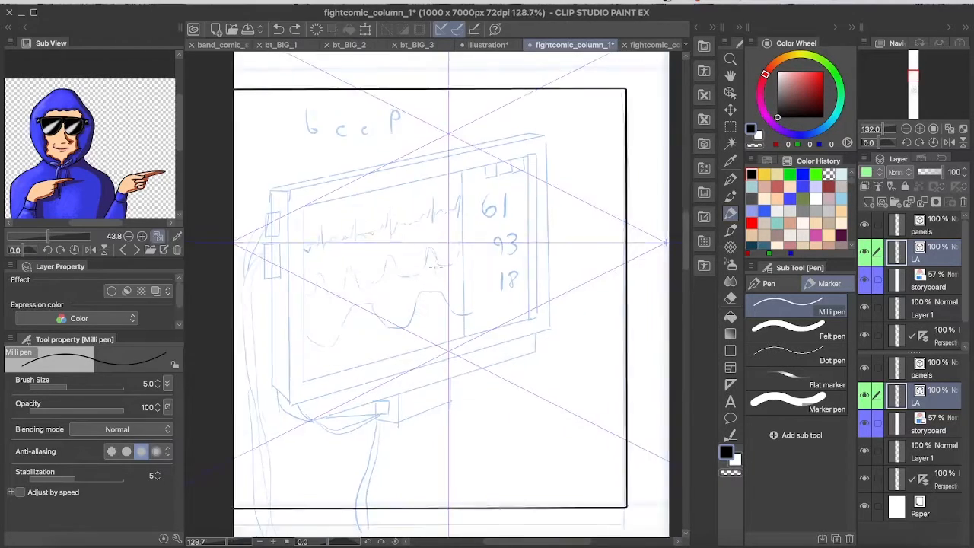
scroll(441, 297, down, 4)
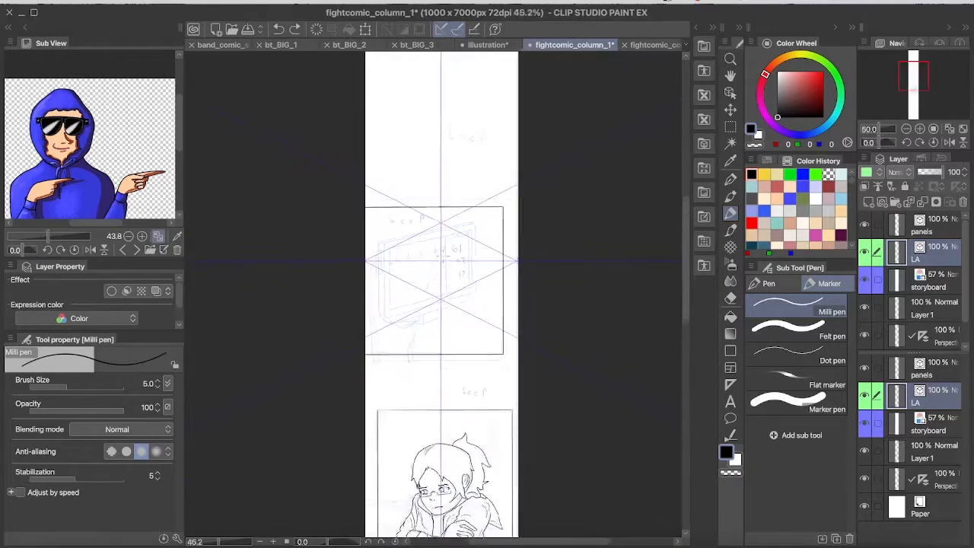
scroll(442, 255, down, 2)
scroll(451, 239, up, 5)
scroll(875, 297, down, 2)
click(864, 309)
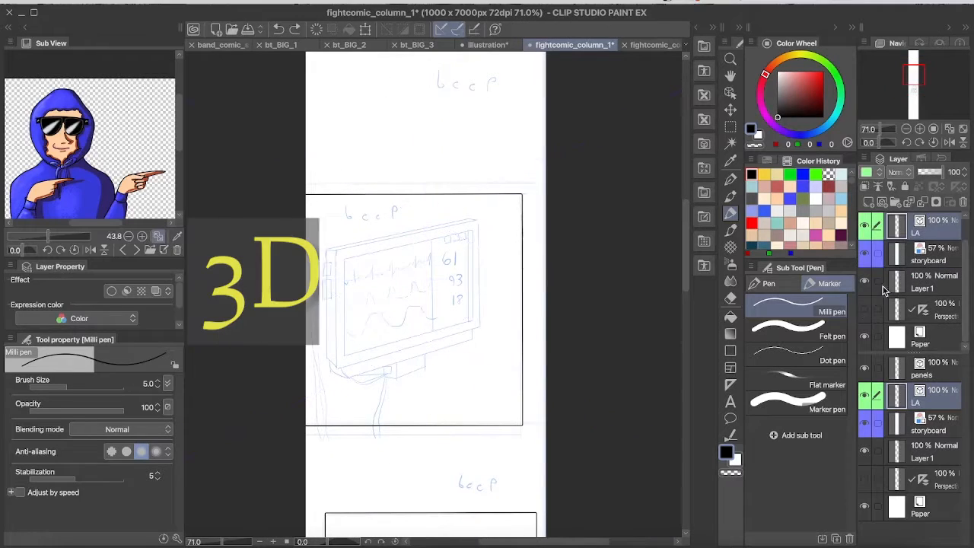
Step: Add the Cube primitive from the 3D materials to the comic page at the monitor panel
click(703, 43)
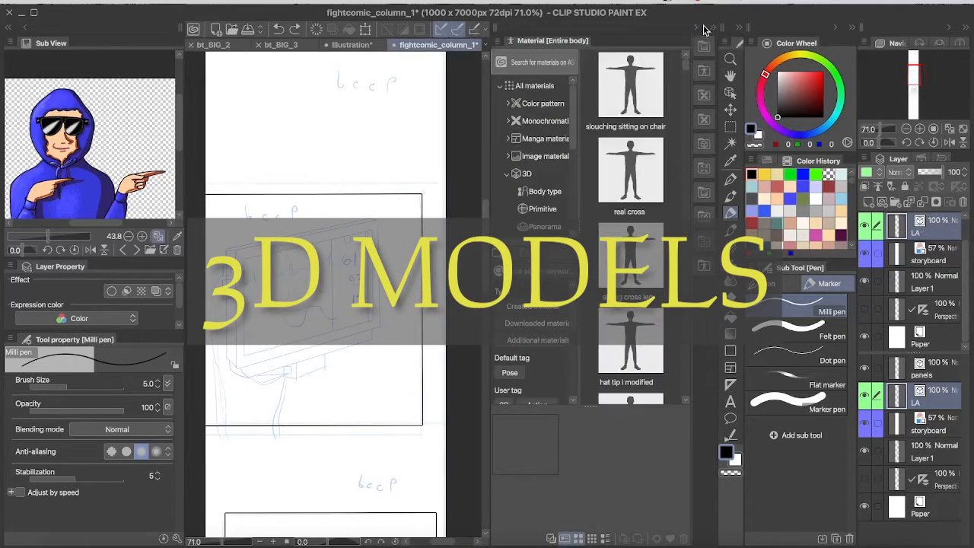
scroll(576, 173, down, 5)
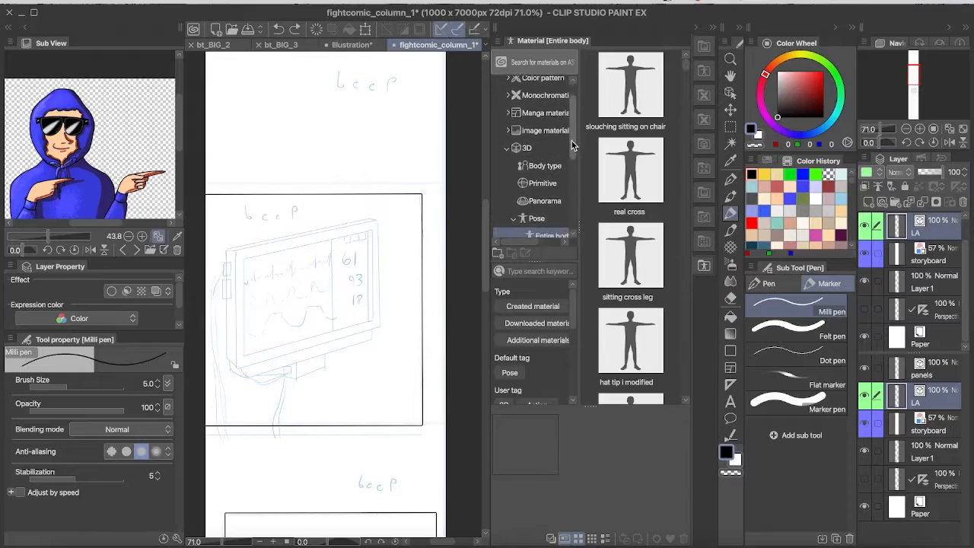
scroll(576, 167, up, 2)
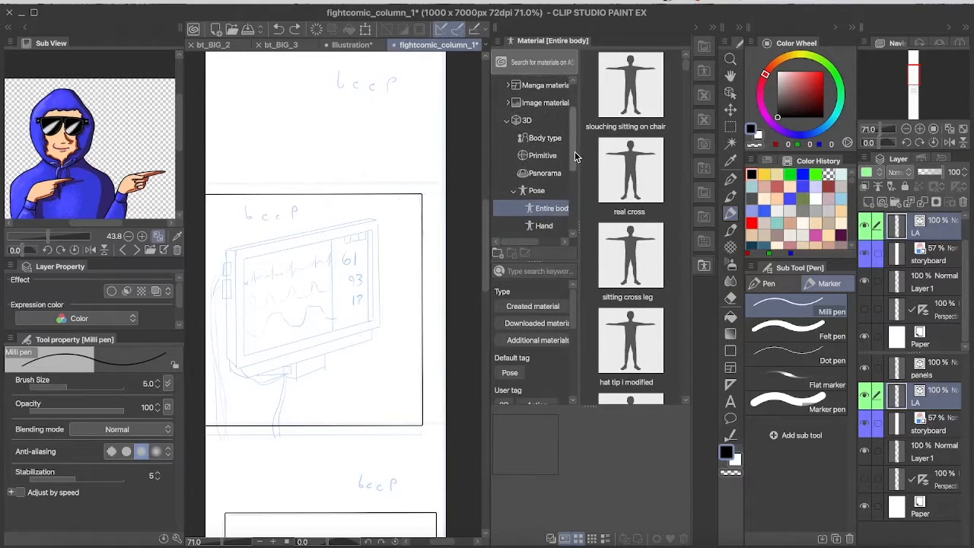
scroll(576, 152, up, 2)
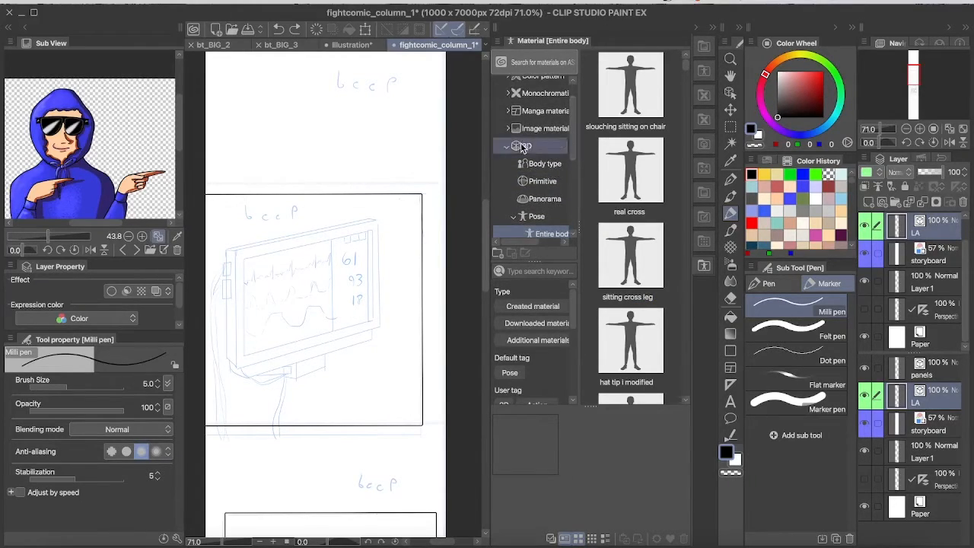
click(506, 152)
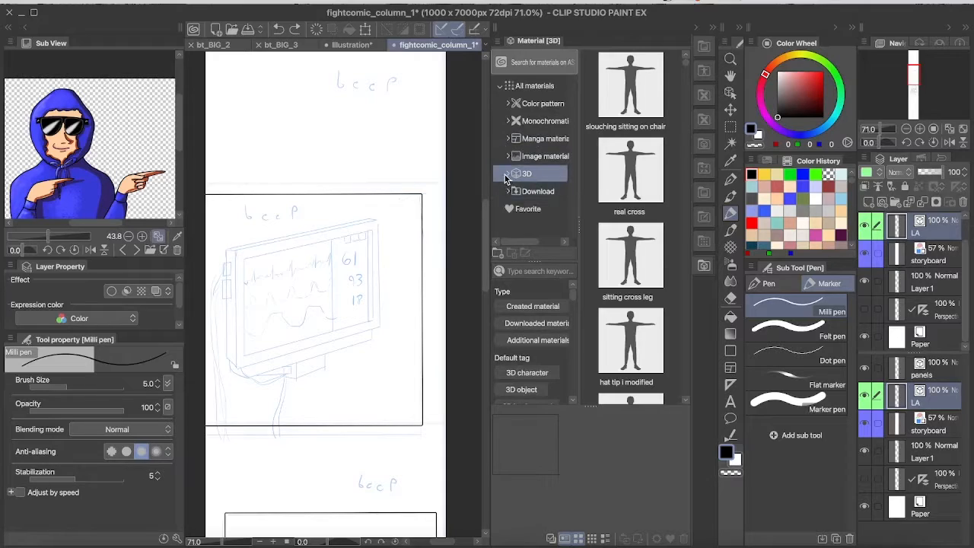
click(507, 175)
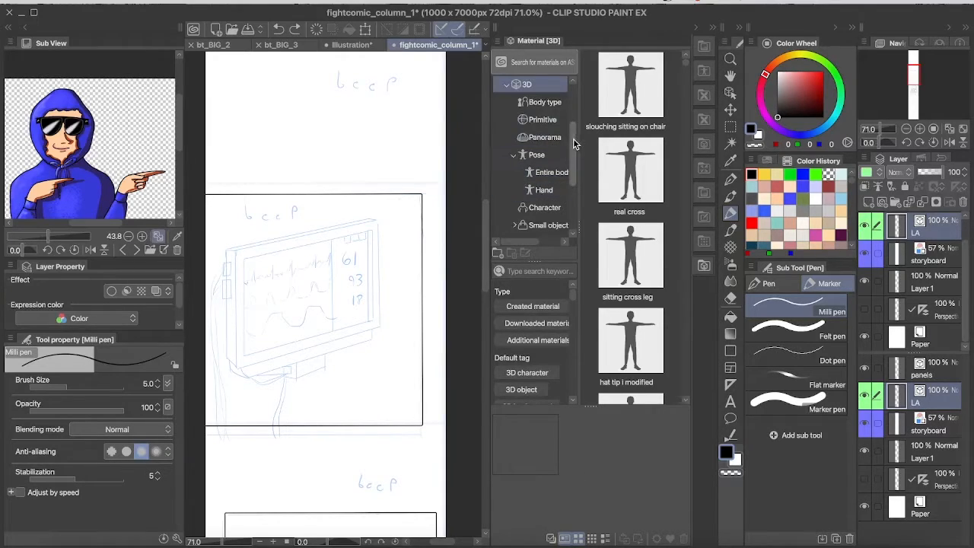
drag(571, 139, 570, 113)
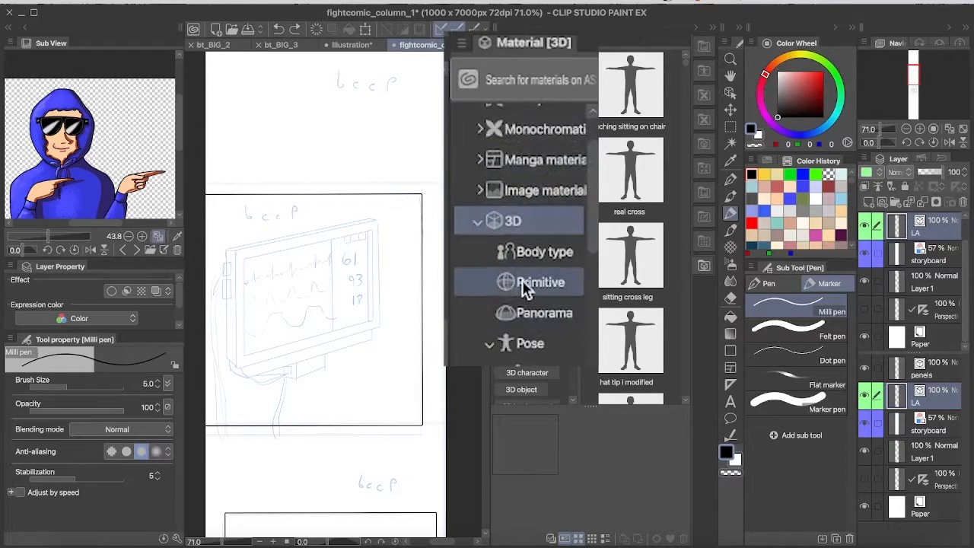
click(527, 218)
click(645, 247)
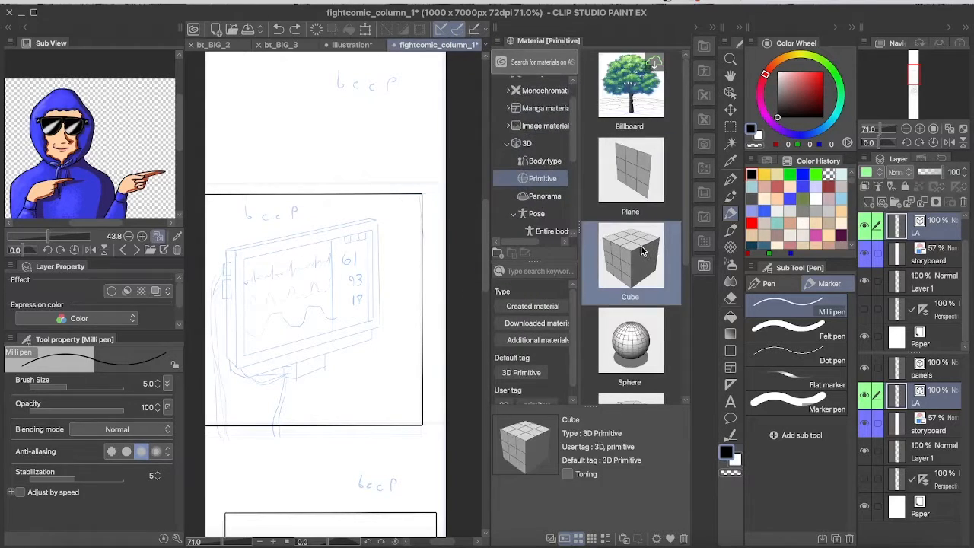
drag(641, 245, 285, 284)
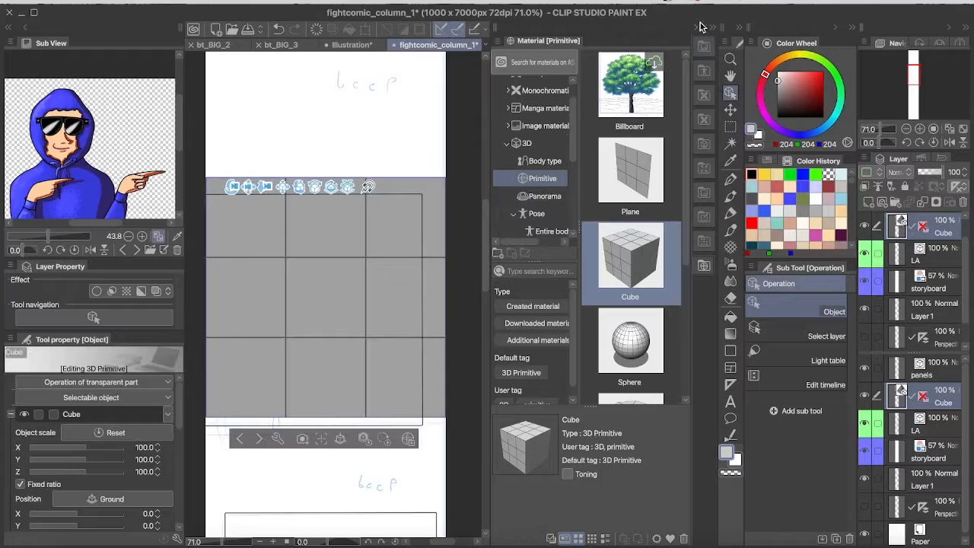
Step: Close the materials and reposition the cube's 3D view so it sits smaller and angled over the monitor sketch
click(700, 26)
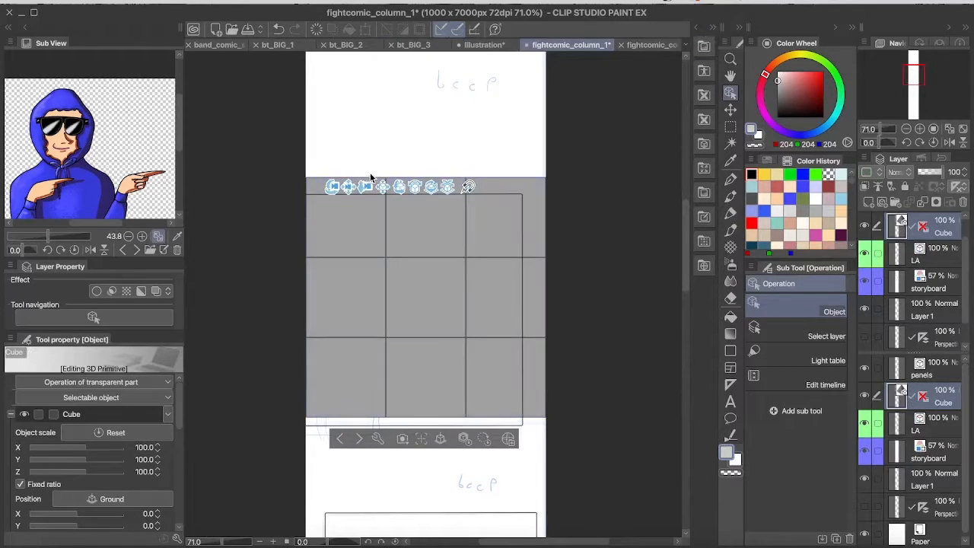
drag(371, 177, 299, 70)
drag(373, 236, 471, 257)
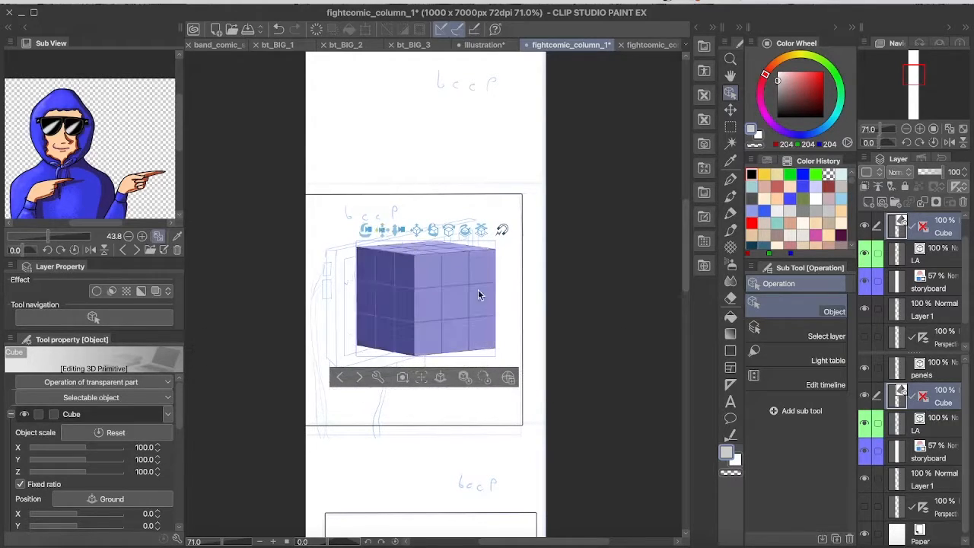
Step: Disable the cube's fixed ratio, scale it to X 147, Y 90, Z 16 and align it with the monitor sketch
drag(180, 419, 179, 421)
scroll(181, 411, down, 1)
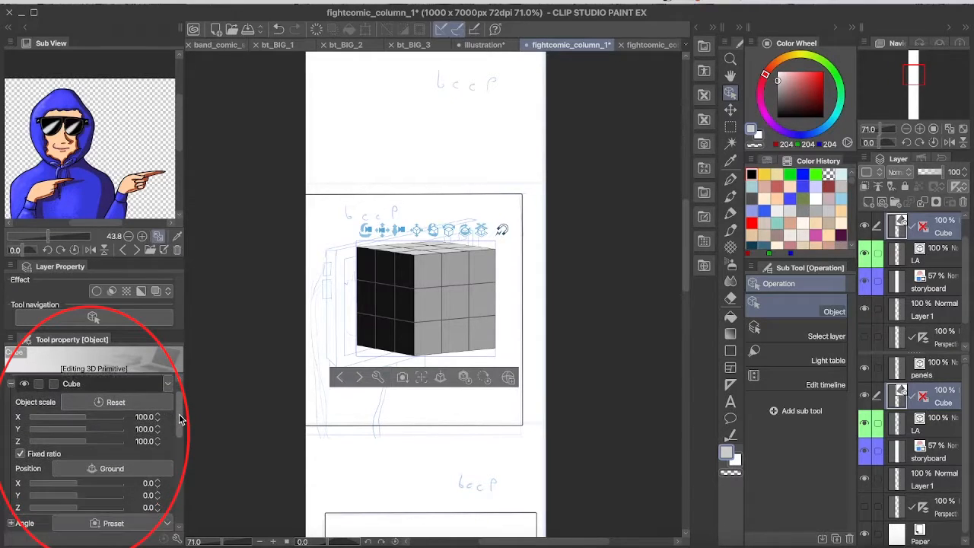
click(20, 454)
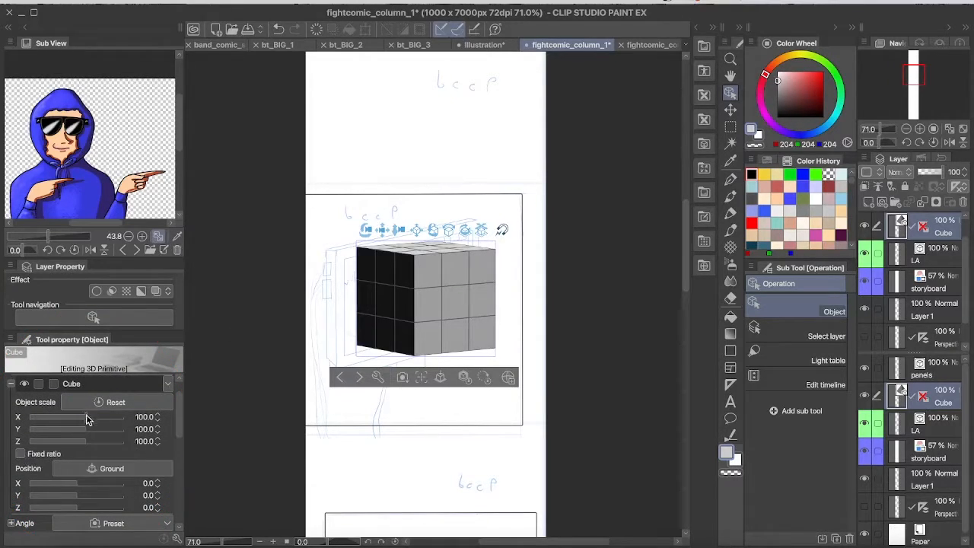
mouse_move(82, 423)
mouse_down()
mouse_move(69, 418)
mouse_move(85, 417)
mouse_move(84, 429)
mouse_up()
mouse_move(88, 440)
mouse_down()
mouse_move(75, 439)
mouse_move(88, 428)
mouse_up()
drag(85, 440, 89, 418)
drag(86, 429, 85, 430)
drag(398, 238, 363, 216)
drag(89, 417, 89, 417)
drag(86, 428, 86, 429)
click(158, 413)
click(156, 445)
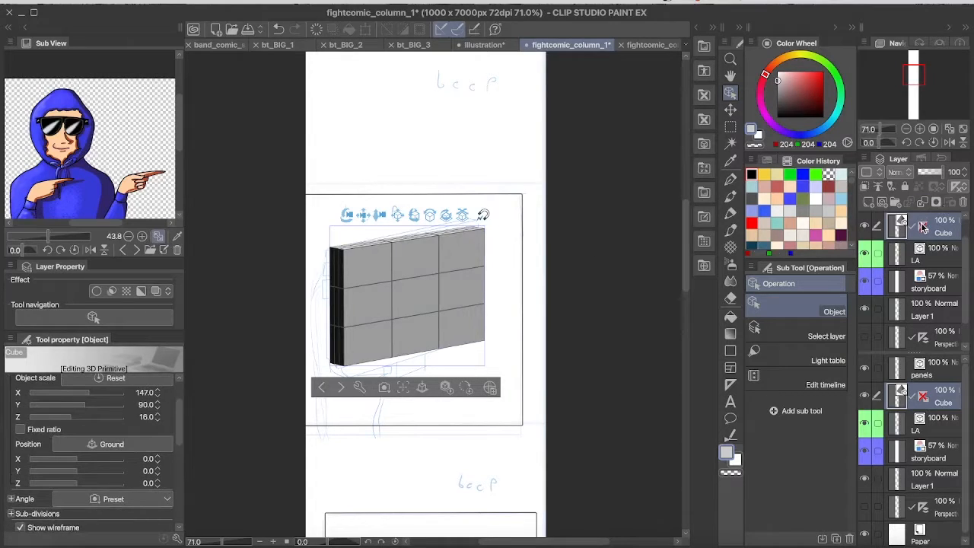
Step: Turn on the Cube layer's perspective ruler and move the Cube layer directly below the storyboard layer
click(922, 226)
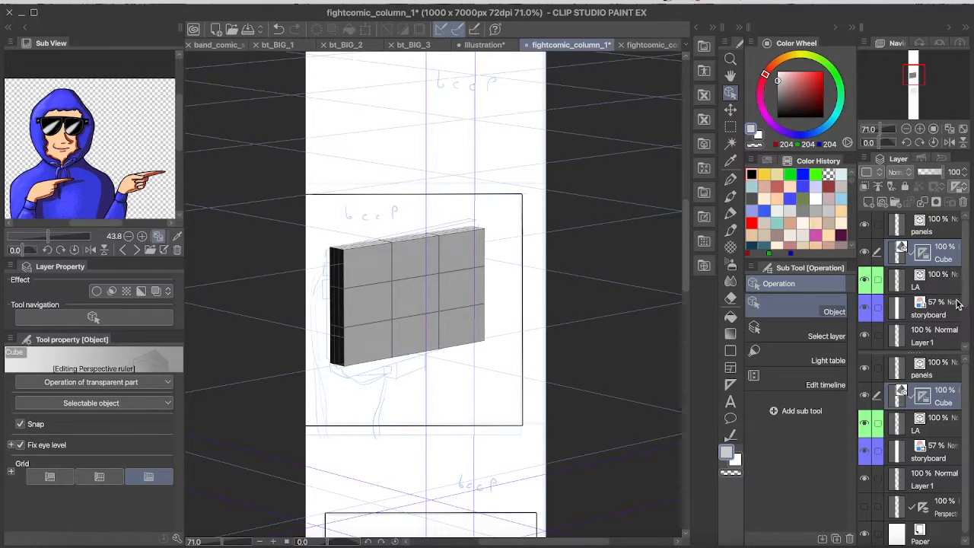
scroll(964, 308, down, 2)
scroll(963, 305, down, 1)
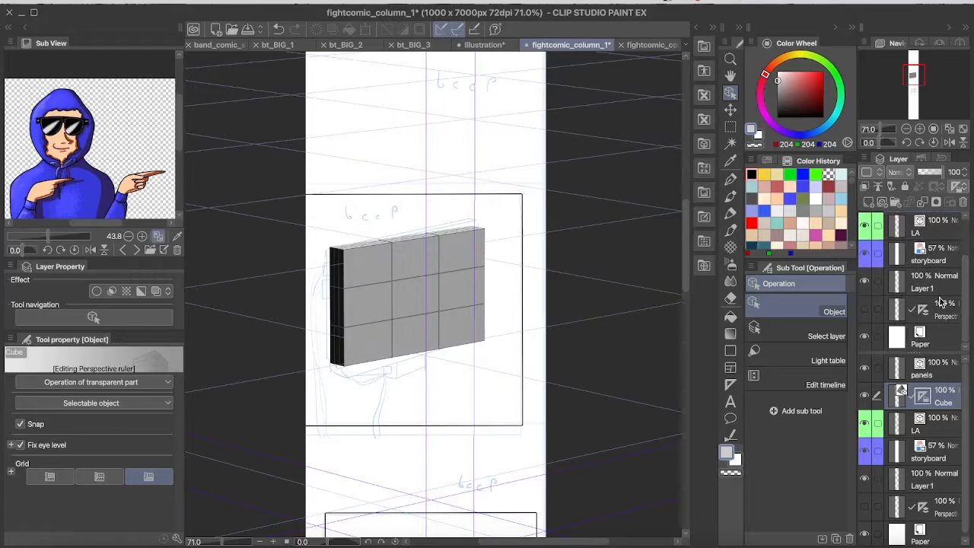
click(937, 228)
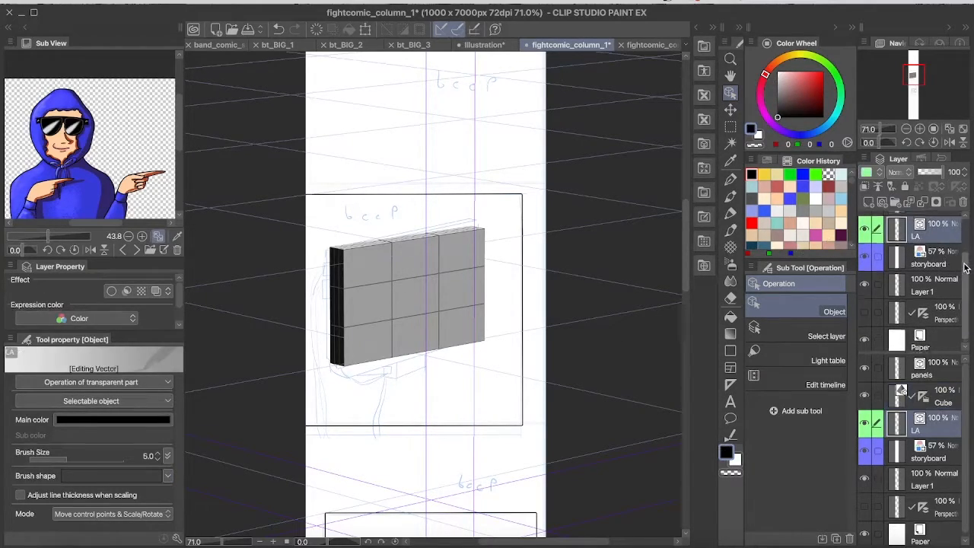
scroll(951, 259, up, 3)
click(941, 259)
drag(936, 301, 944, 321)
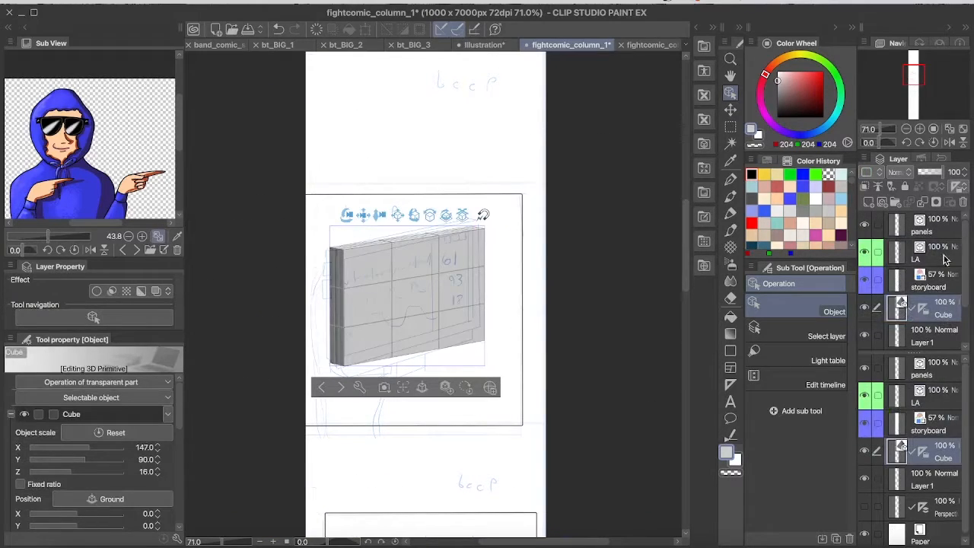
Step: Use the Milli pen on the panels layer to ink the upper, lower and near vertical edges of the monitor's front face along the cube
key(p)
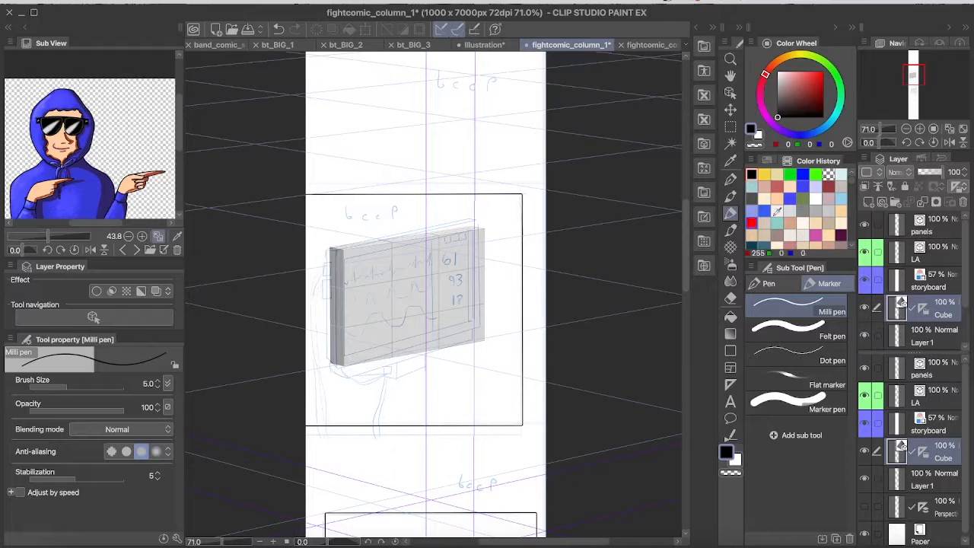
click(935, 227)
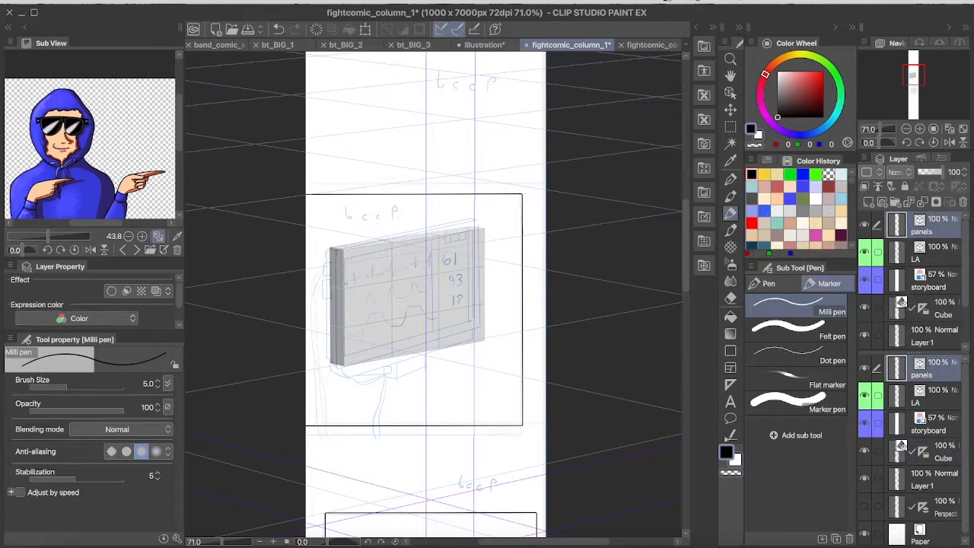
scroll(369, 242, up, 5)
scroll(369, 242, down, 4)
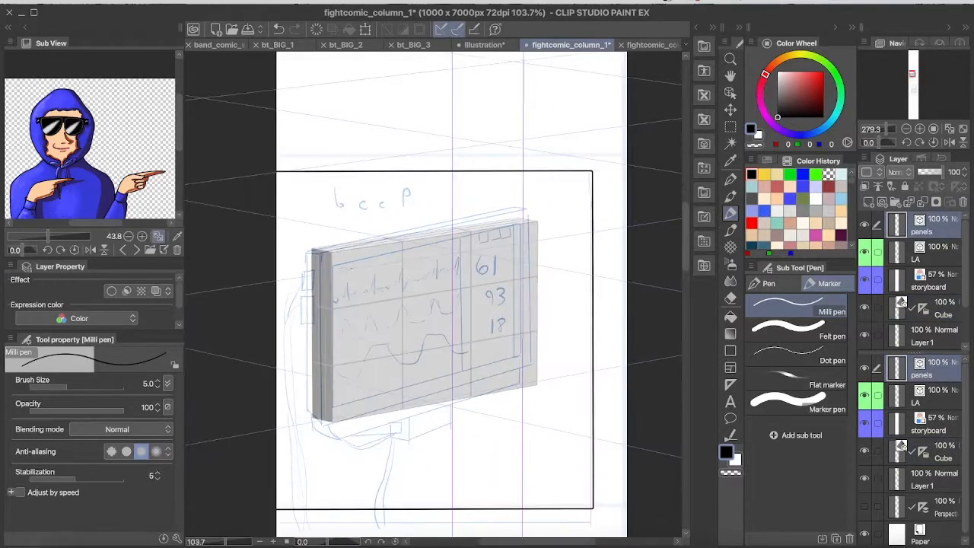
scroll(335, 242, up, 1)
drag(308, 254, 560, 220)
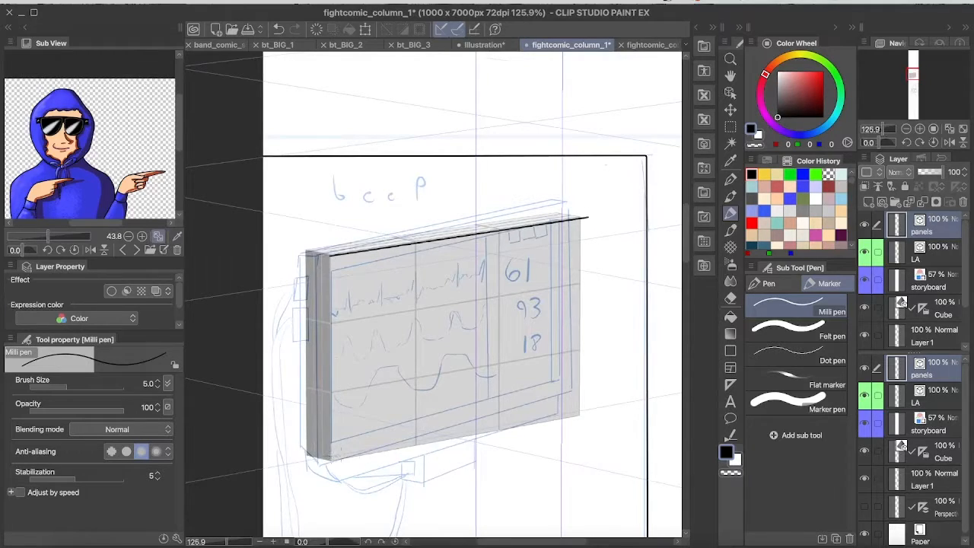
drag(328, 457, 572, 413)
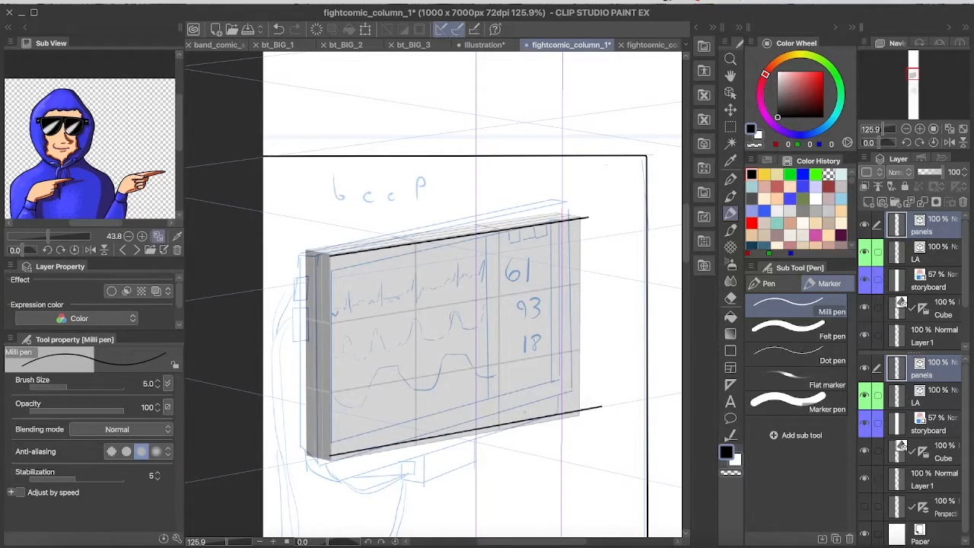
key(ctrl+z)
drag(330, 459, 563, 418)
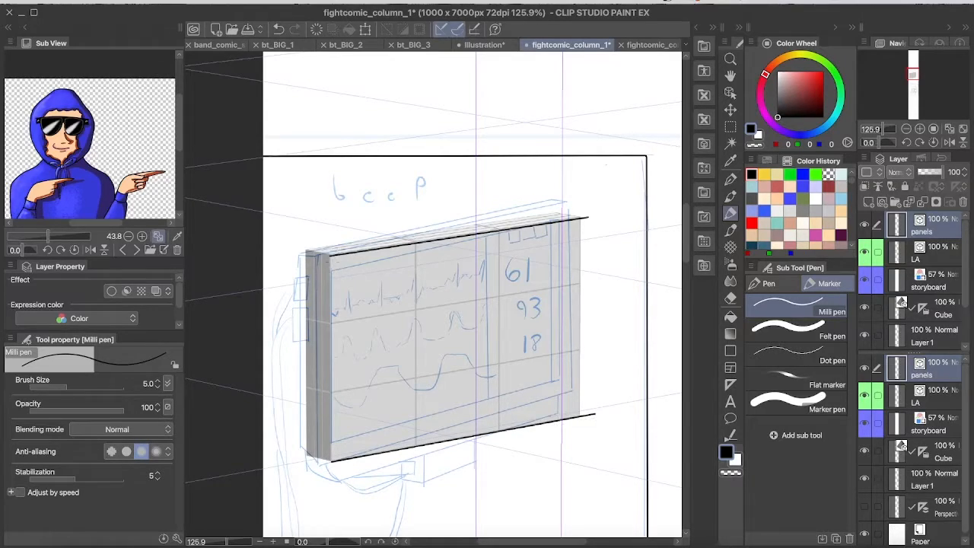
drag(331, 252, 330, 402)
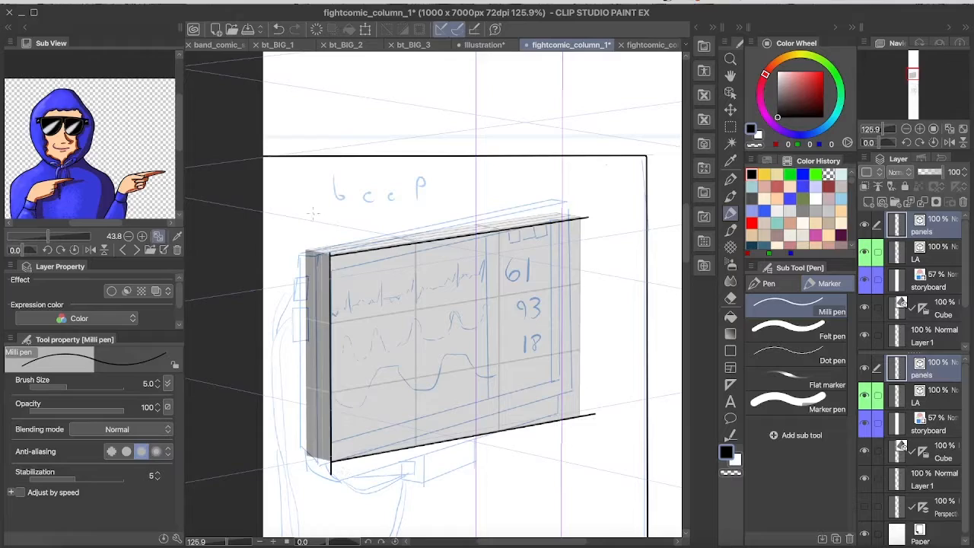
Step: Ink the monitor's narrow side face with its back vertical edge and the short upper and lower edges following the perspective ruler
drag(307, 242, 308, 464)
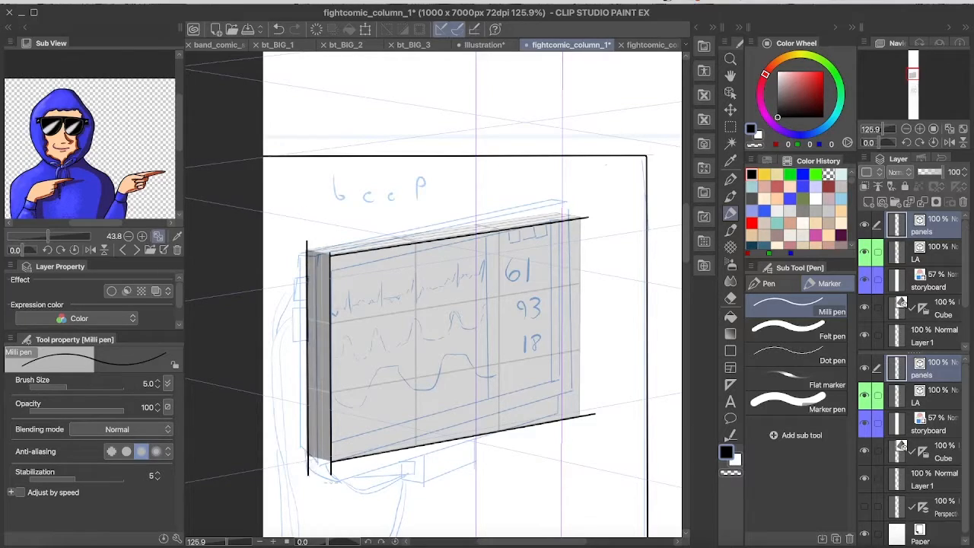
key(ctrl+z)
scroll(331, 460, up, 5)
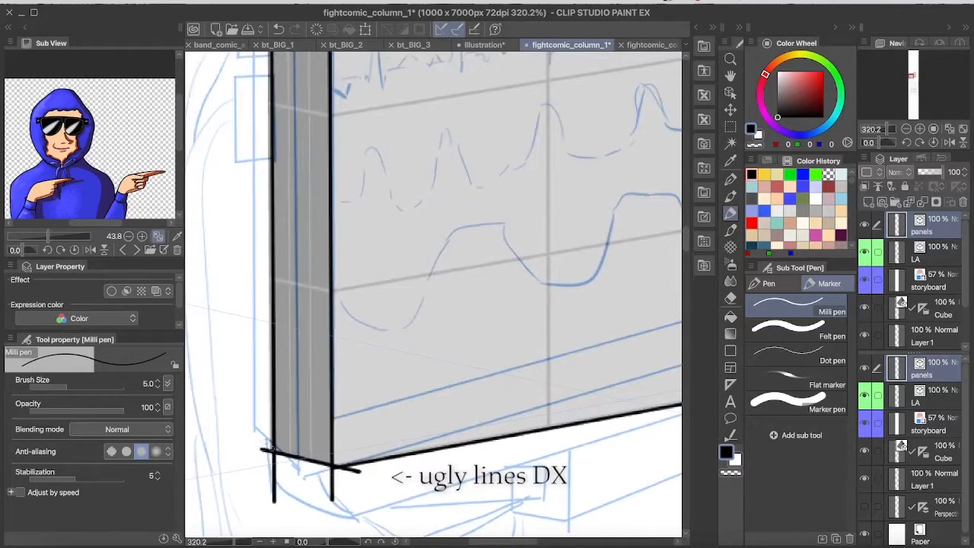
scroll(433, 295, down, 3)
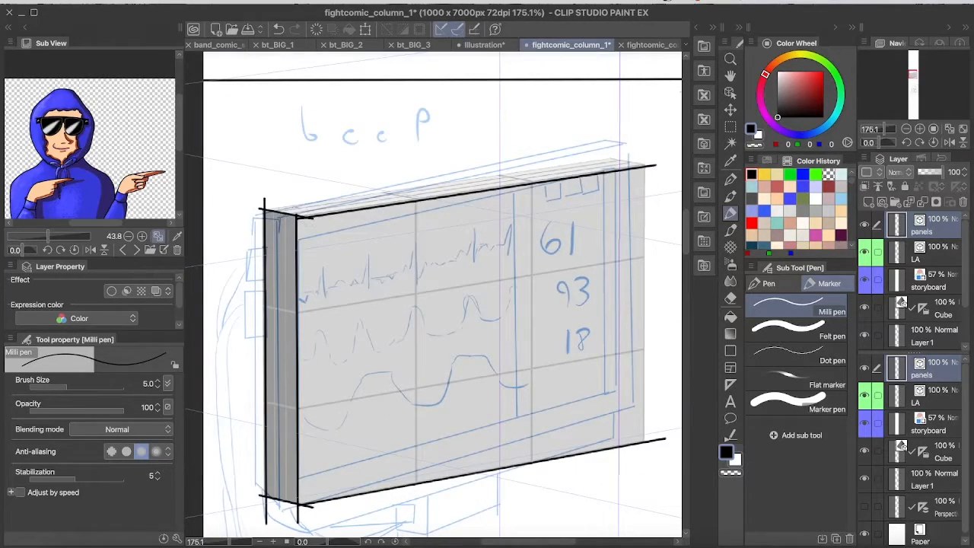
key(ctrl+z)
drag(256, 210, 324, 223)
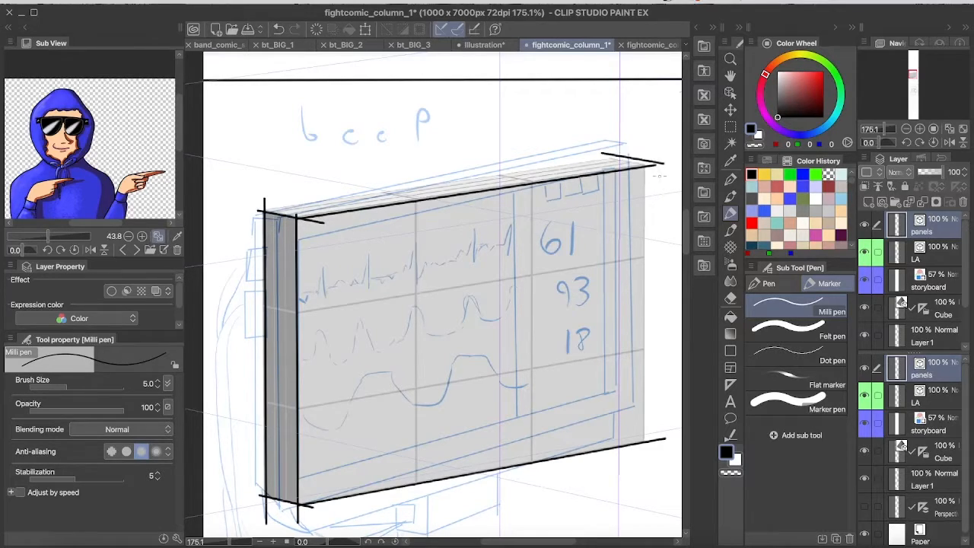
Step: Ink the short far edge and long back edge of the monitor's upper face, plus the front face's far vertical edge
drag(591, 156, 659, 167)
drag(266, 212, 607, 160)
key(ctrl+z)
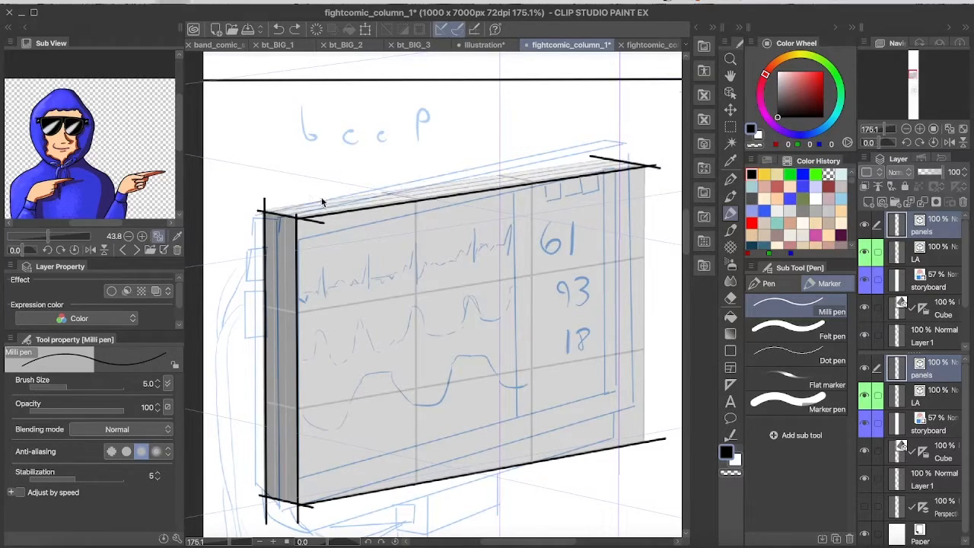
drag(267, 212, 634, 155)
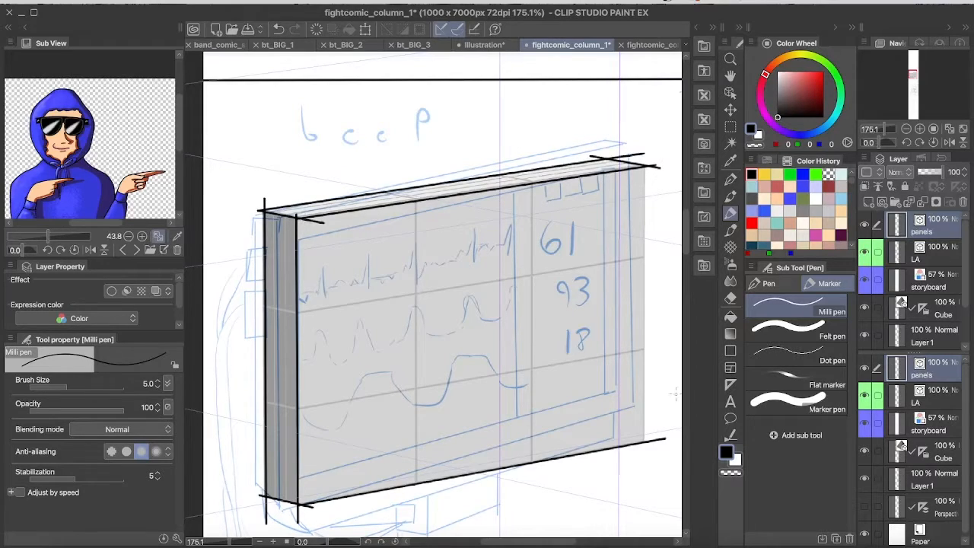
drag(642, 156, 643, 452)
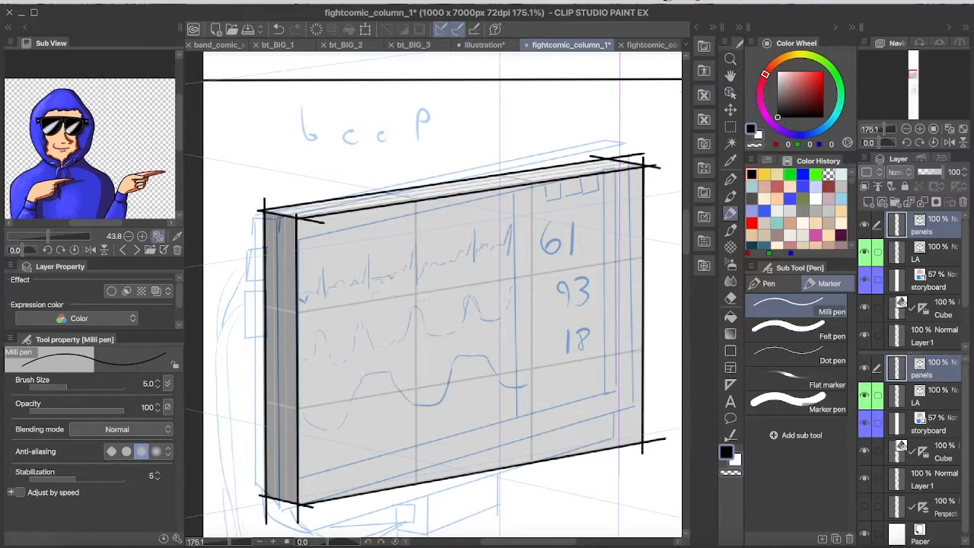
Step: Draw the inner screen frame inside the monitor's front face, with four lines parallel to its outer edges
mouse_move(310, 226)
mouse_down()
mouse_move(311, 445)
mouse_move(386, 473)
mouse_move(631, 431)
mouse_up()
drag(629, 176, 628, 437)
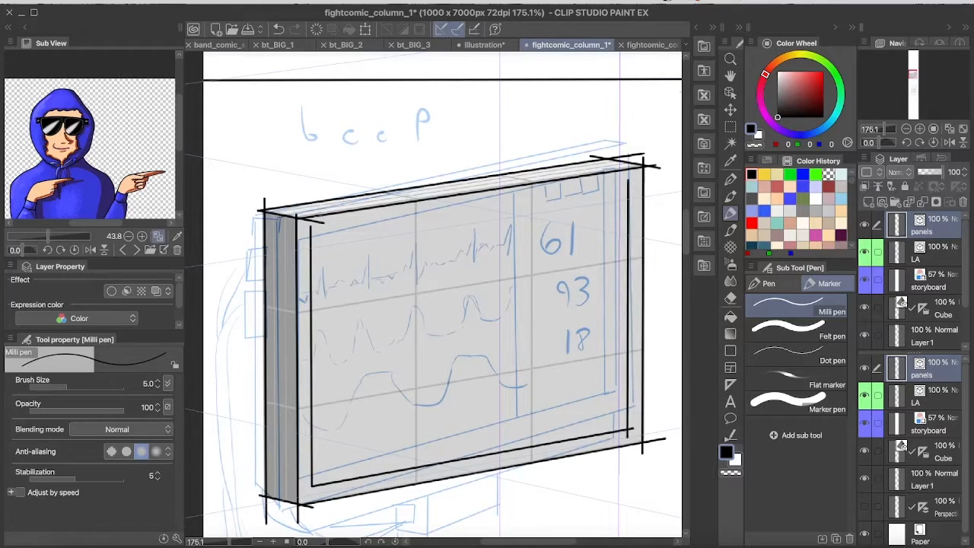
drag(303, 228, 638, 178)
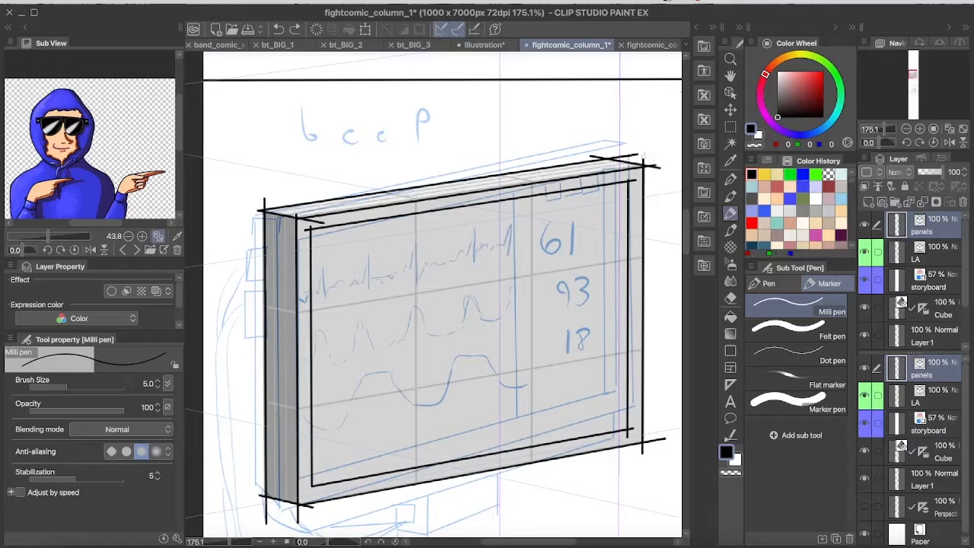
Step: Clean up the overshooting line ends at the corners of the monitor's outline and inner screen frame
drag(656, 175, 663, 173)
key(ctrl+z)
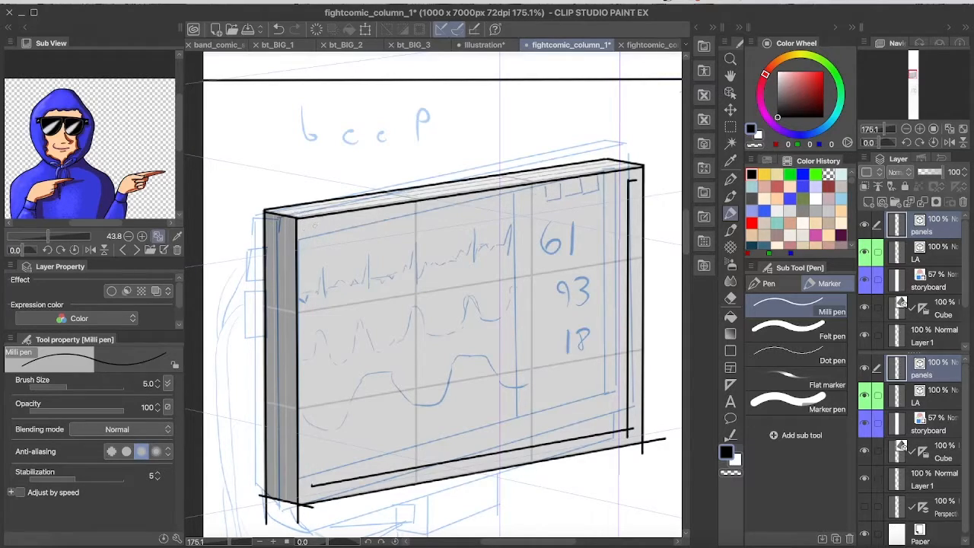
key(ctrl+y)
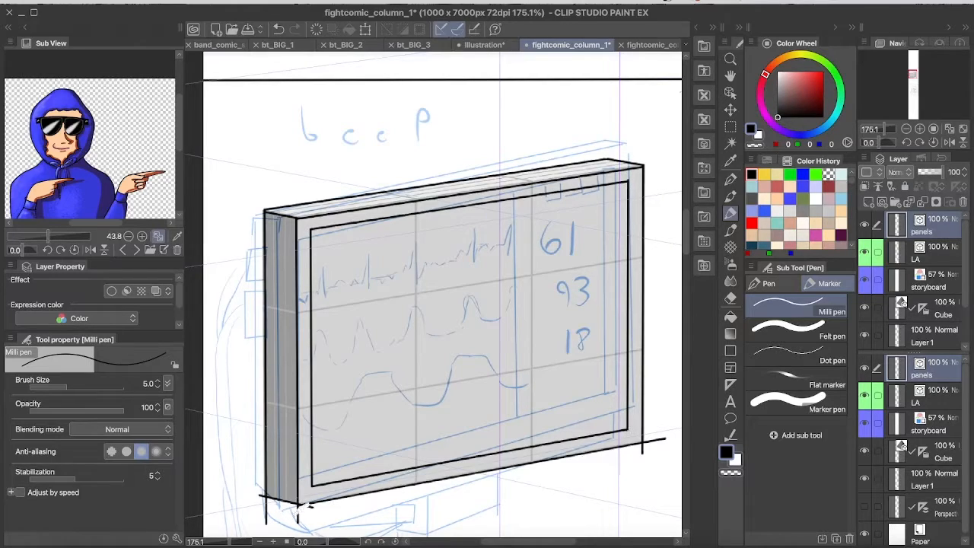
key(ctrl+z)
key(ctrl+y)
key(ctrl+z)
scroll(412, 387, down, 3)
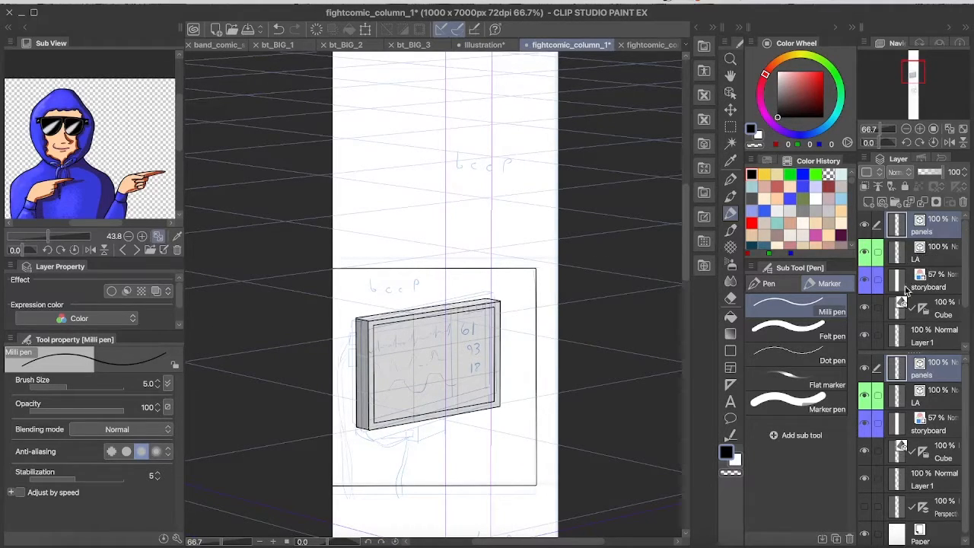
Step: Hide the Cube layer and check the inked monitor by turning the storyboard layer off and on again
click(866, 307)
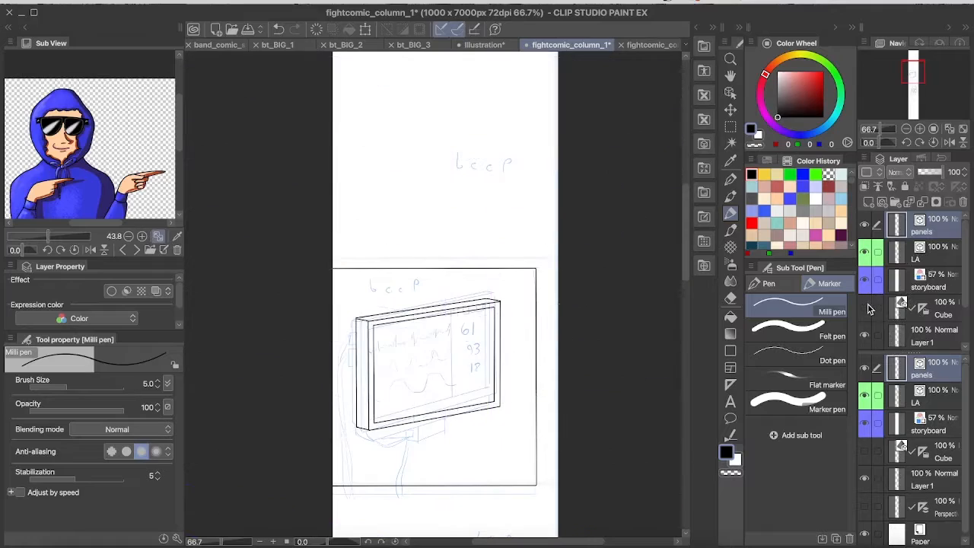
click(864, 283)
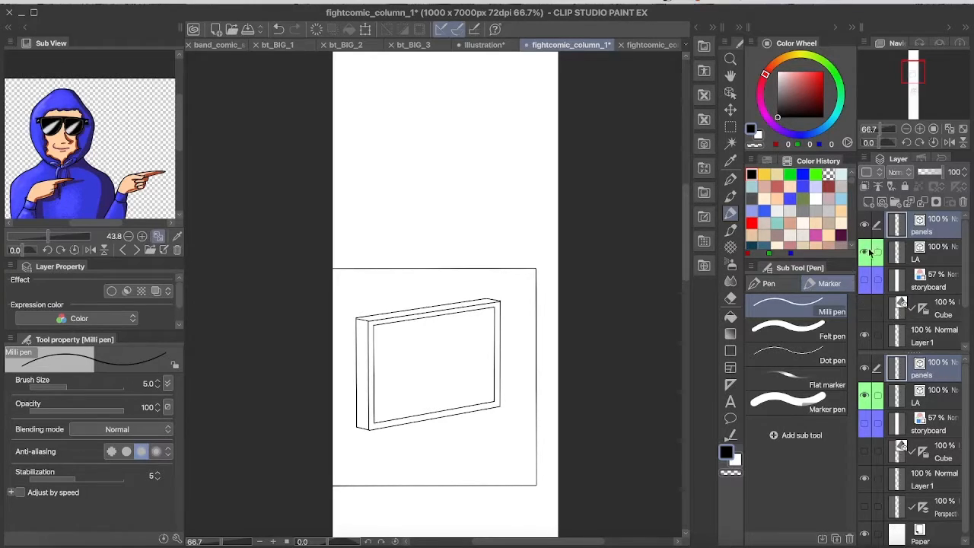
click(865, 279)
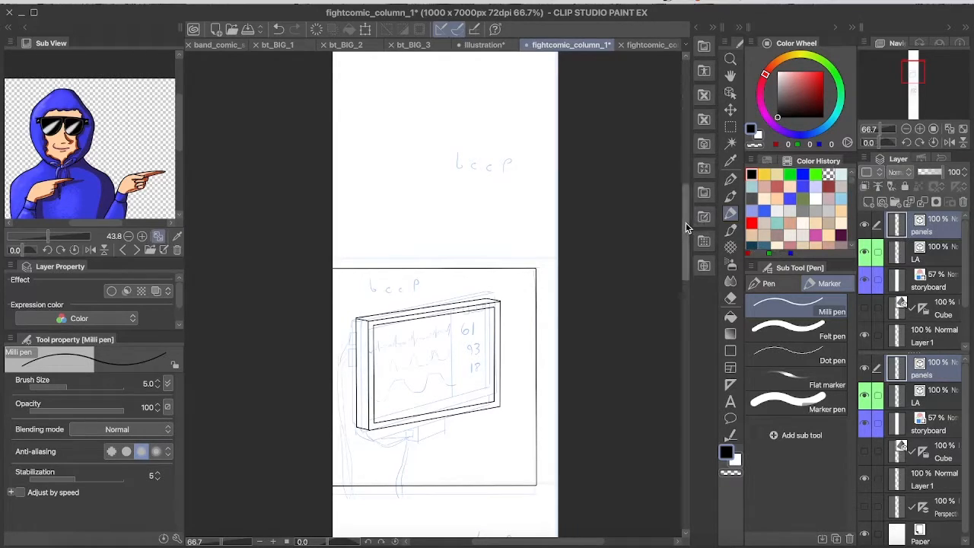
scroll(685, 222, down, 2)
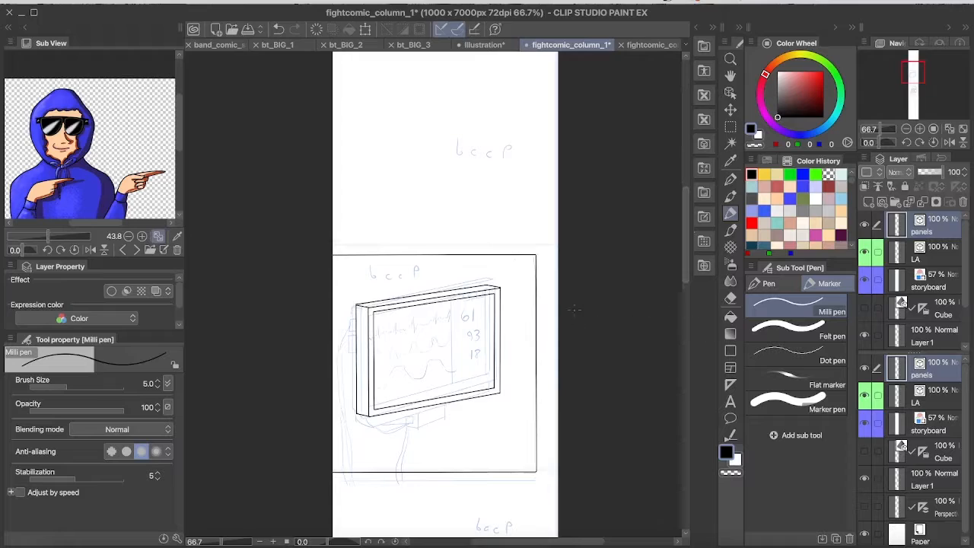
Step: Lasso the inked monitor on the panels layer and transfer it to its own new layer, clearing the original lines from panels
scroll(501, 359, up, 2)
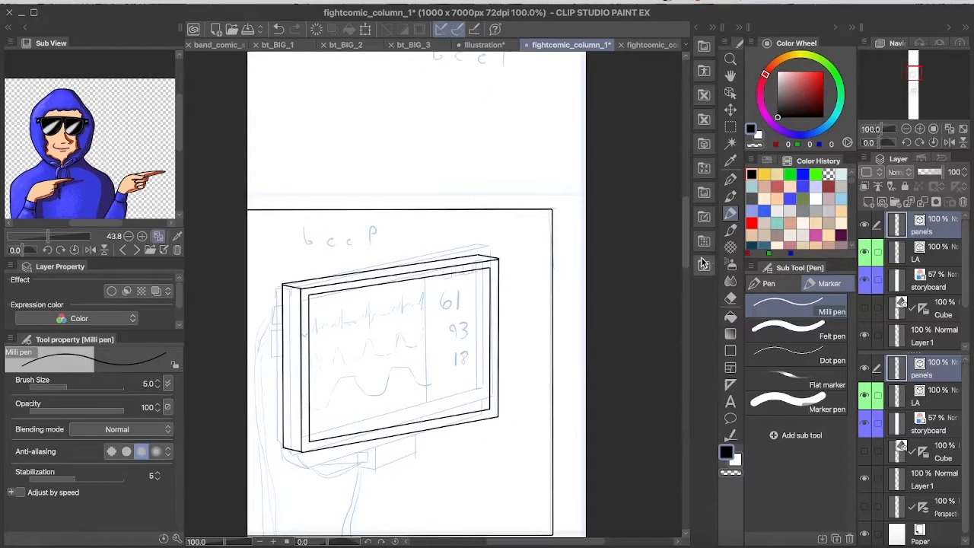
key(m)
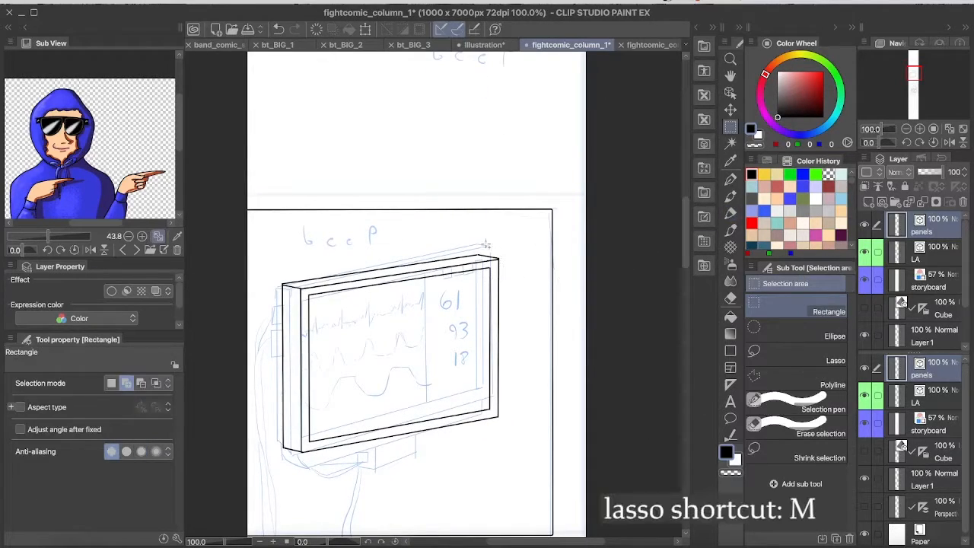
click(808, 358)
mouse_move(496, 240)
mouse_down()
mouse_move(368, 244)
mouse_move(277, 274)
mouse_move(268, 390)
mouse_move(322, 479)
mouse_move(503, 450)
mouse_move(534, 341)
mouse_move(491, 227)
mouse_up()
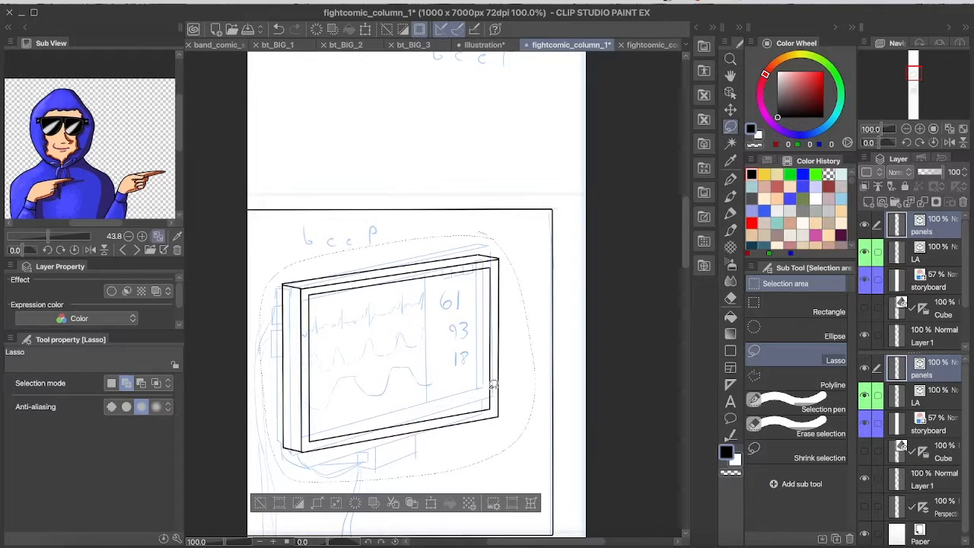
key(super+c)
key(super+v)
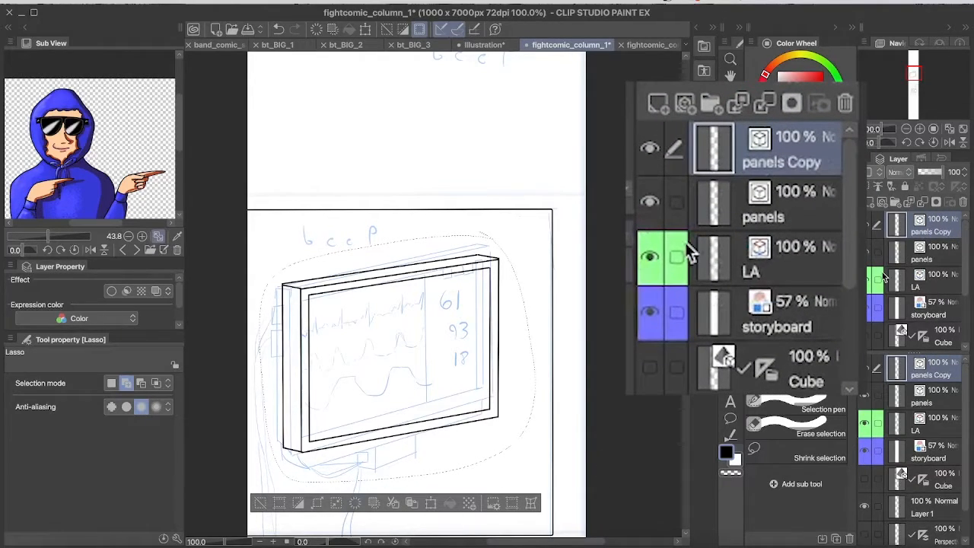
click(955, 259)
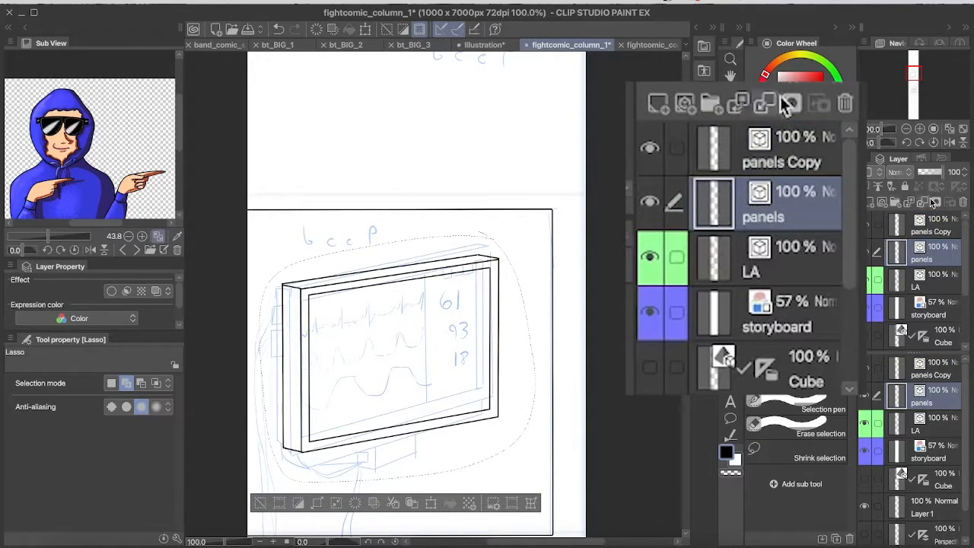
Step: Place the panels Copy layer directly above the LA layer, merge it down into LA and clear the selection
click(940, 224)
drag(941, 224, 939, 263)
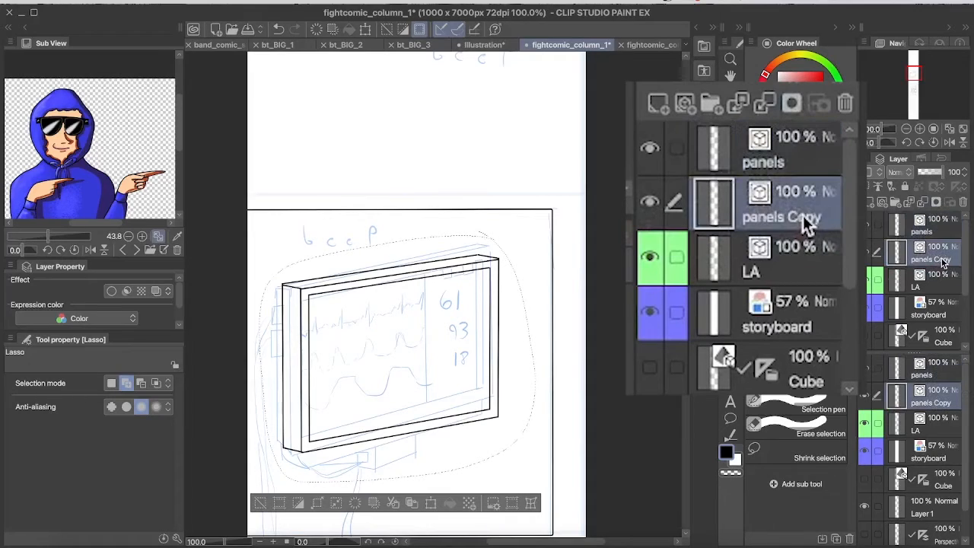
click(767, 106)
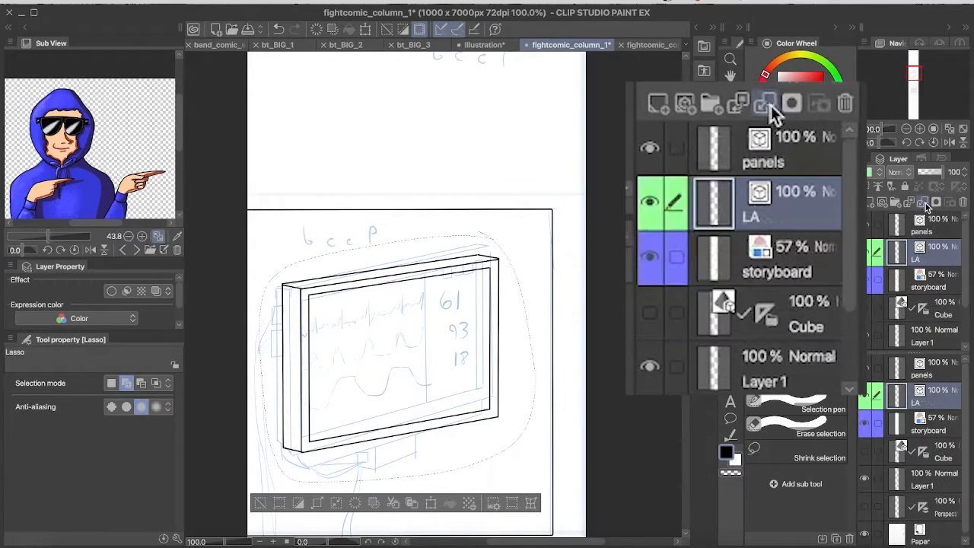
click(260, 502)
Step: Toggle the visibility of the panels and LA layers in turn to check which lines each one holds
click(865, 224)
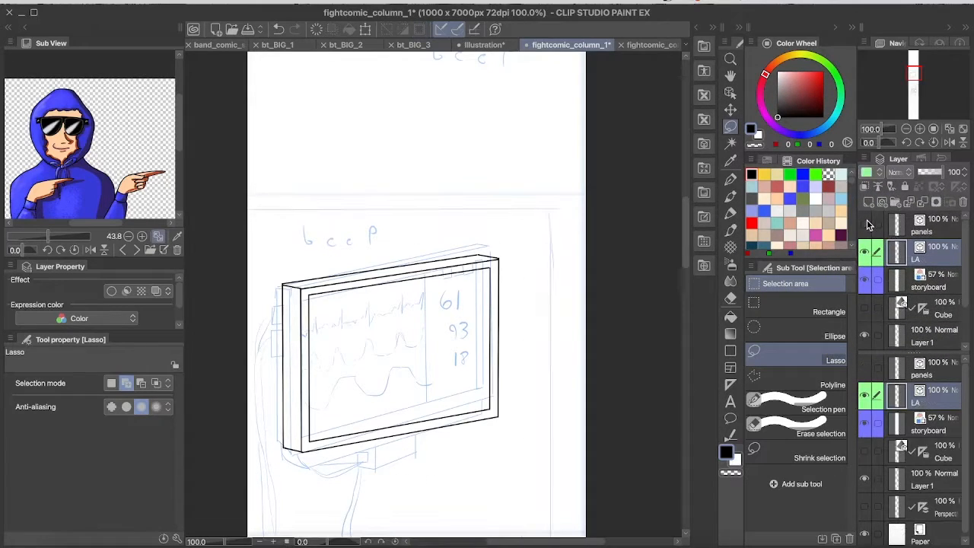
click(864, 224)
click(865, 252)
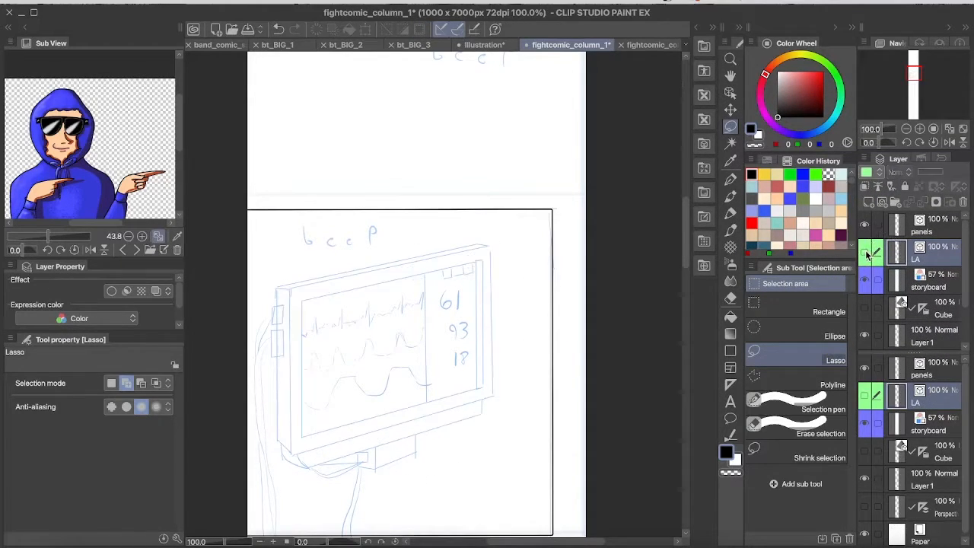
click(864, 252)
scroll(500, 350, down, 2)
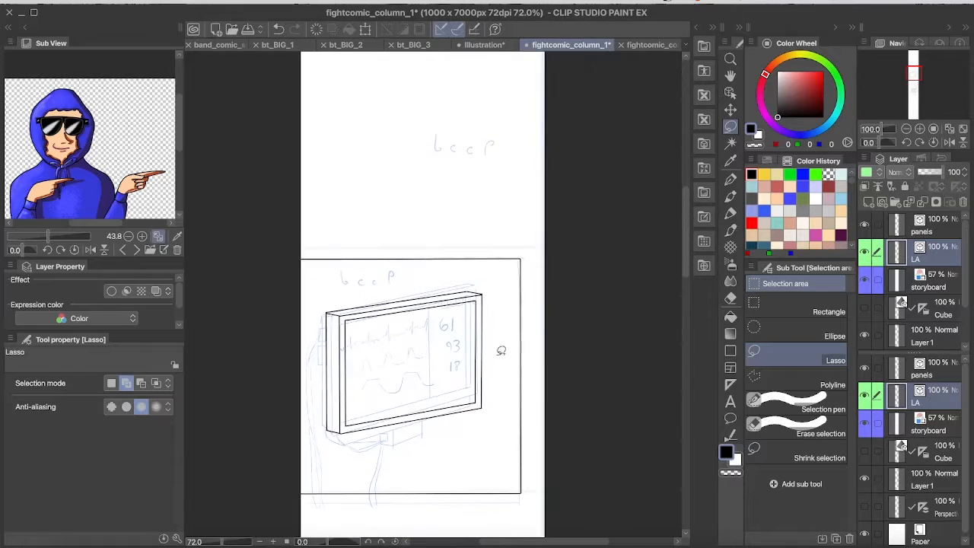
Step: Select the Cube layer and make it visible again with the next panel in view
drag(685, 245, 698, 280)
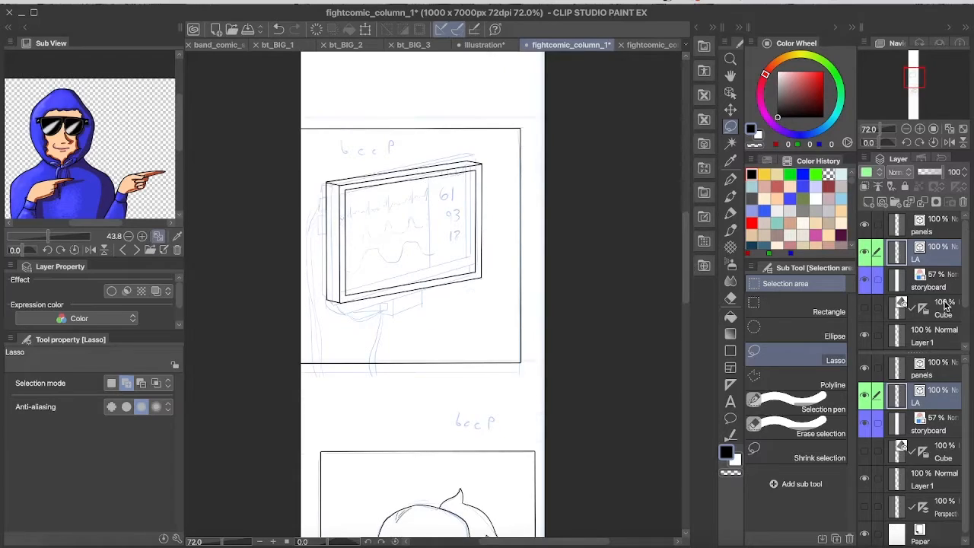
click(946, 305)
click(865, 306)
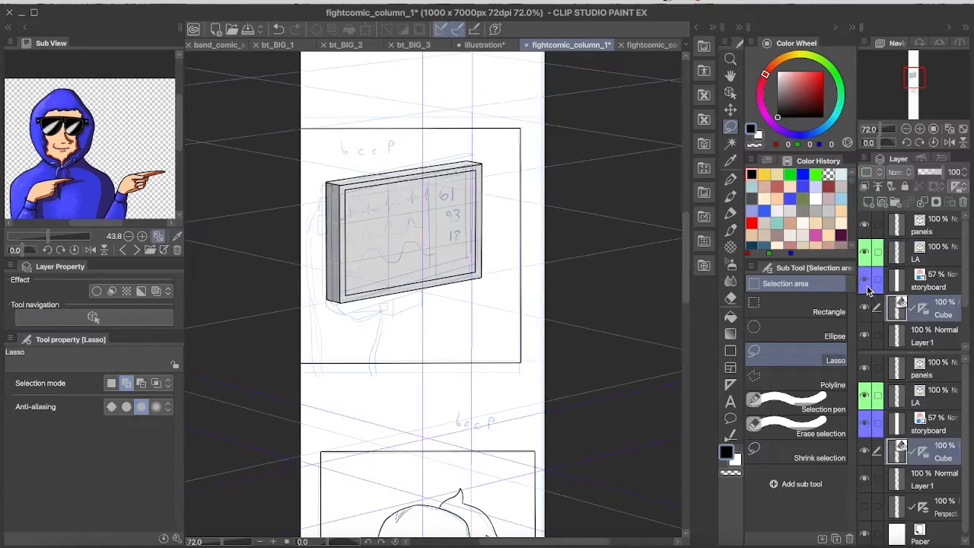
Step: Add a second Cube primitive from the 3D primitive materials over the monitor on the Cube layer
scroll(495, 261, up, 3)
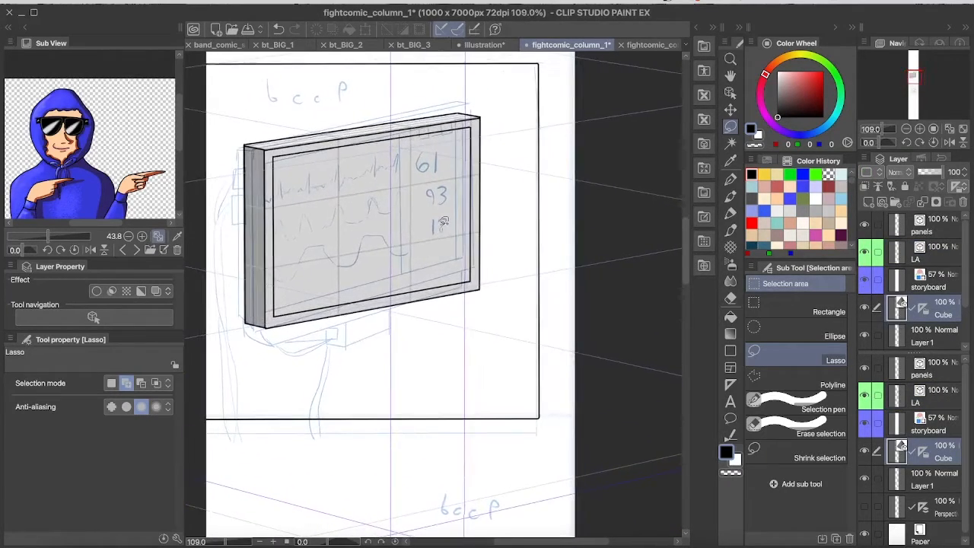
scroll(443, 221, down, 2)
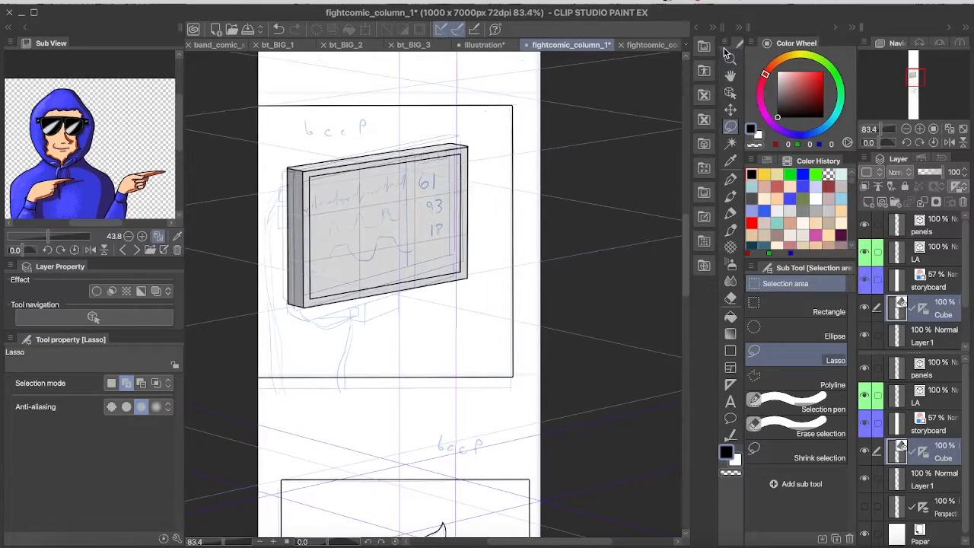
click(697, 30)
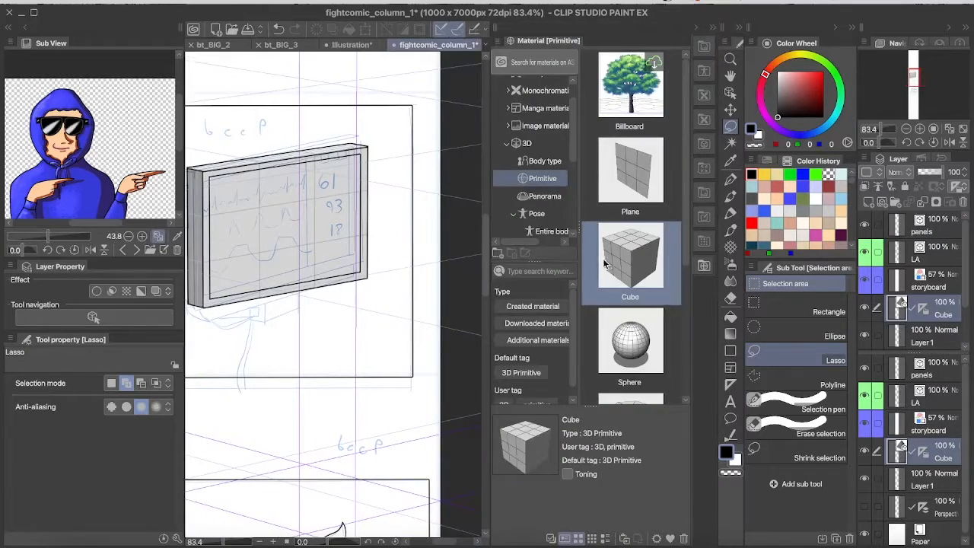
drag(607, 265, 264, 329)
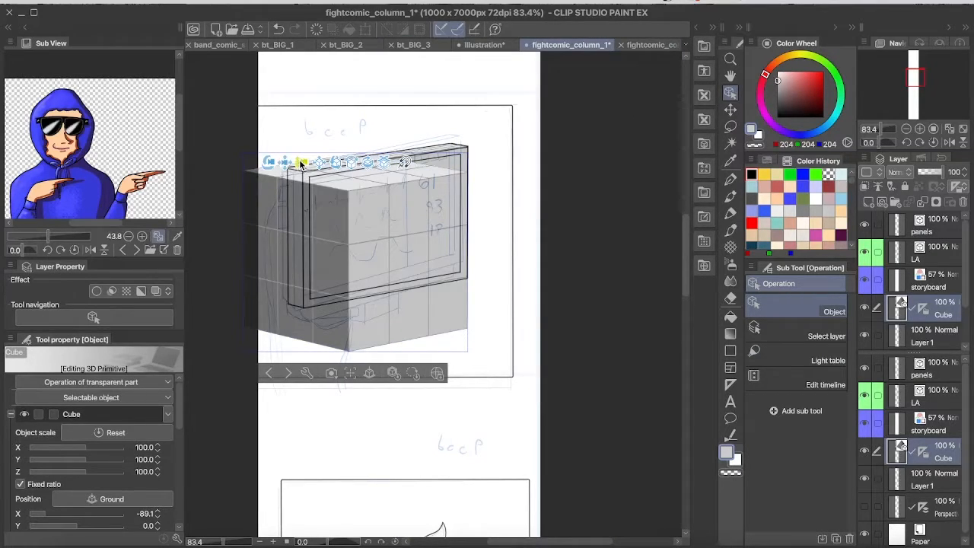
Step: Turn off the fixed ratio and scale the new cube to about X 38.9, Y 13.3 and Z 33.0
click(21, 484)
drag(90, 447, 74, 459)
drag(86, 472, 70, 459)
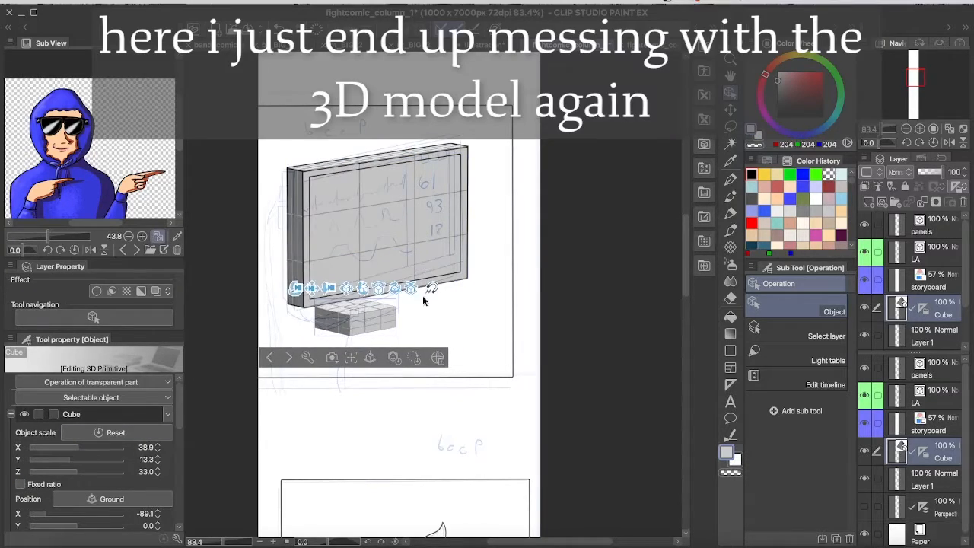
Step: Hide the LA and storyboard layers and move the small cube directly beneath the monitor block as its stand
drag(347, 289, 368, 269)
click(928, 279)
scroll(309, 188, up, 3)
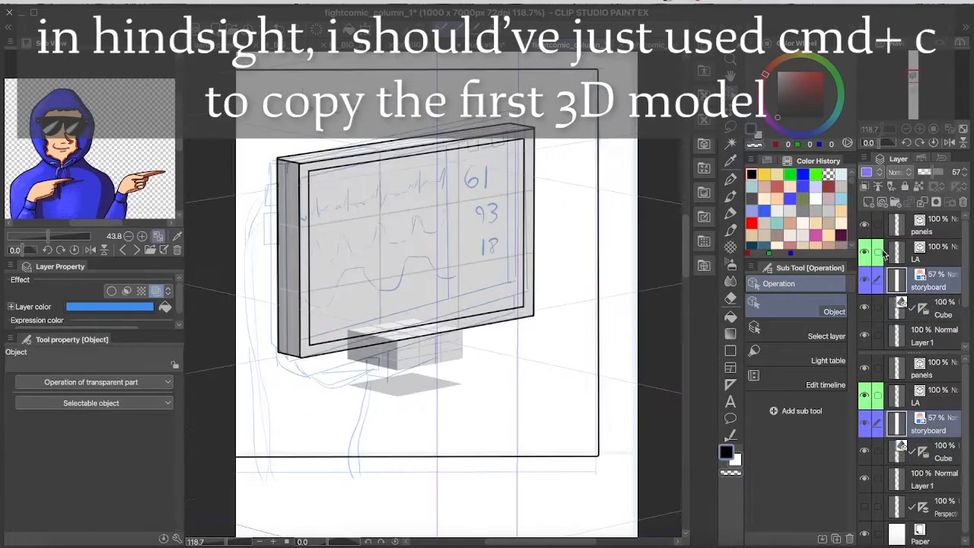
click(864, 252)
click(864, 279)
click(932, 307)
drag(443, 308, 458, 329)
drag(452, 368, 411, 349)
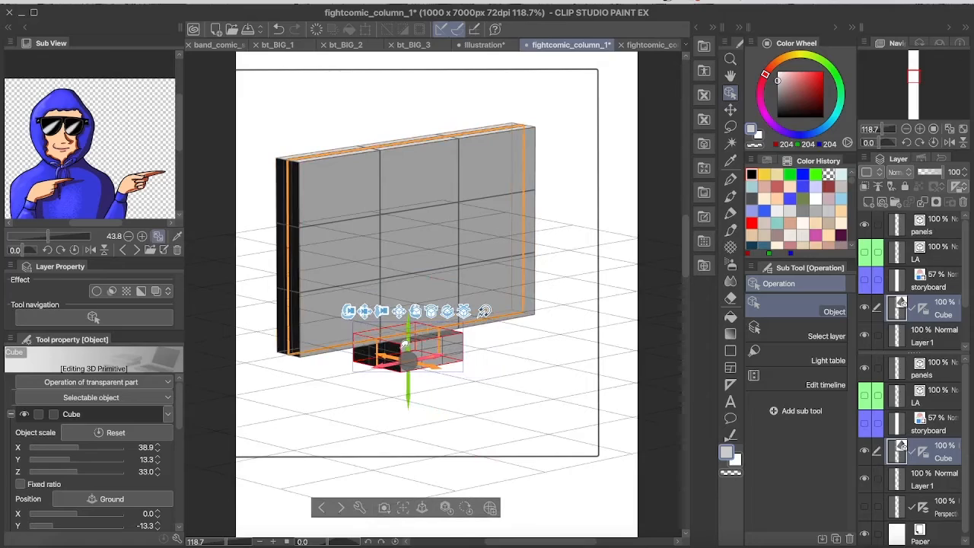
click(407, 346)
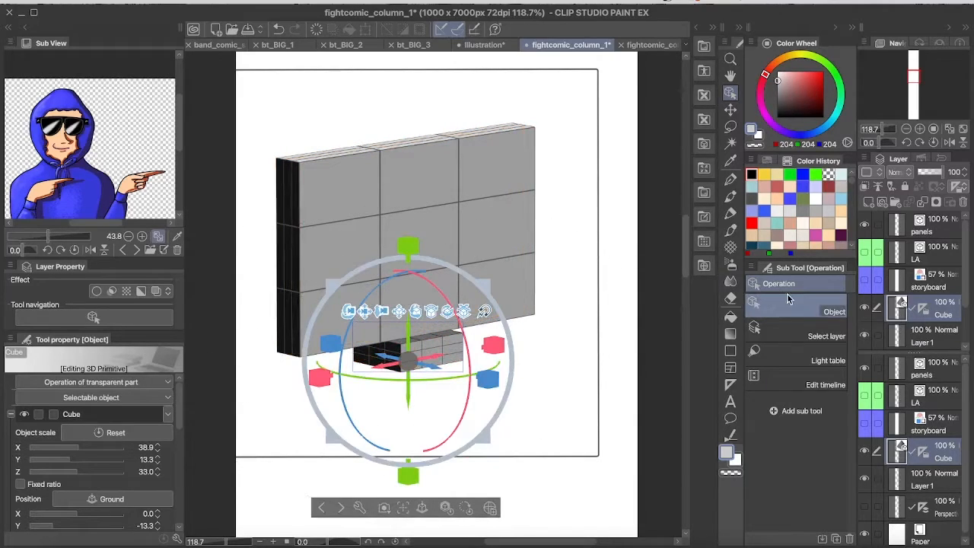
Step: Show the storyboard and LA layers again and toggle the Cube layer to compare the models with the sketch and lineart
click(864, 281)
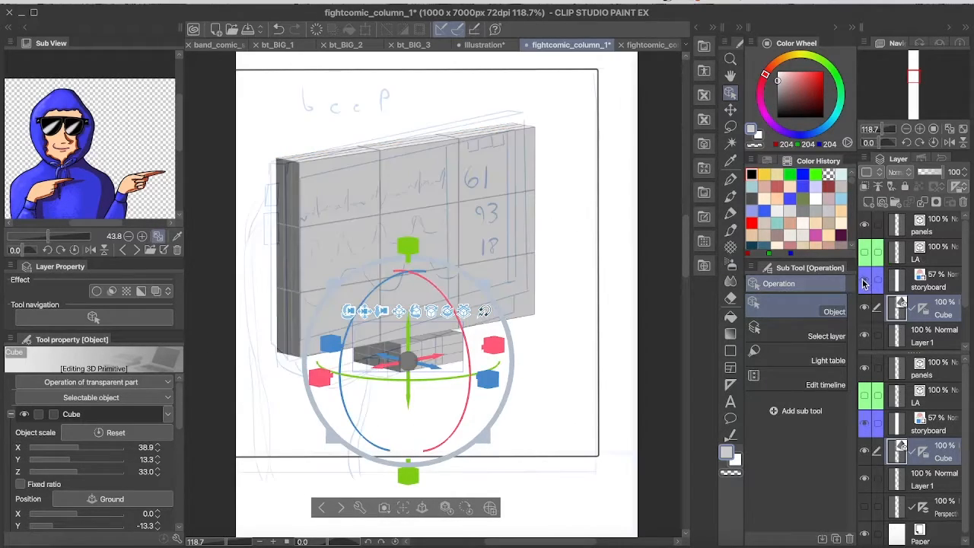
click(938, 254)
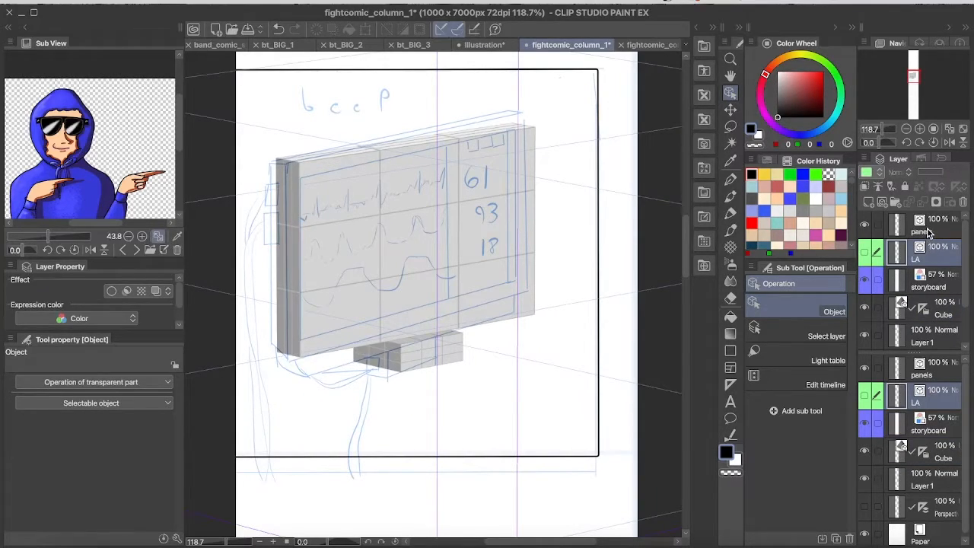
click(865, 307)
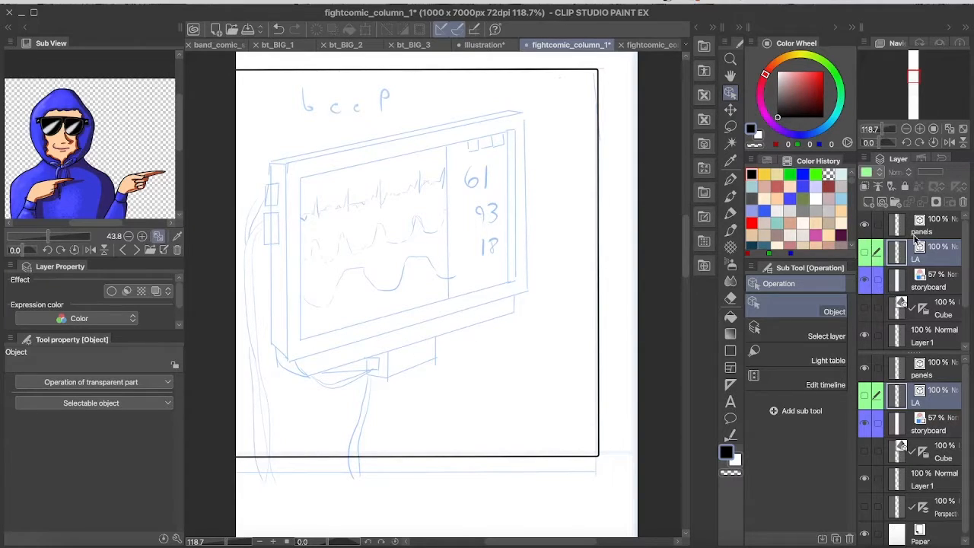
click(865, 281)
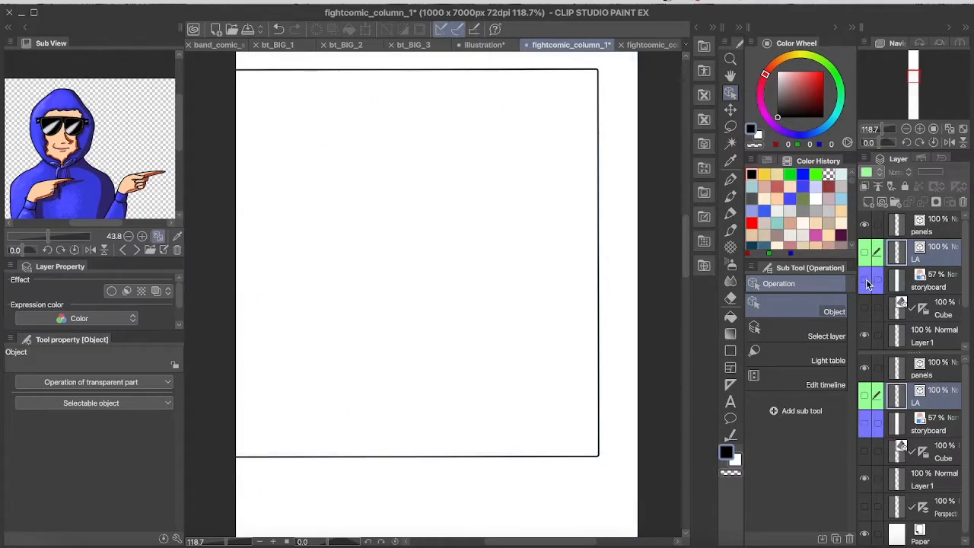
click(864, 282)
click(864, 306)
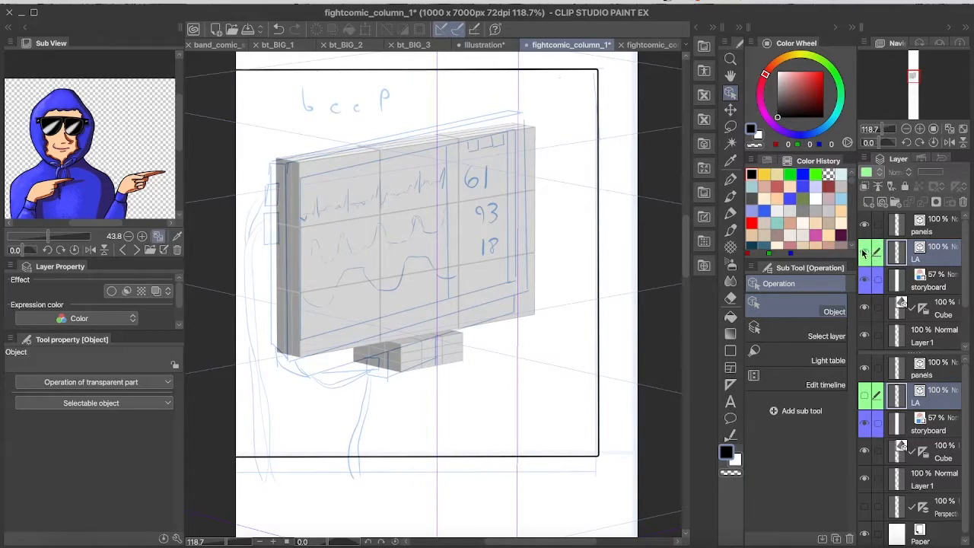
click(864, 253)
click(864, 306)
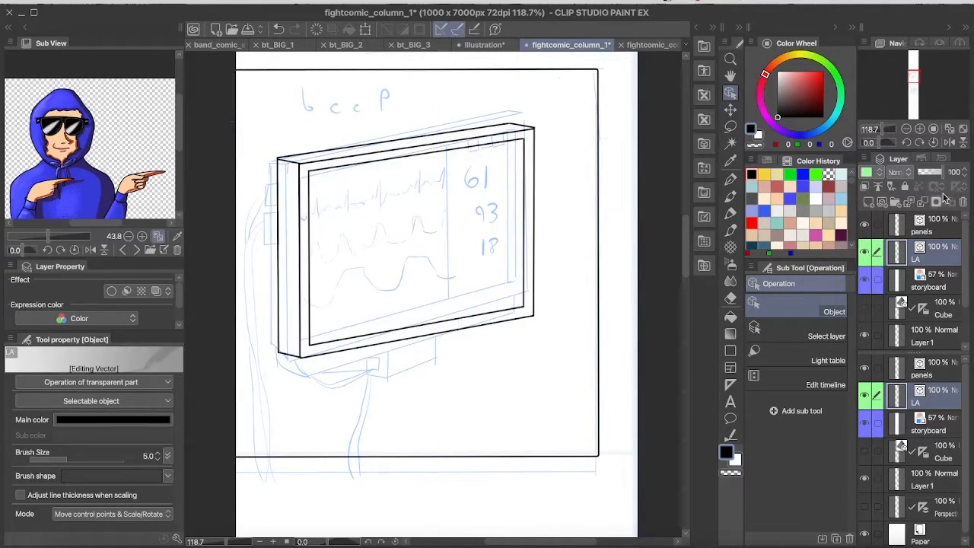
Step: Show the Cube layer, lower its opacity to 46% and select the LA layer
scroll(357, 354, up, 3)
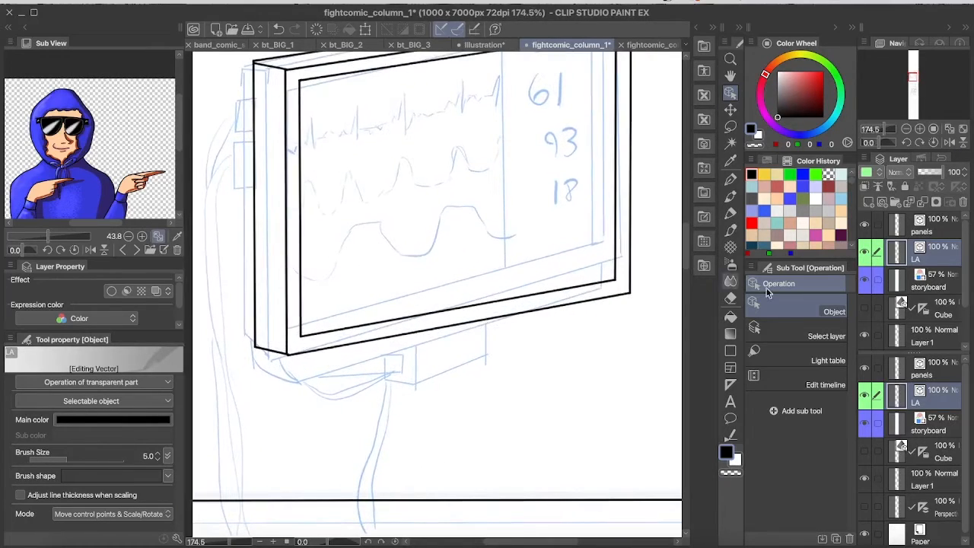
click(864, 308)
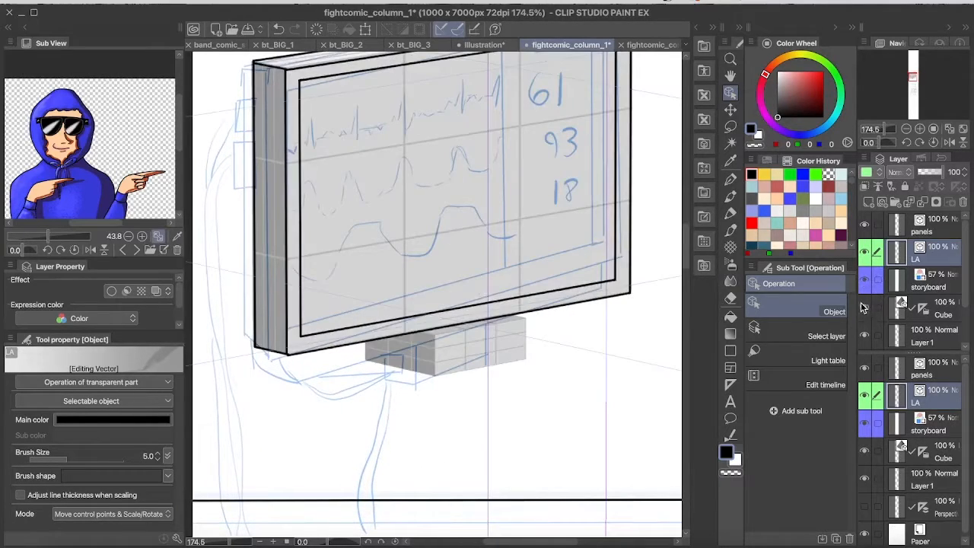
click(941, 304)
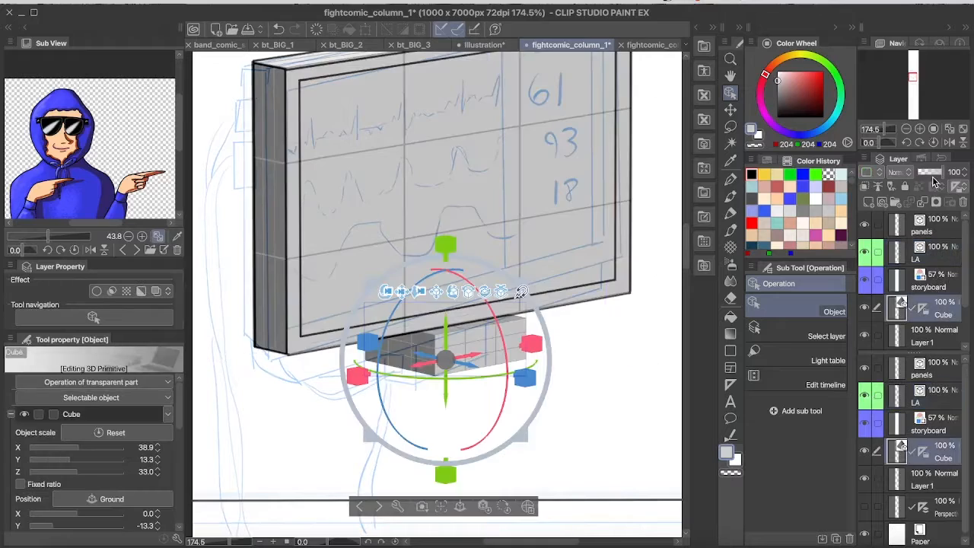
drag(940, 173, 930, 172)
click(942, 251)
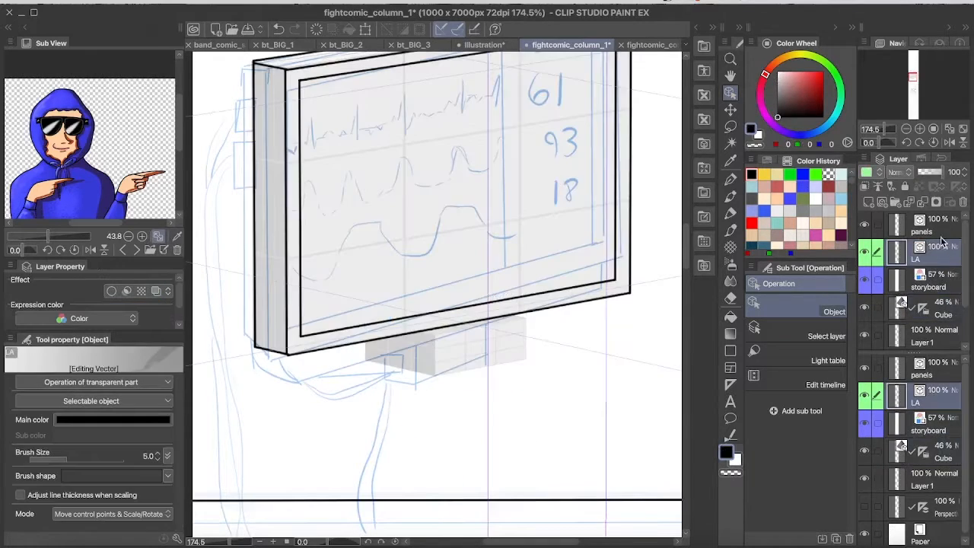
Step: Ink a line just below and parallel to the monitor's lower edge on the LA layer with the size 5.0 Milli pen
scroll(618, 280, down, 3)
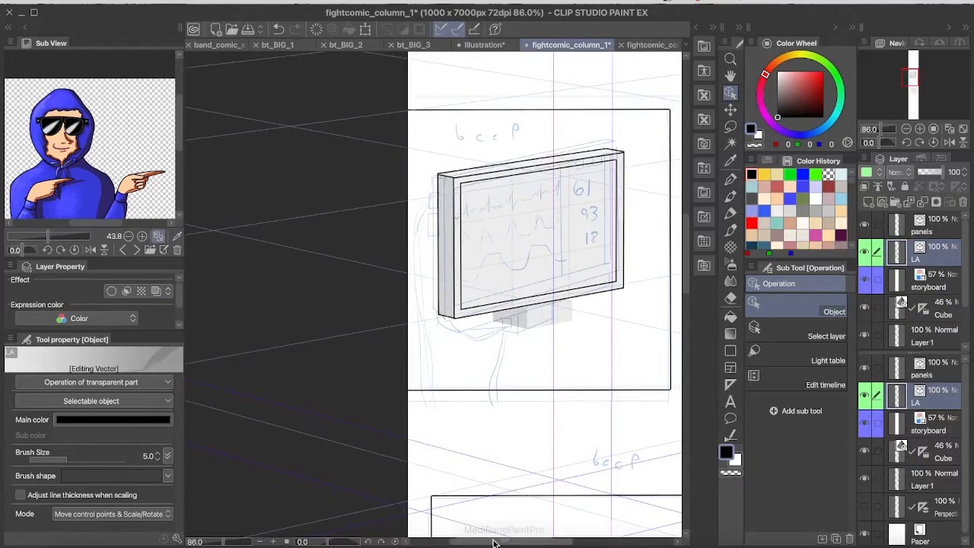
scroll(517, 487, right, 3)
scroll(519, 248, up, 2)
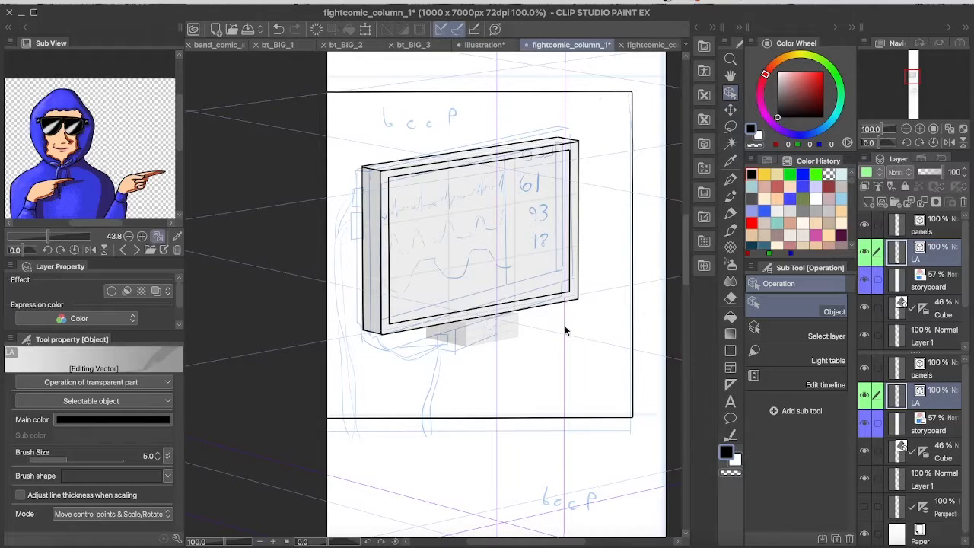
click(481, 330)
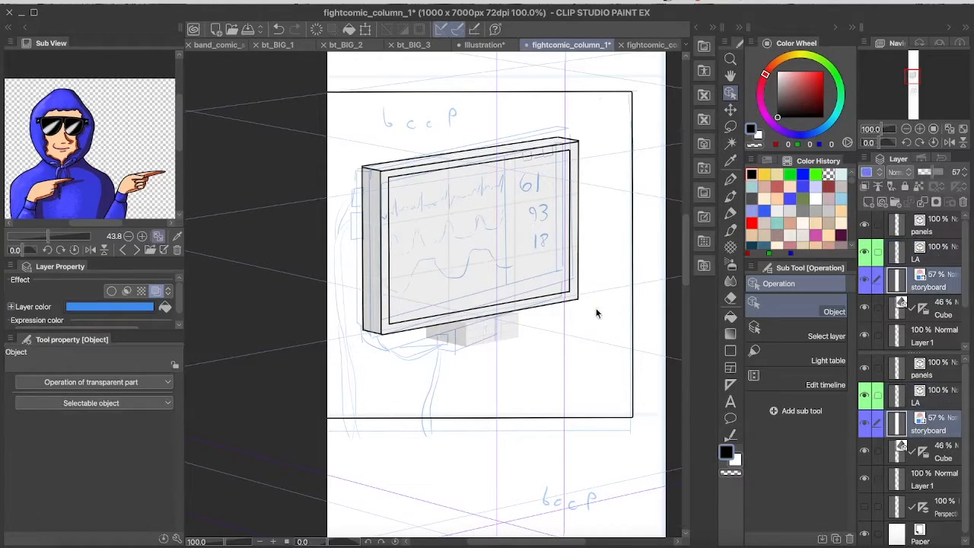
click(941, 247)
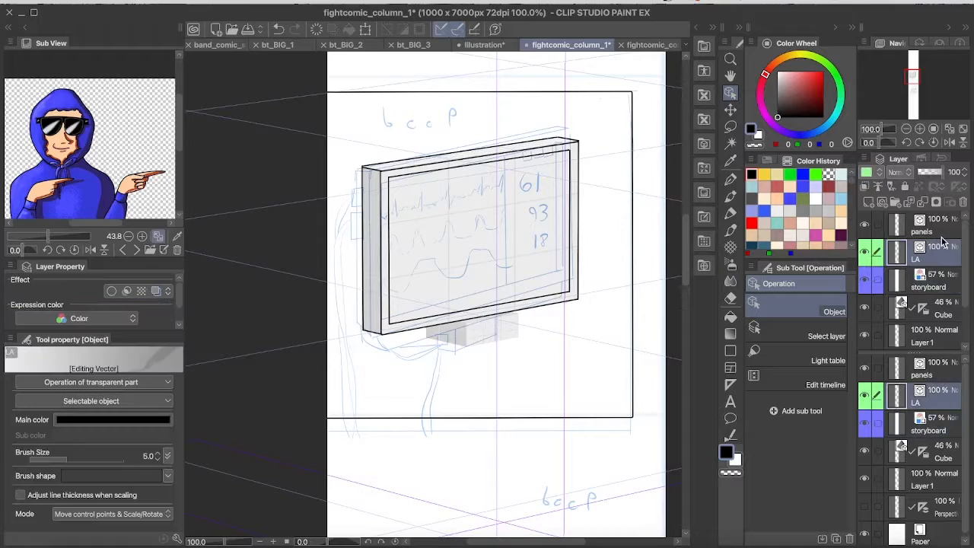
scroll(477, 302, up, 1)
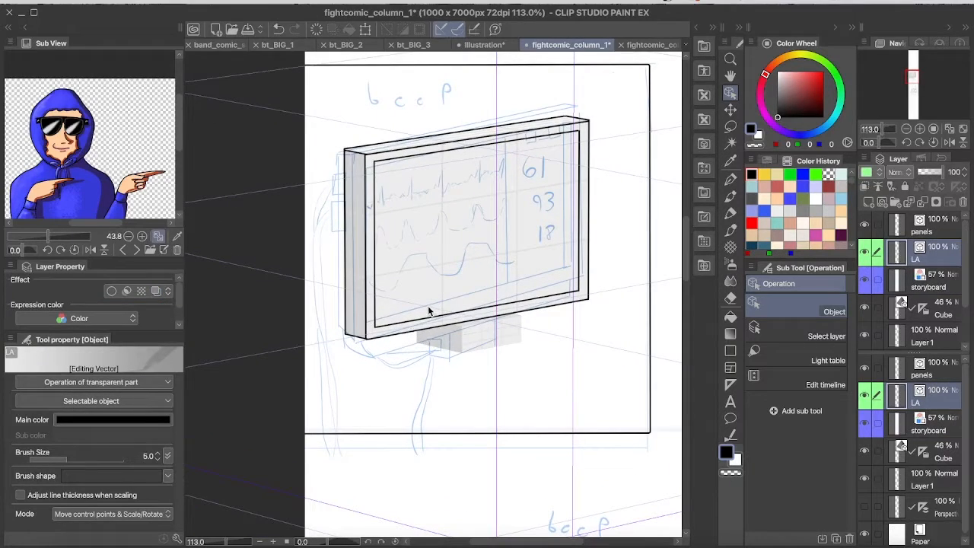
key(p)
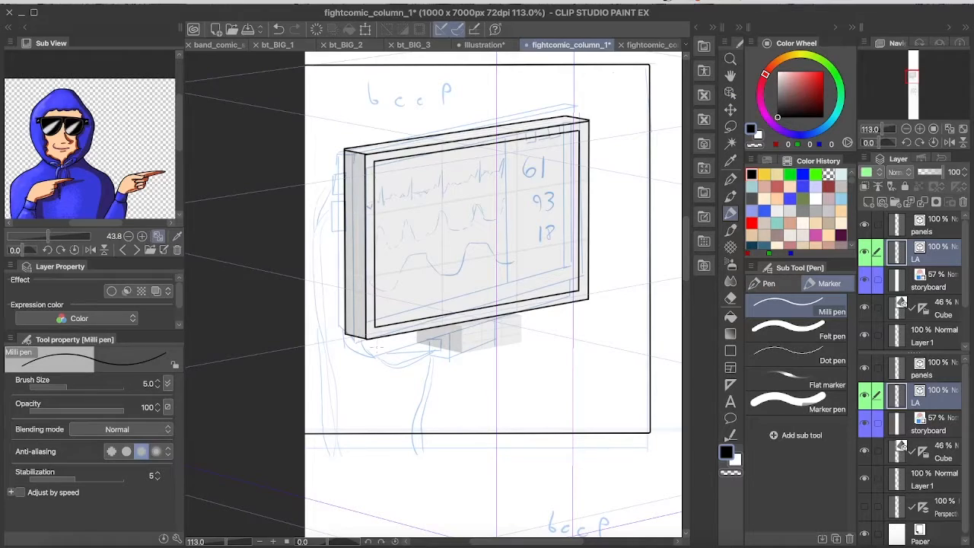
drag(443, 335, 552, 316)
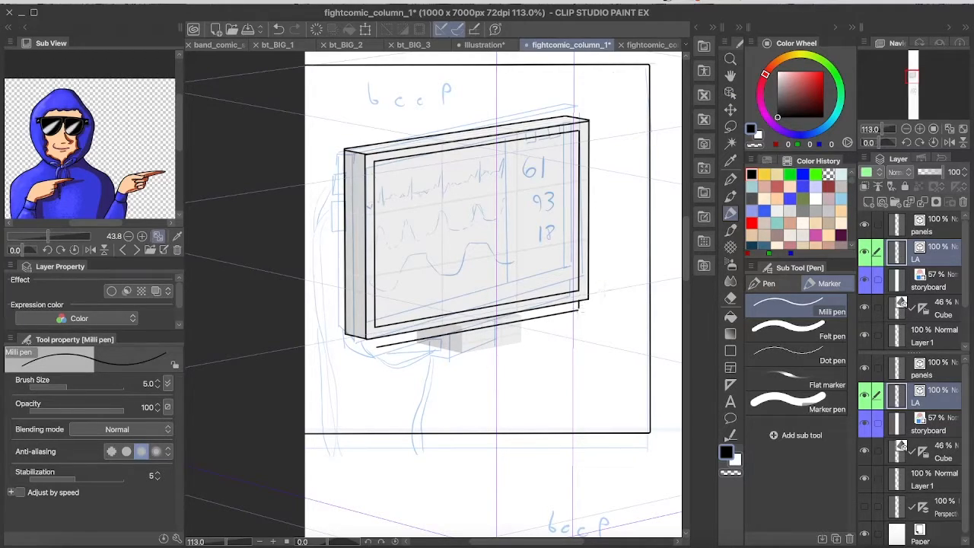
Step: Draw a short vertical line joining the right end of the new lower line to the monitor's bottom edge
scroll(569, 310, up, 3)
drag(577, 300, 582, 324)
key(super+z)
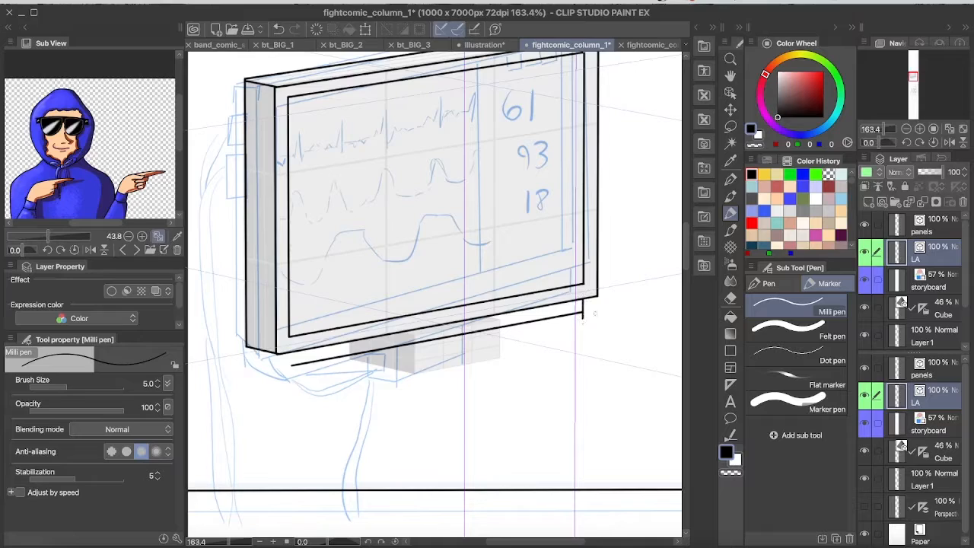
drag(583, 326, 582, 298)
Step: Step back through the latest ink strokes and restore them to compare the result
key(super+z)
key(super+z)
key(super+z)
key(super+z)
key(super+z)
key(super+shift+z)
key(super+shift+z)
key(super+shift+z)
key(super+shift+z)
Step: Rework the corner where the lower line meets the short vertical line, trimming the excess so both strokes end there
scroll(590, 302, up, 5)
drag(544, 334, 557, 331)
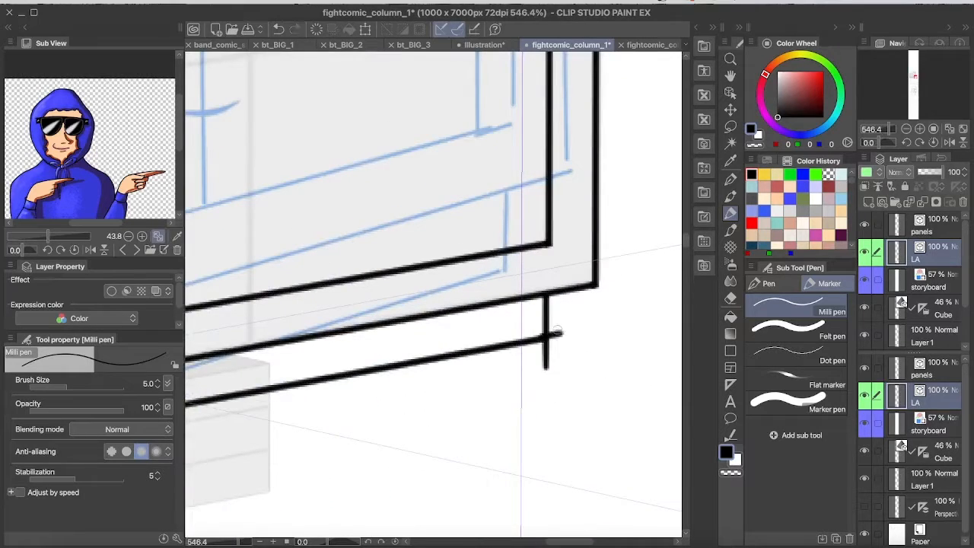
key(super+z)
key(super+z)
key(super+z)
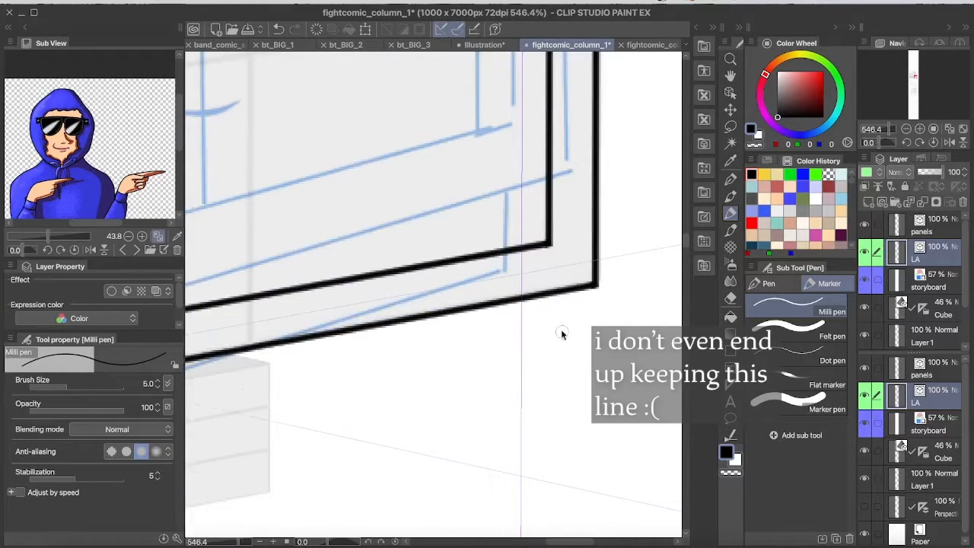
key(super+shift+z)
key(super+shift+z)
mouse_move(544, 340)
mouse_down()
mouse_move(565, 334)
mouse_move(535, 378)
mouse_up()
key(super+z)
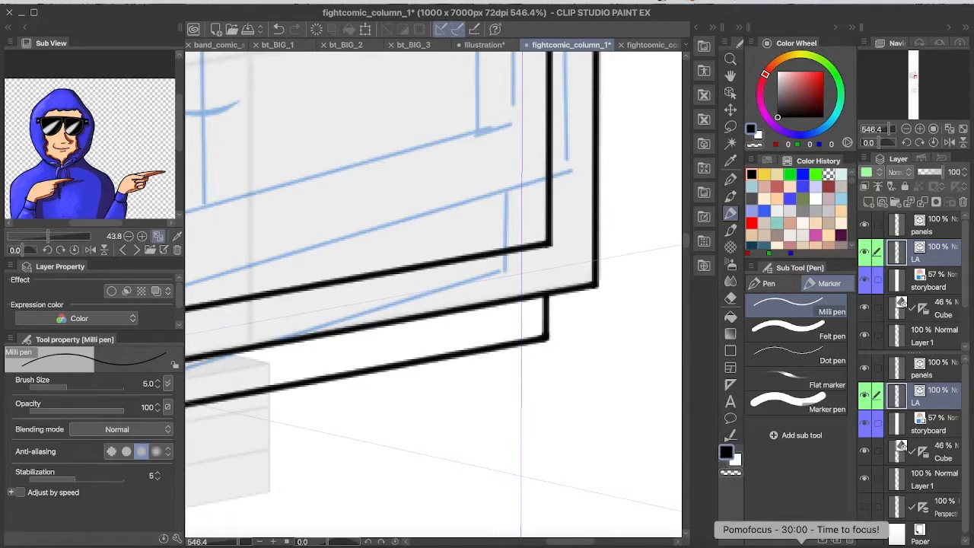
Step: Switch to Pomofocus, make LA fight comic the active task, start the 30:00 Pomodoro timer and return to the drawing
click(801, 542)
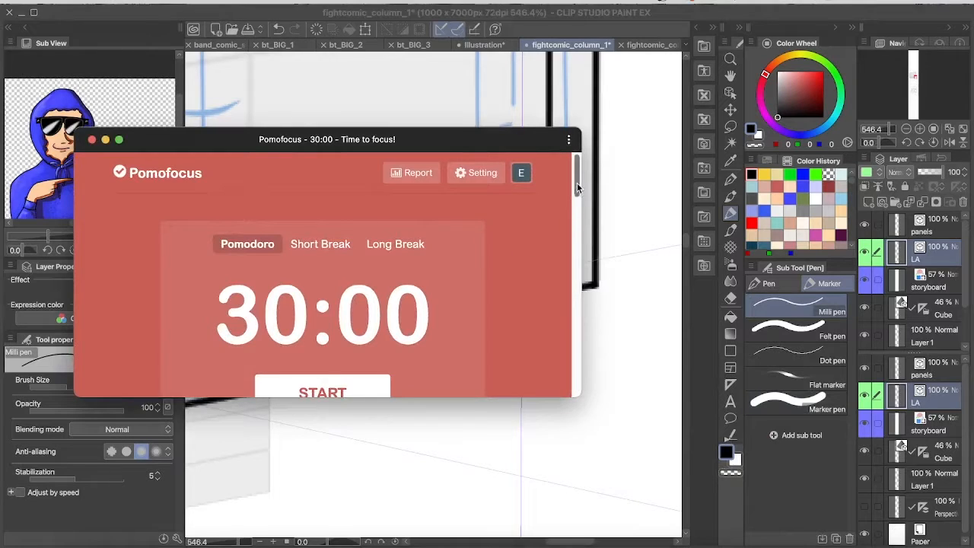
drag(577, 183, 560, 374)
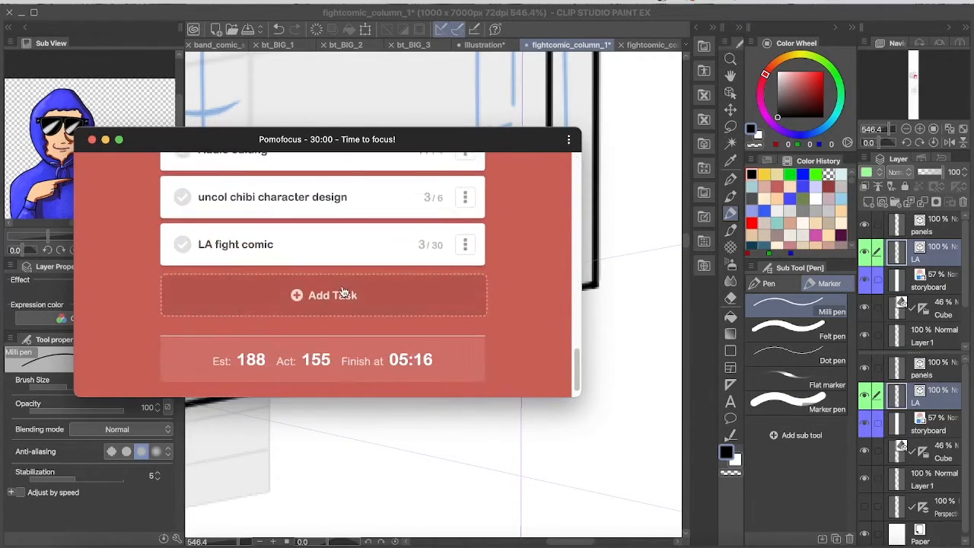
click(270, 251)
click(260, 252)
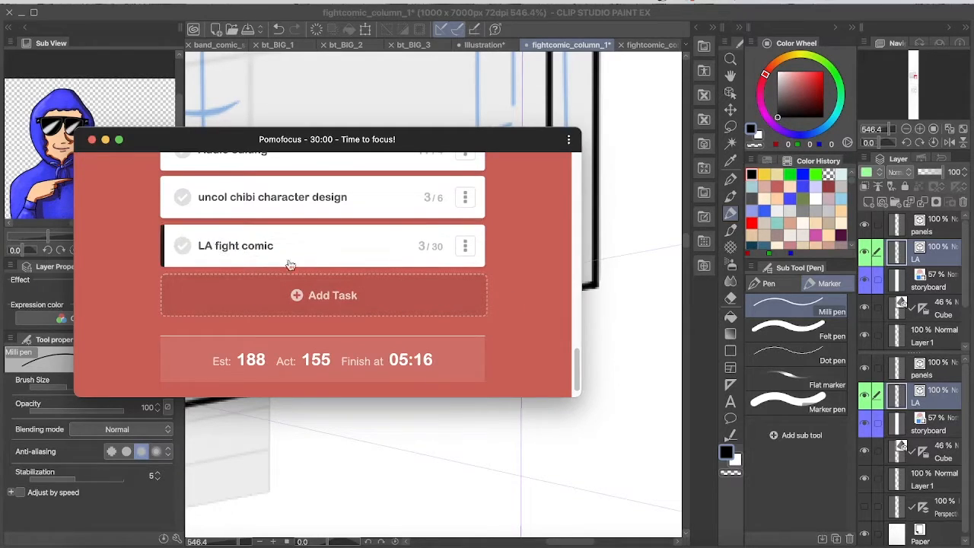
drag(578, 364, 573, 170)
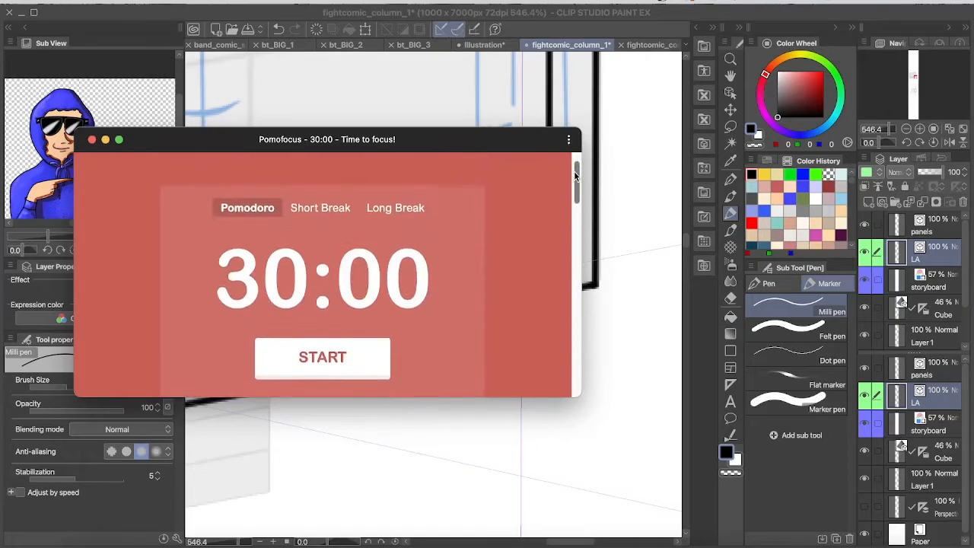
click(322, 368)
click(106, 141)
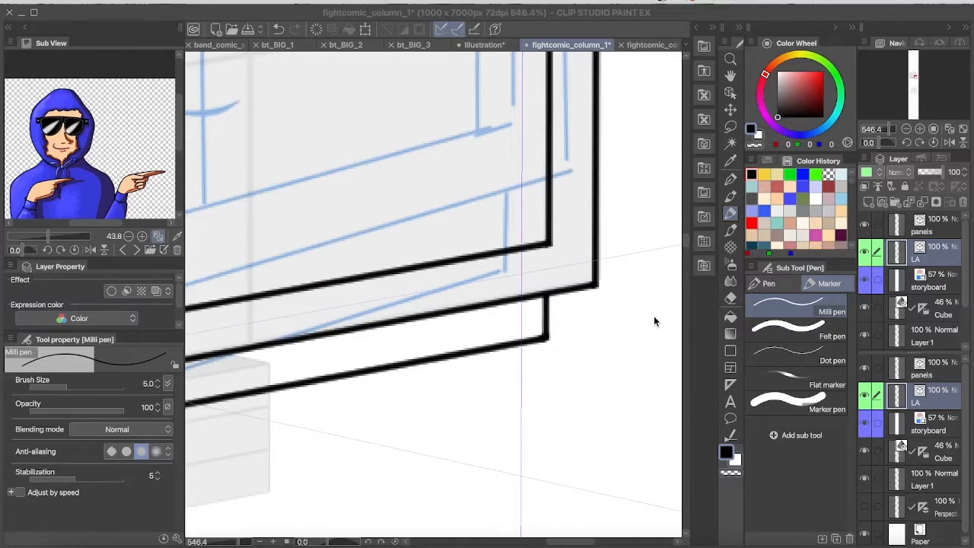
scroll(474, 311, down, 10)
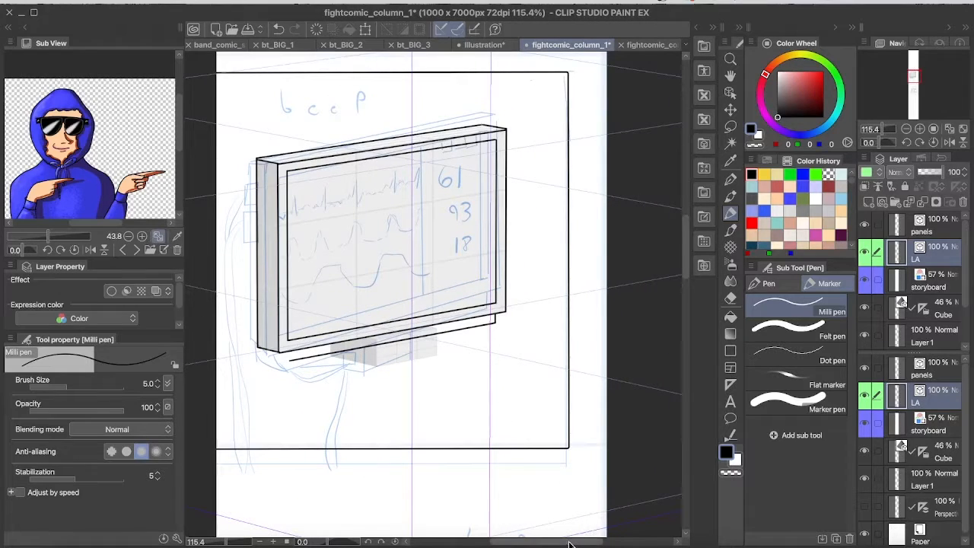
Step: Try to close the left end of the lower ledge with straight vertical and perspective strokes beneath the monitor's corner
drag(580, 542, 547, 542)
scroll(430, 365, up, 8)
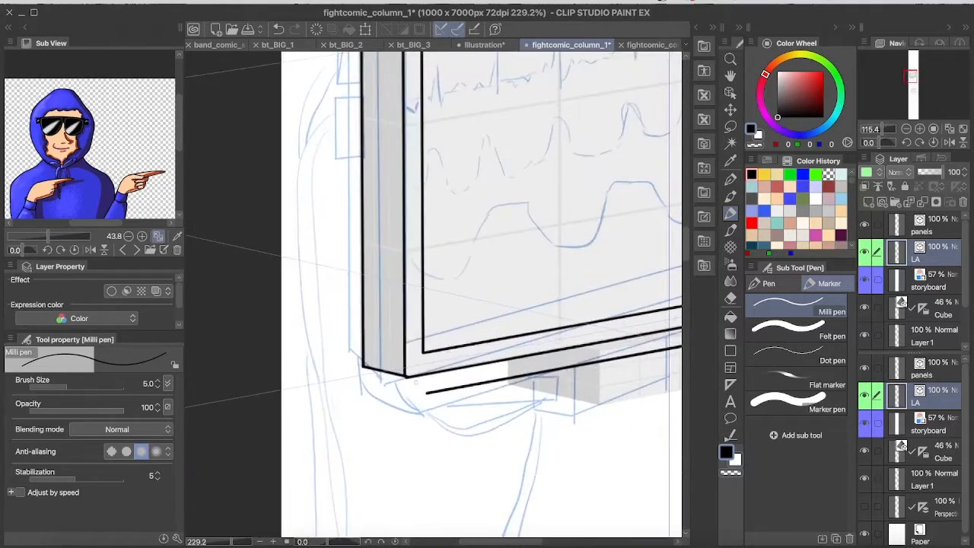
key(super+z)
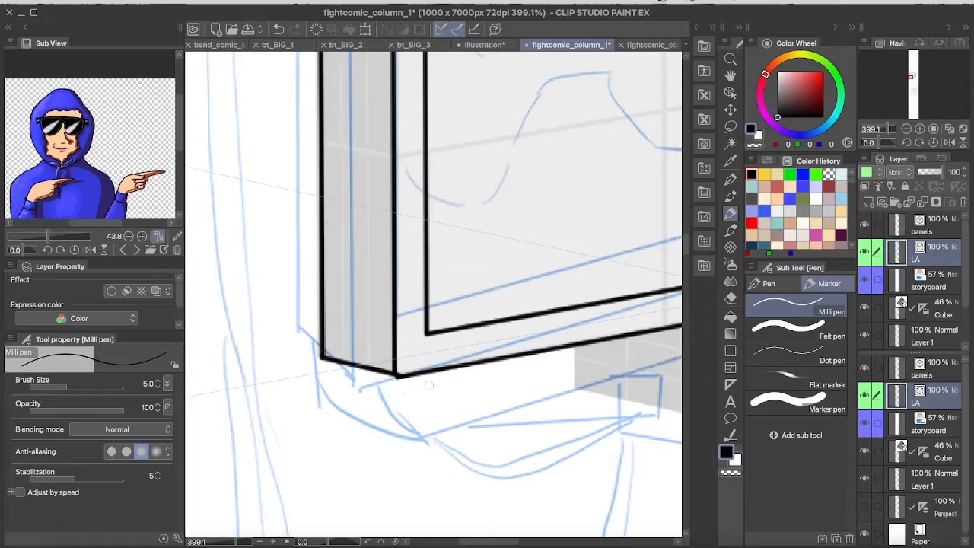
key(super+z)
scroll(422, 396, down, 4)
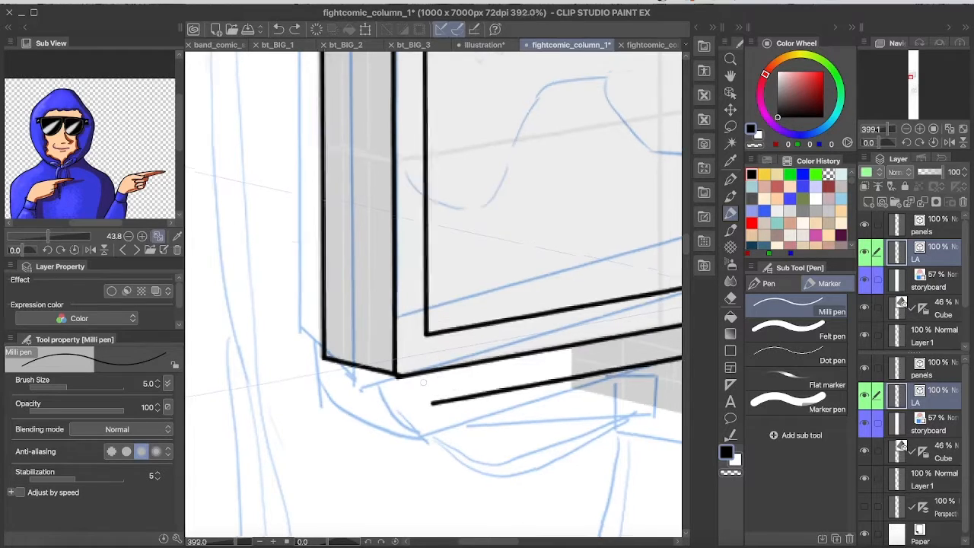
drag(374, 368, 375, 404)
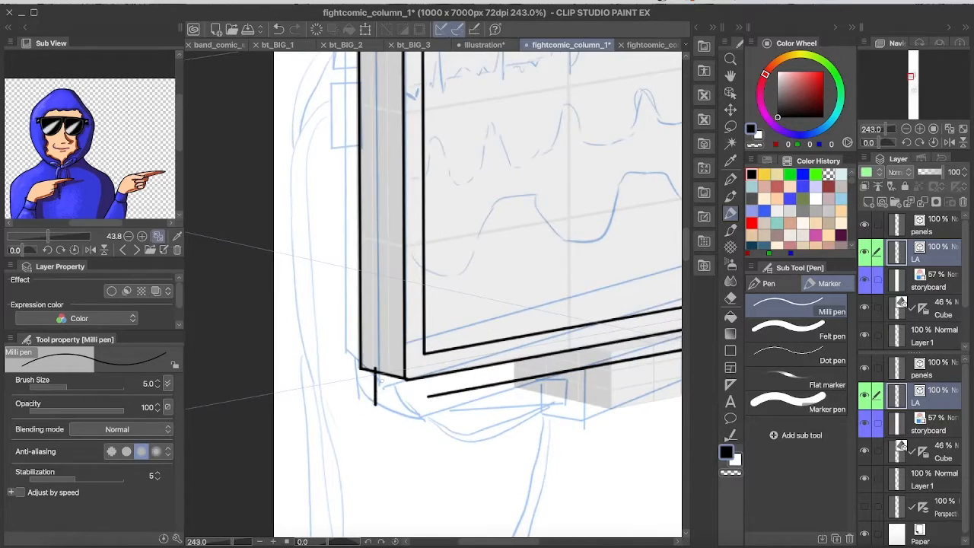
key(super+z)
drag(373, 362, 373, 399)
key(super+z)
mouse_move(375, 359)
mouse_down()
mouse_move(376, 395)
mouse_move(437, 399)
mouse_up()
key(super+z)
drag(398, 373, 398, 402)
key(super+z)
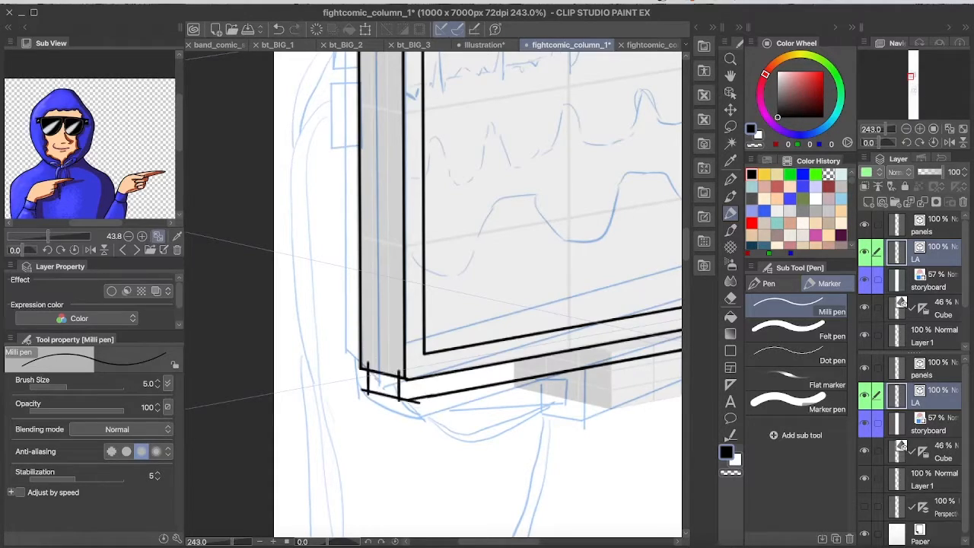
key(super+z)
drag(430, 396, 407, 401)
key(super+z)
key(super+z)
key(super+z)
key(super+z)
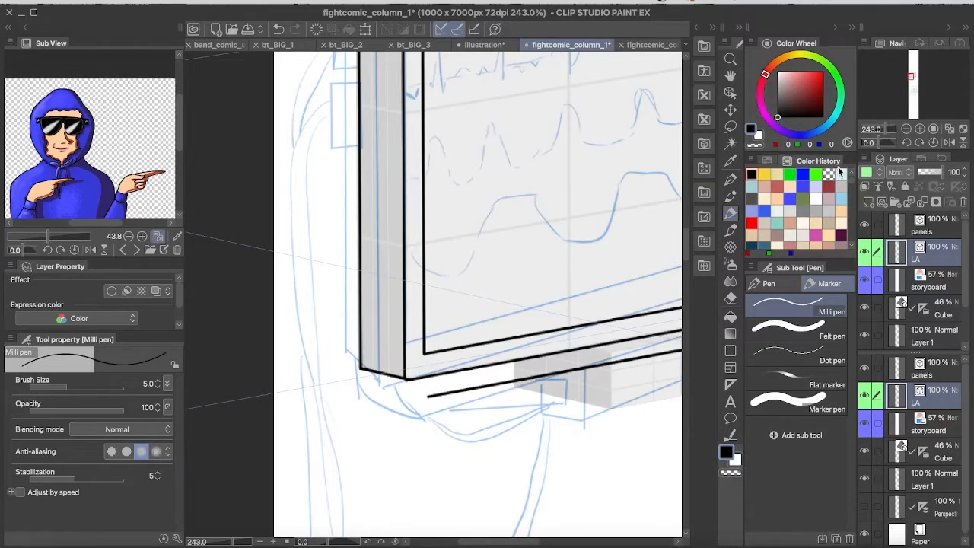
Step: Turn off special ruler snapping and draw a rounded curve joining the lower ledge's left end to the monitor's bottom edge
mouse_move(420, 368)
mouse_down()
mouse_move(420, 406)
mouse_move(431, 406)
mouse_up()
key(super+z)
key(super+z)
key(super+z)
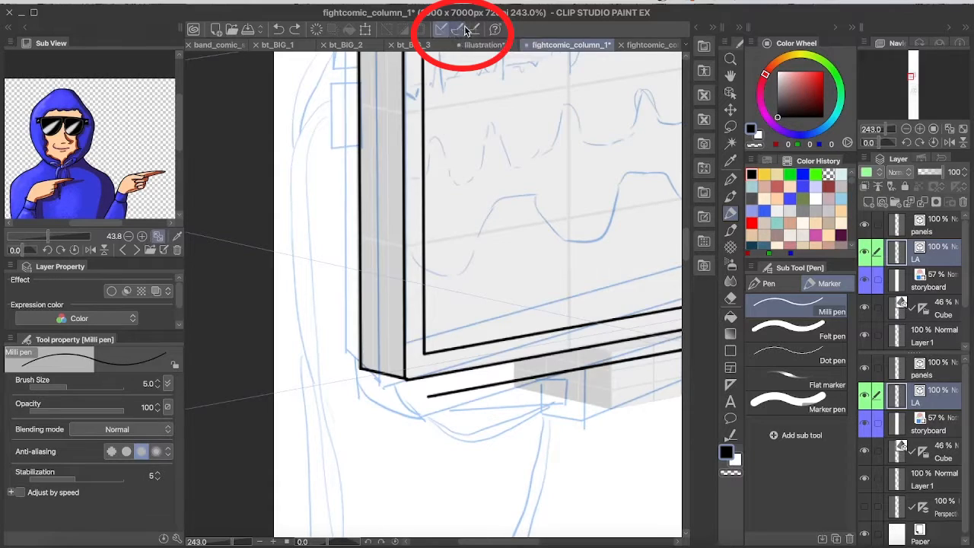
mouse_move(414, 379)
mouse_down()
mouse_move(434, 393)
mouse_move(423, 394)
mouse_up()
key(super+z)
key(super+z)
key(super+z)
key(super+z)
key(super+z)
key(super+z)
key(super+z)
Step: Duplicate the rounded end curve and place the copy under the bottom edge of the monitor's side face
drag(372, 371, 398, 393)
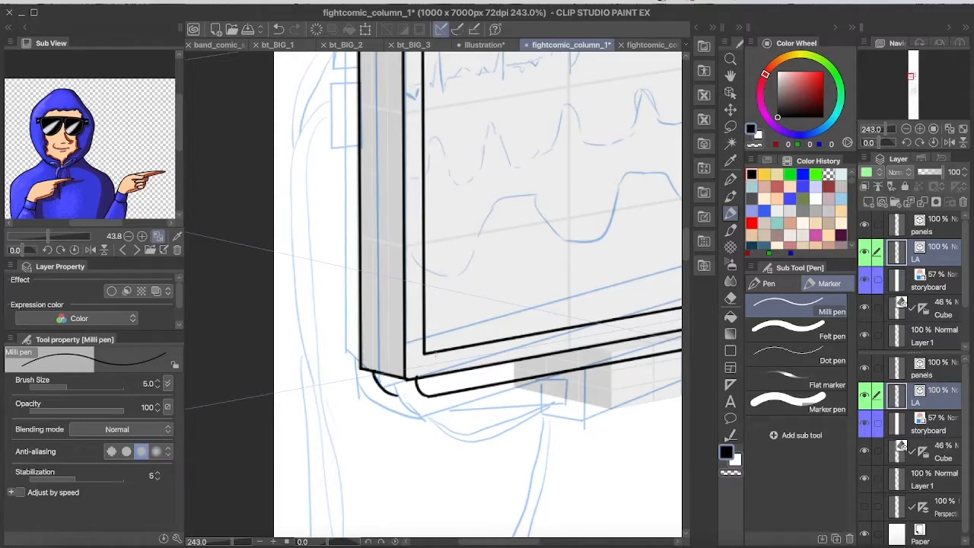
key(super+z)
key(o)
click(420, 383)
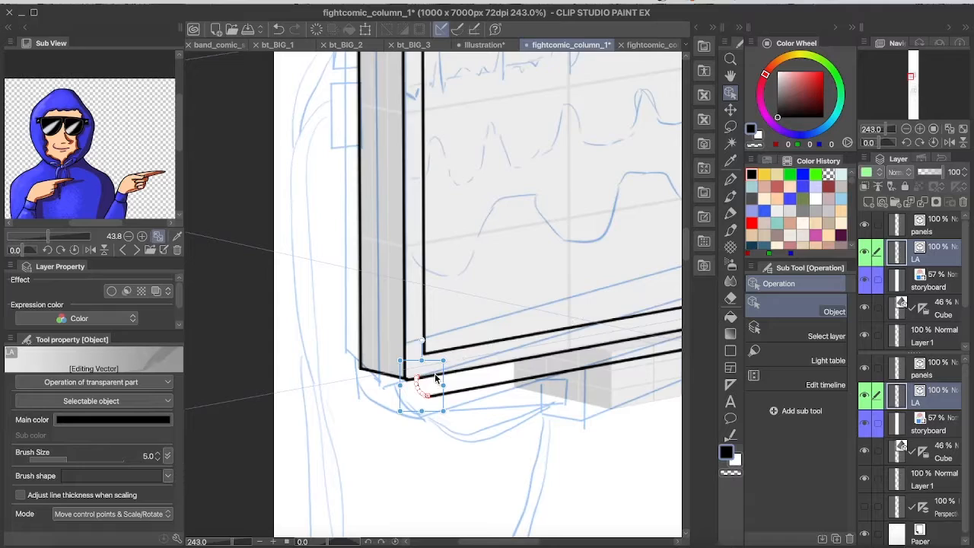
drag(449, 376, 404, 371)
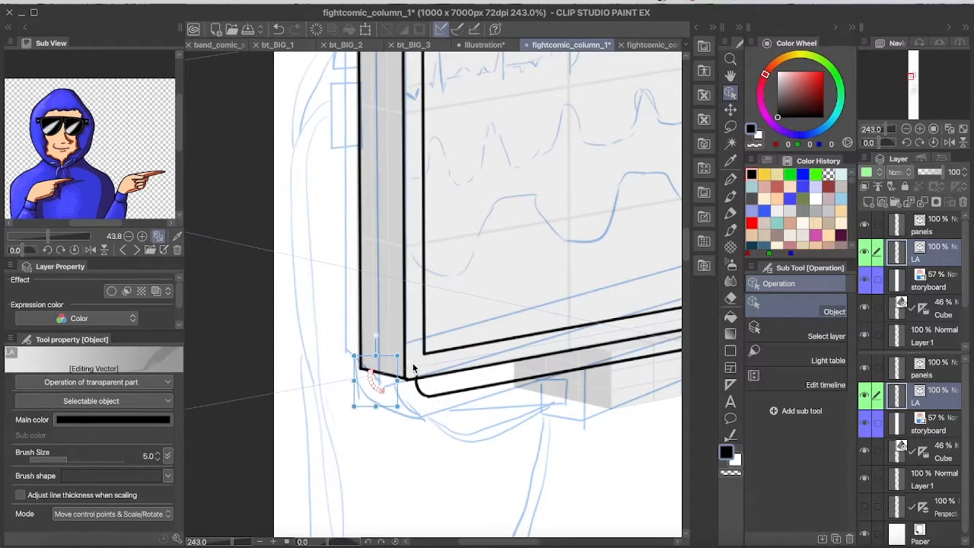
Step: Ink a short line joining the lower ends of the two rounded curves
key(p)
drag(382, 389, 428, 395)
key(ctrl+z)
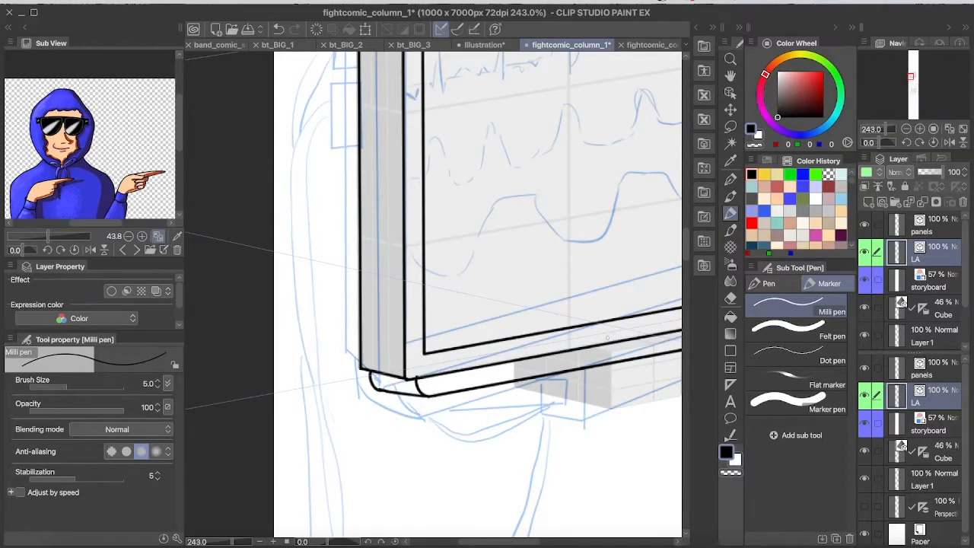
Step: Check the base in the storyboard sketch without the LA ink, restore the layer visibility and undo the trial vertical stroke
scroll(564, 384, down, 6)
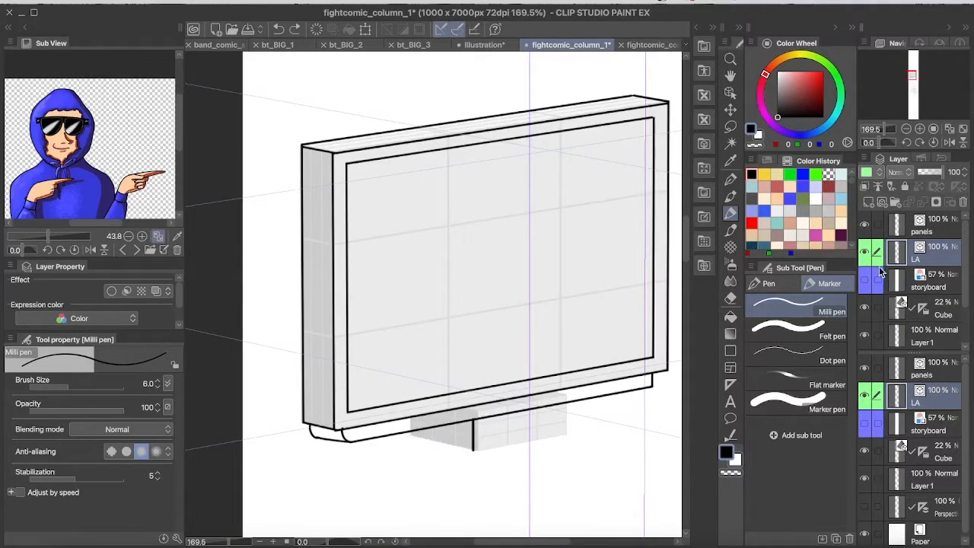
click(865, 250)
click(864, 279)
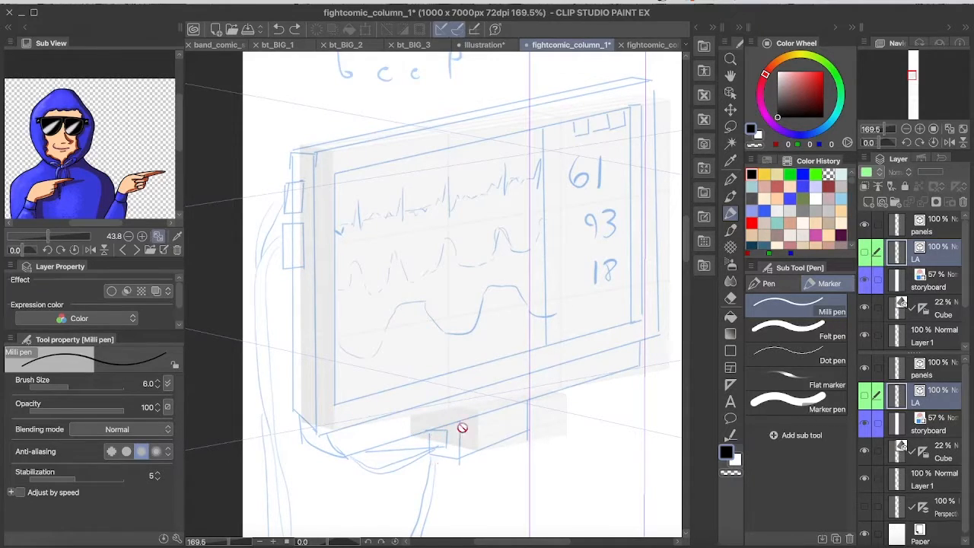
click(866, 306)
click(865, 307)
click(864, 279)
click(864, 251)
key(super+z)
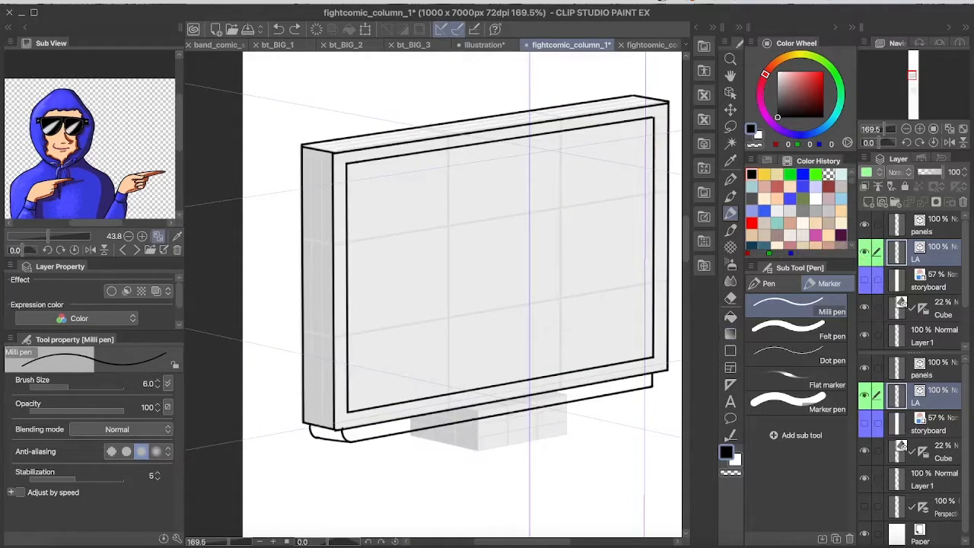
Step: Ink the base block under the ledge with three vertical edges and two bottom edges in perspective, using the 6.0 Milli pen
drag(449, 423, 449, 450)
mouse_move(478, 417)
mouse_down()
mouse_move(479, 451)
mouse_move(488, 457)
mouse_move(456, 452)
mouse_move(479, 443)
mouse_move(486, 450)
mouse_move(450, 448)
mouse_move(487, 458)
mouse_up()
key(super+z)
key(super+z)
key(super+z)
mouse_move(479, 446)
mouse_down()
mouse_move(479, 463)
mouse_move(569, 435)
mouse_up()
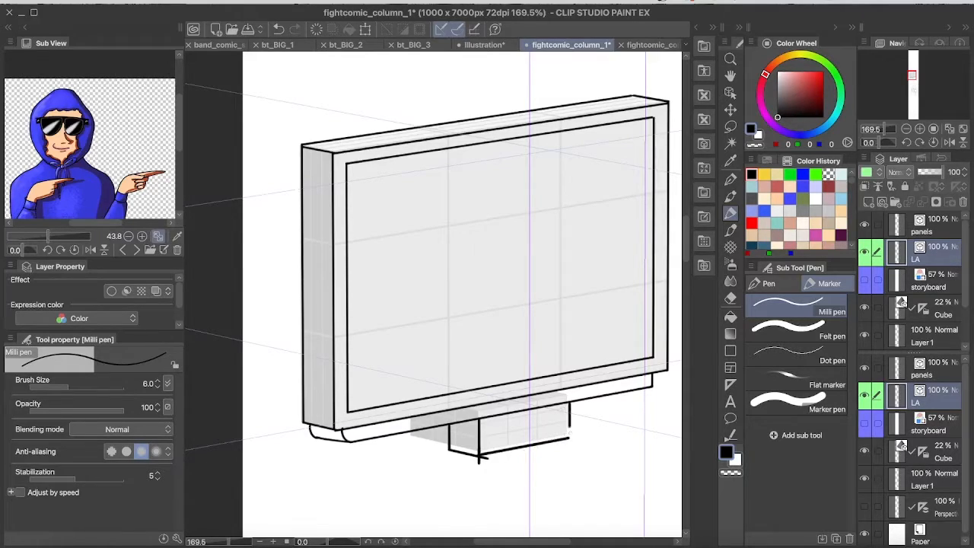
key(super+z)
drag(569, 402, 569, 441)
key(super+z)
key(super+shift+z)
Step: Remove the stray ink at the base's bottom-right corner and the bottom stroke of its narrow side face
scroll(598, 432, up, 5)
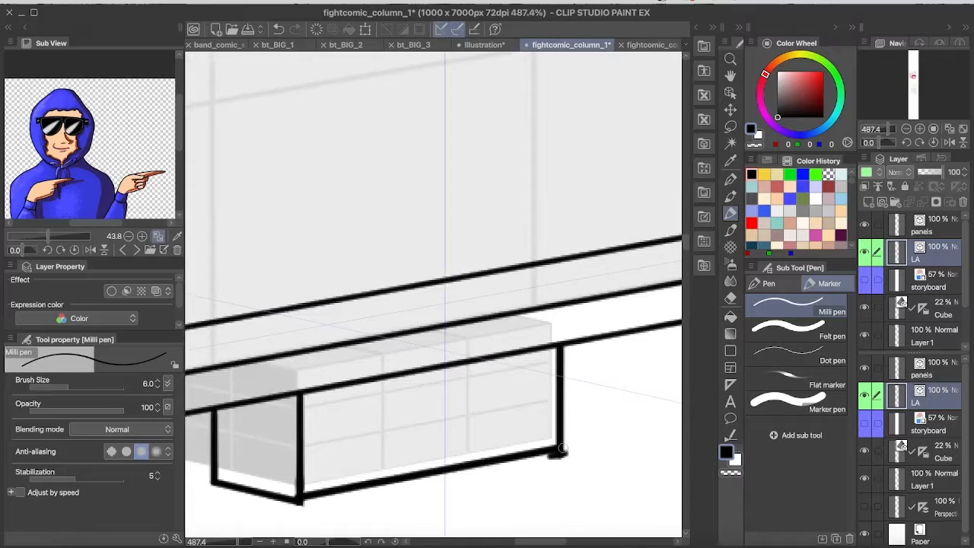
key(super+z)
key(super+z)
key(super+shift+z)
key(super+z)
key(super+z)
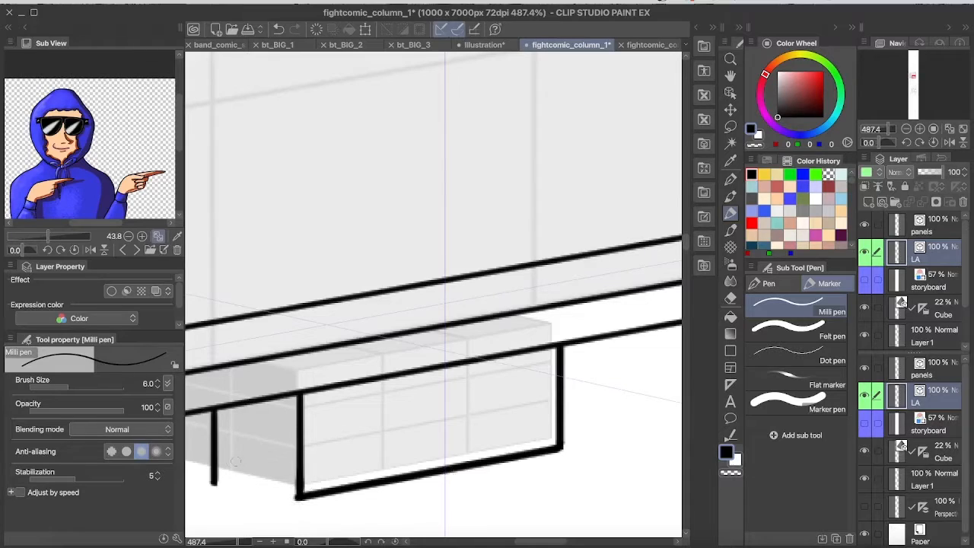
Step: Redraw the bottom edge of the base's narrow side face in perspective so it meets both vertical edges at clean corners
drag(210, 478, 291, 461)
key(super+z)
drag(192, 470, 331, 499)
key(super+z)
drag(190, 470, 335, 502)
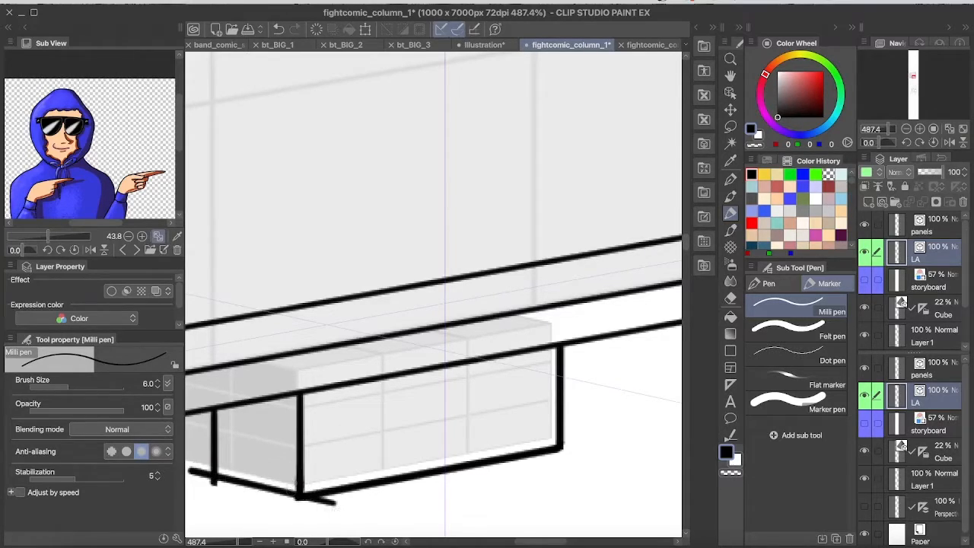
key(super+z)
key(super+z)
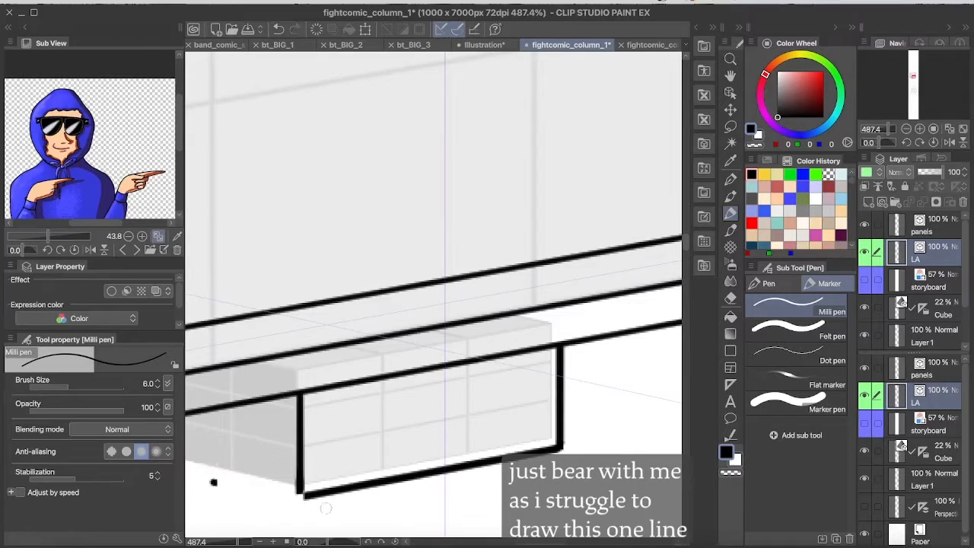
key(super+shift+z)
mouse_move(200, 465)
mouse_down()
mouse_move(333, 507)
mouse_move(214, 480)
mouse_move(318, 506)
mouse_up()
key(super+z)
key(super+z)
mouse_move(200, 470)
mouse_down()
mouse_move(321, 505)
mouse_move(297, 510)
mouse_up()
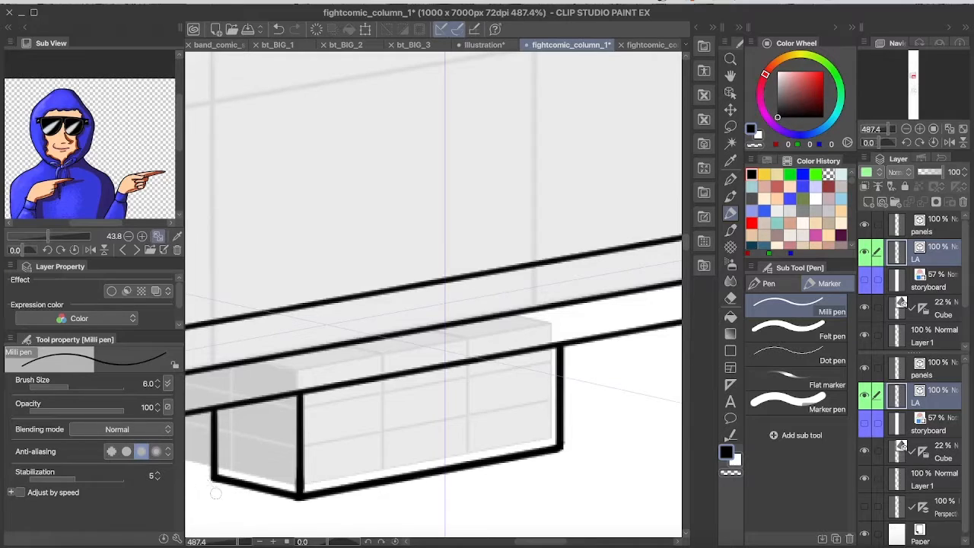
Step: Select all the base block's vector strokes and set their brush size to 5.0
scroll(336, 439, down, 5)
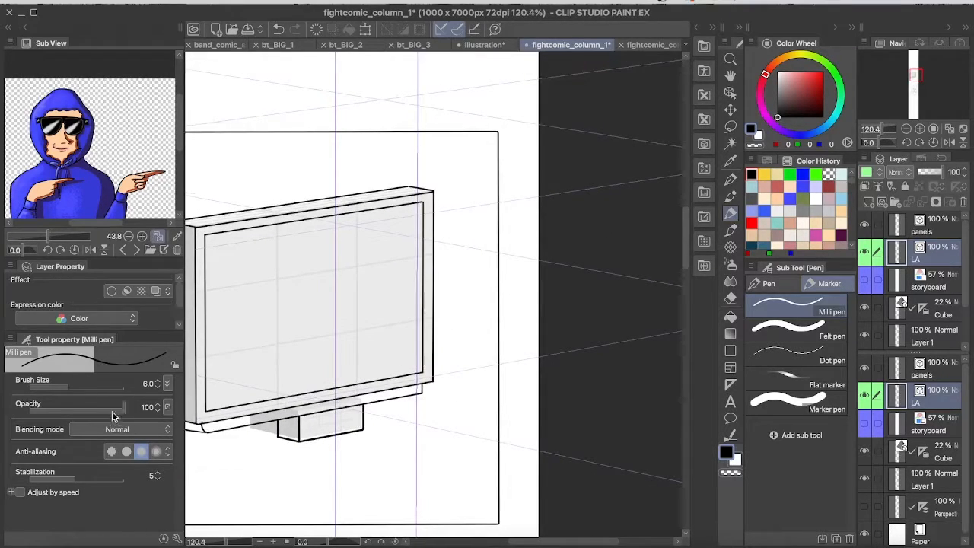
scroll(325, 453, up, 3)
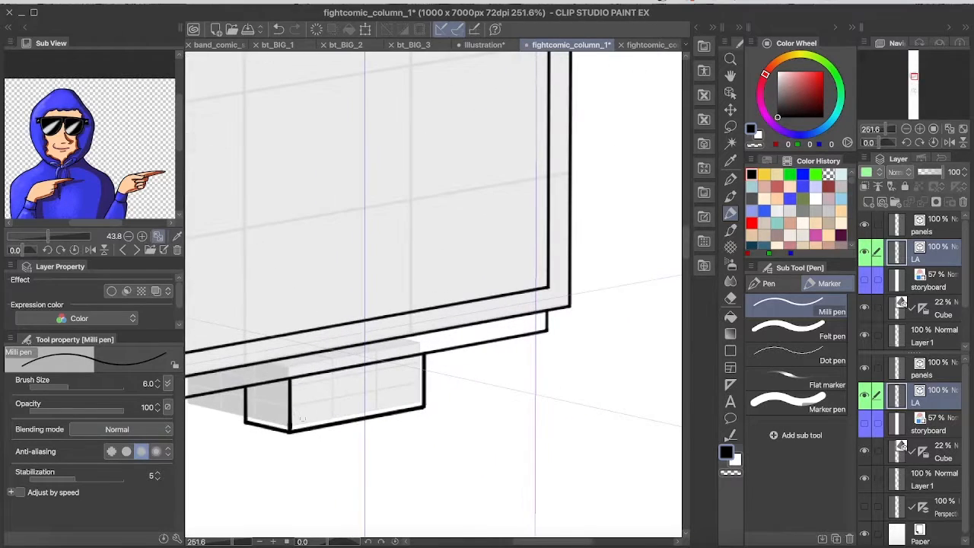
key(o)
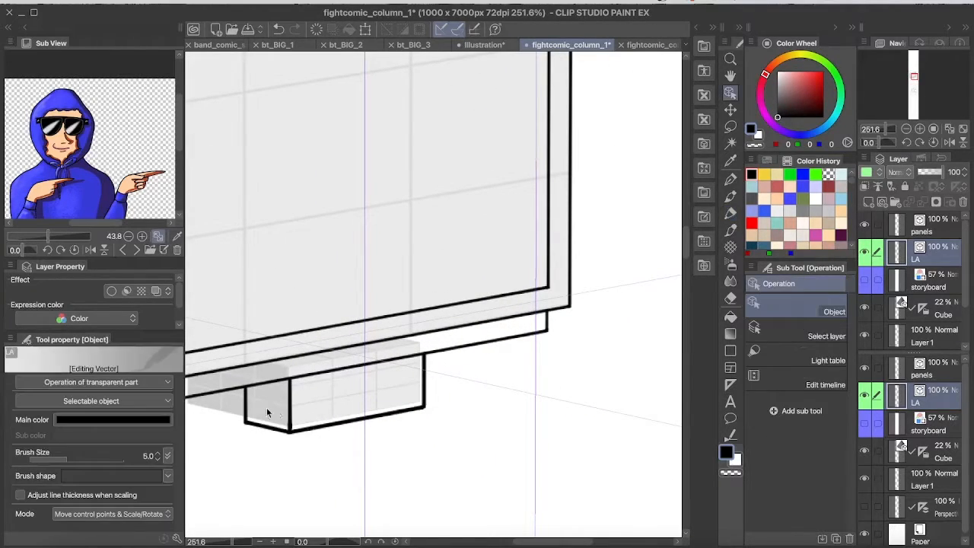
click(245, 405)
shift+click(291, 414)
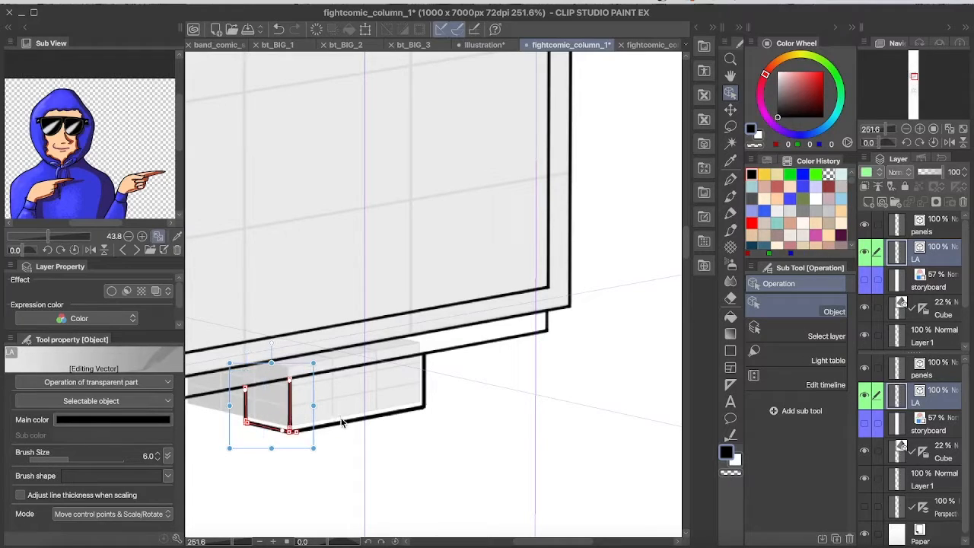
shift+click(342, 421)
shift+click(424, 380)
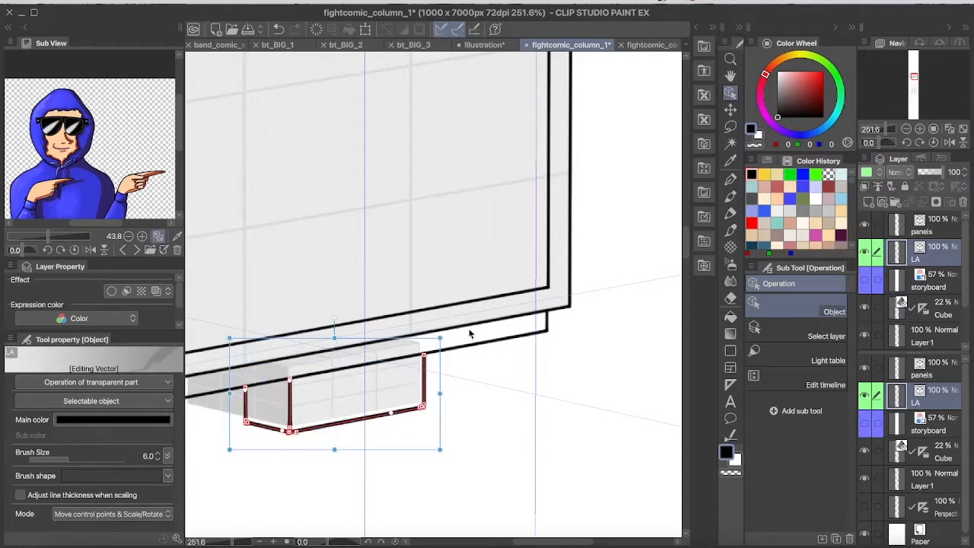
click(157, 459)
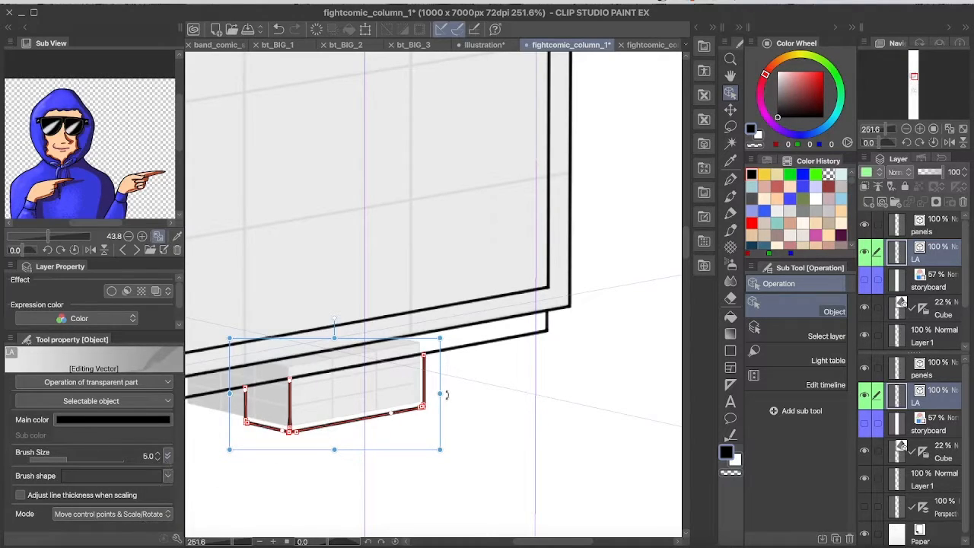
click(470, 395)
Step: Show the storyboard layer again, lower its opacity to 16% and keep it as the active layer
scroll(380, 406, down, 5)
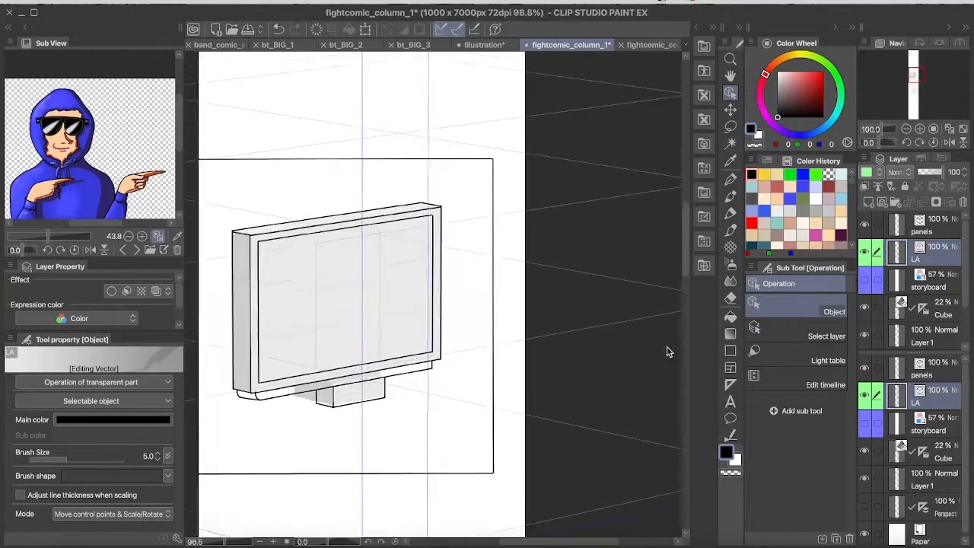
scroll(667, 352, down, 1)
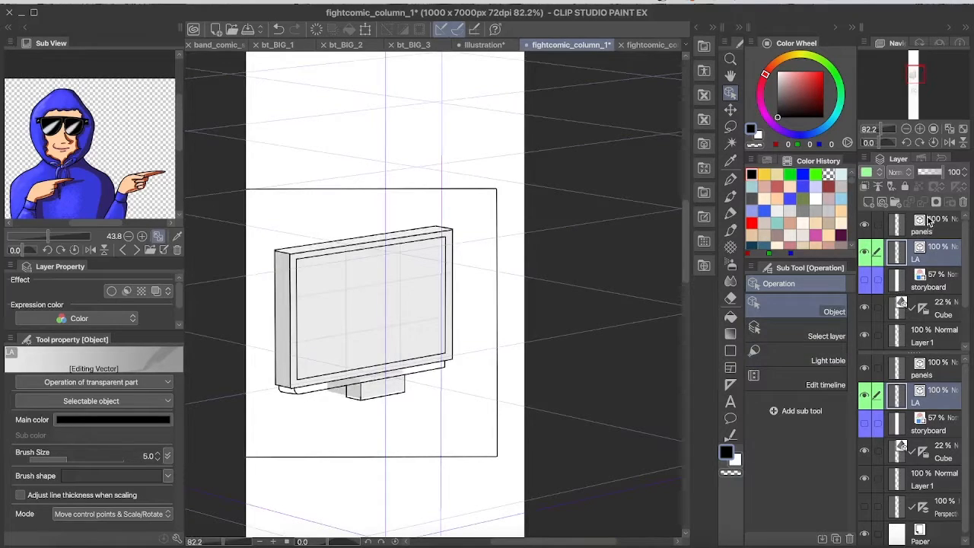
scroll(682, 242, down, 1)
click(930, 287)
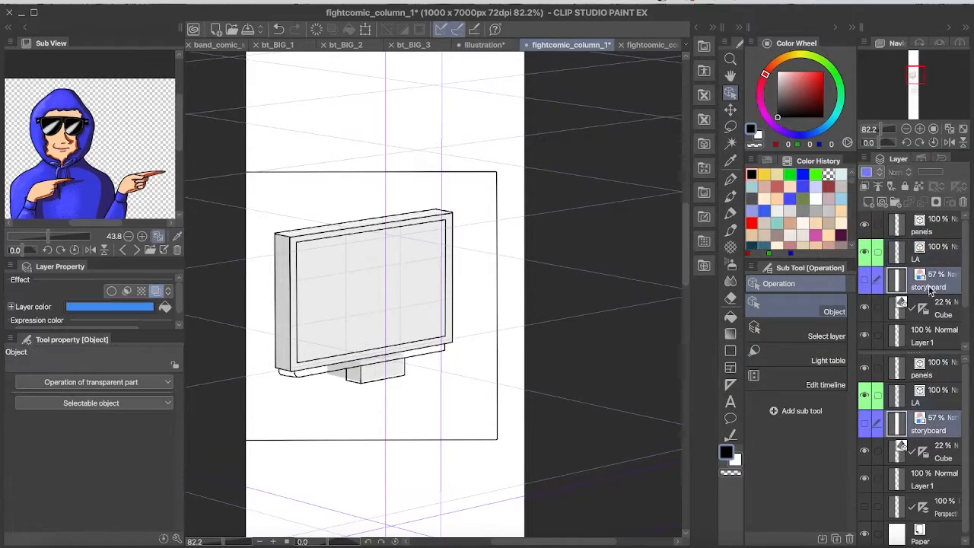
click(864, 280)
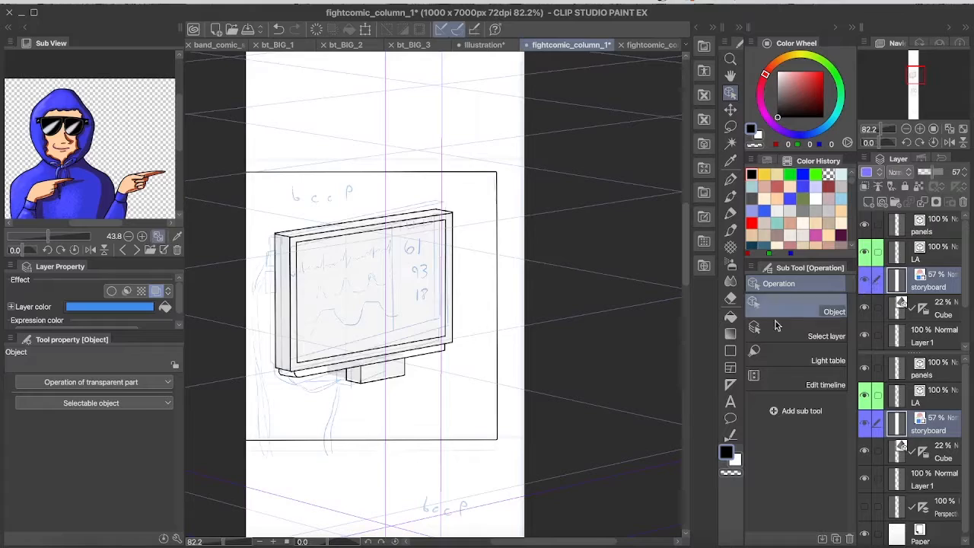
scroll(286, 273, up, 3)
scroll(290, 274, up, 1)
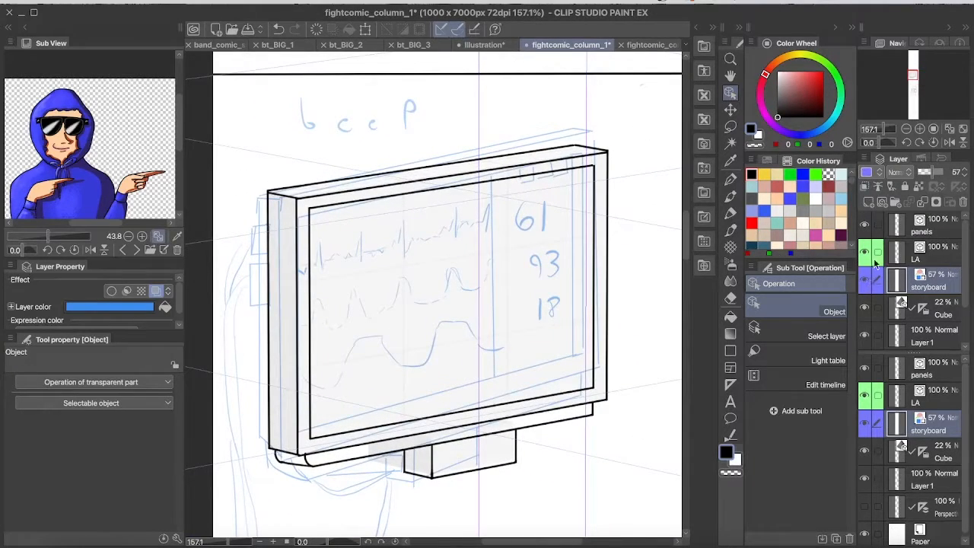
drag(942, 172, 919, 174)
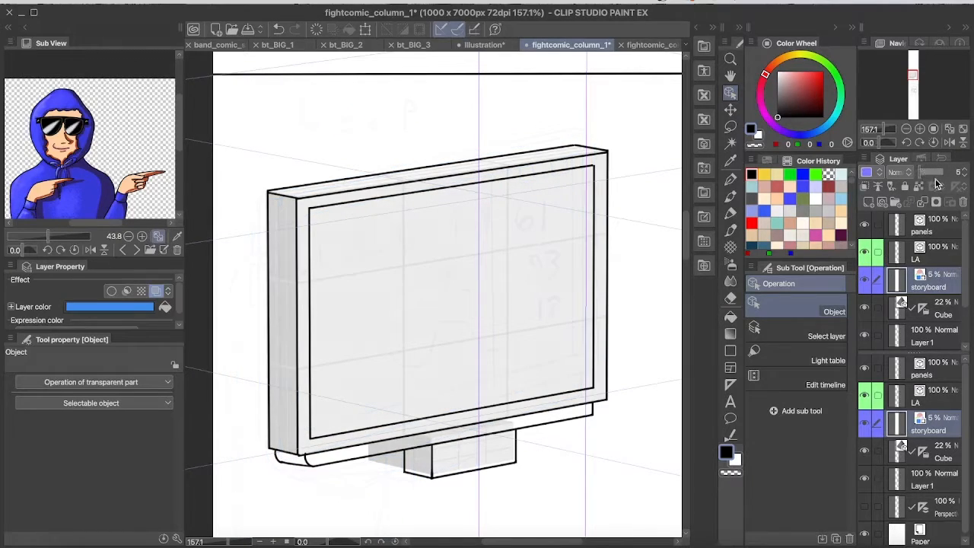
drag(919, 171, 921, 172)
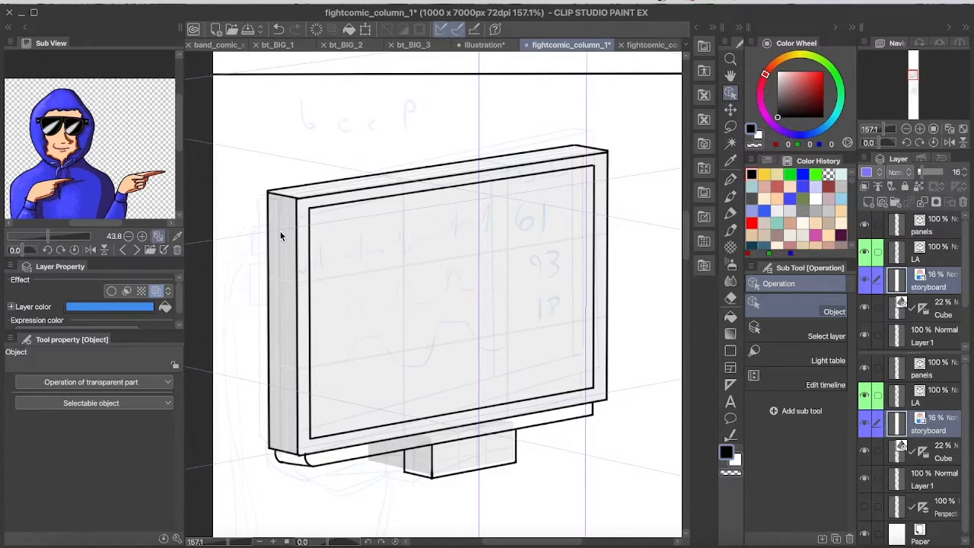
click(947, 313)
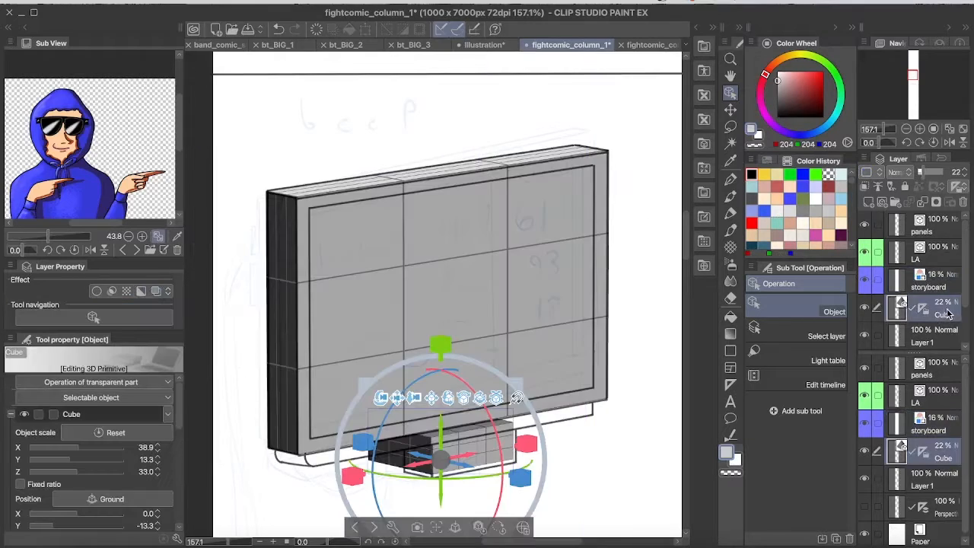
click(945, 282)
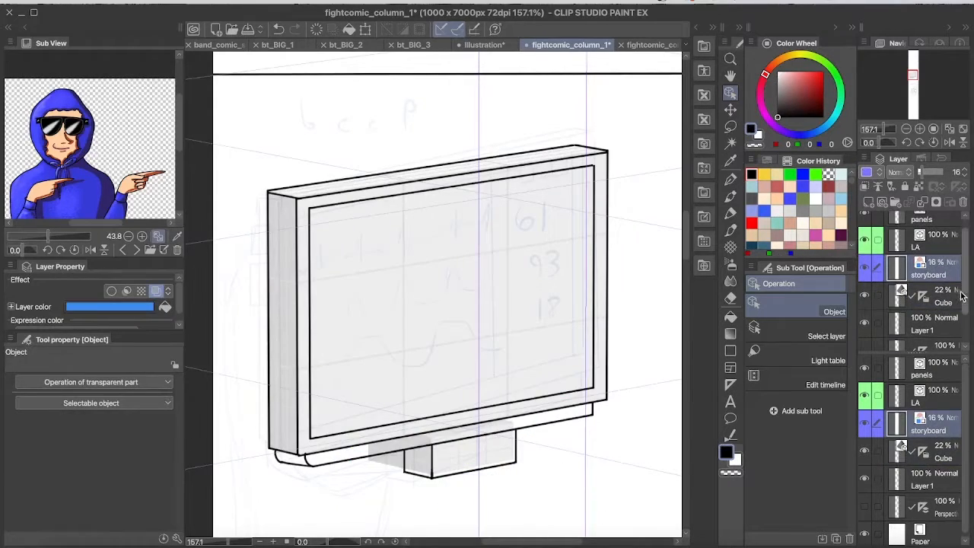
Step: Make the LA layer active and switch to the Milli pen, with the monitor's upper side face in view
scroll(949, 285, down, 1)
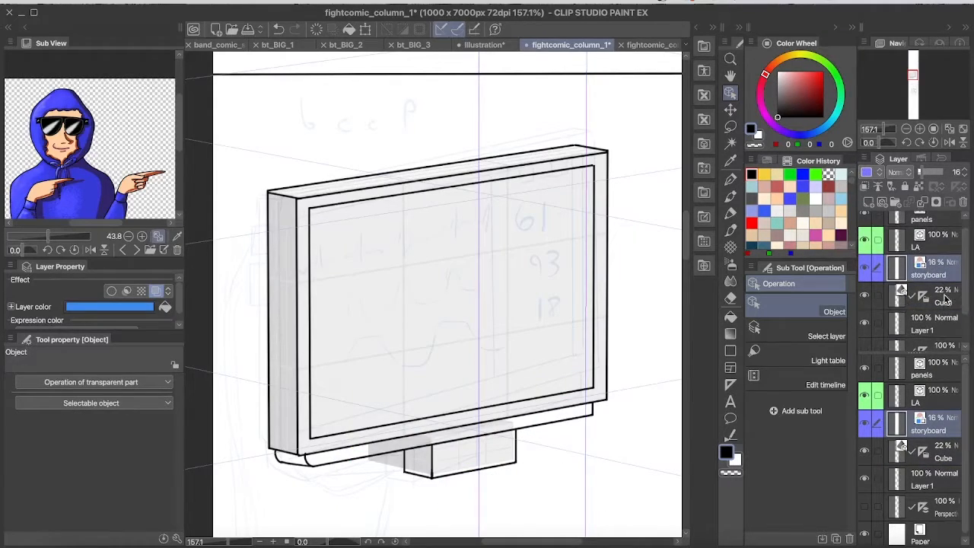
click(944, 239)
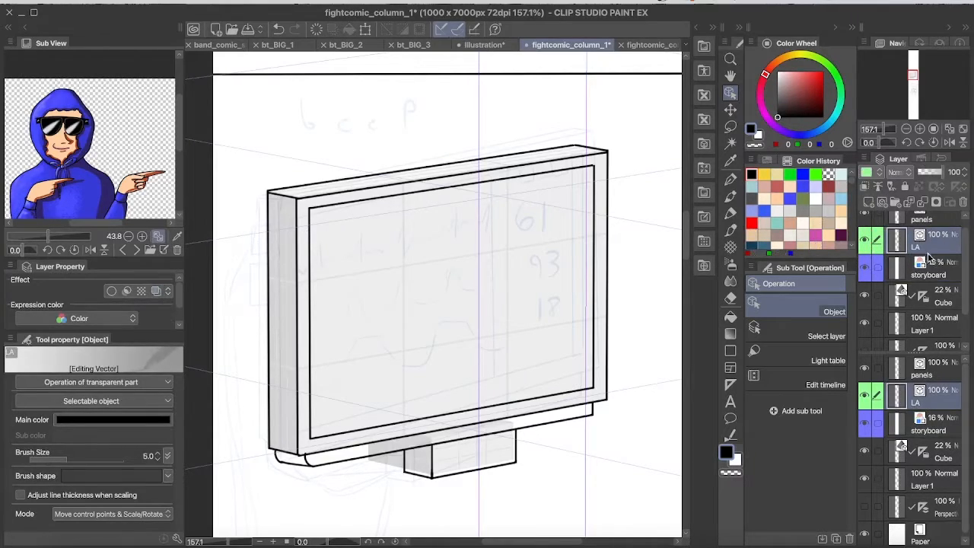
click(877, 174)
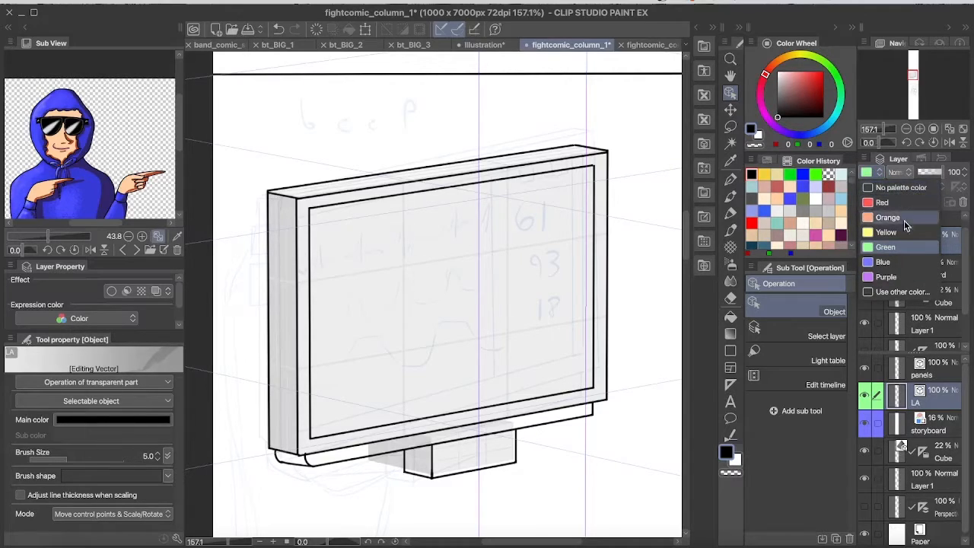
click(875, 318)
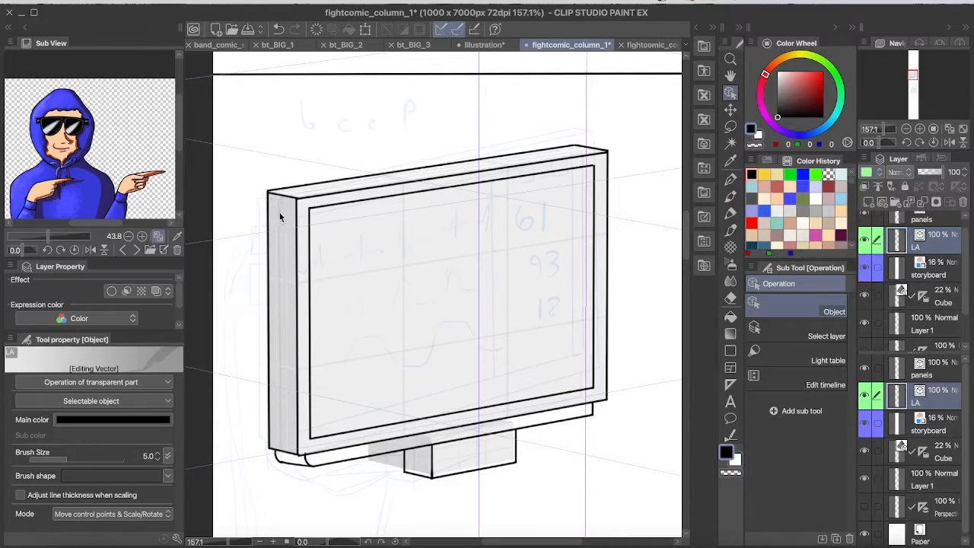
scroll(277, 216, up, 3)
key(p)
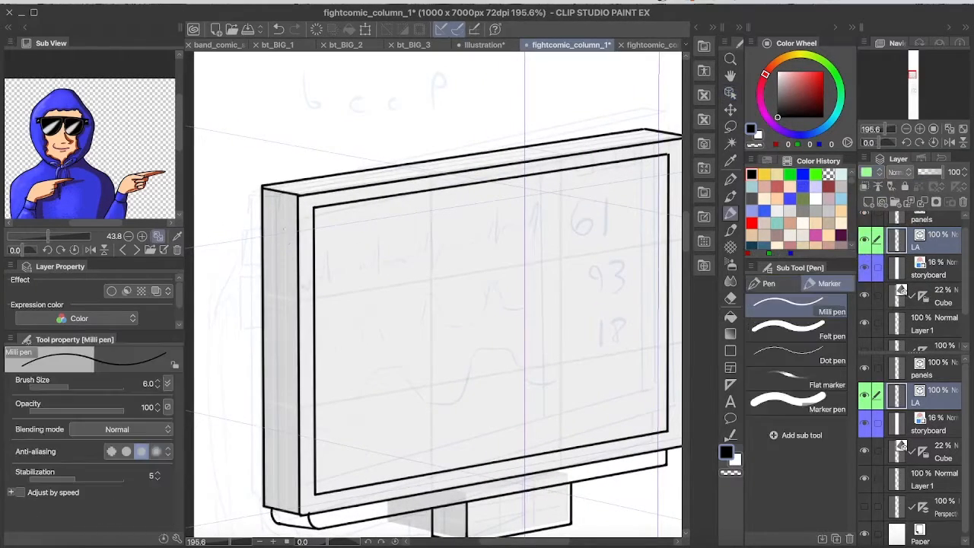
drag(245, 230, 283, 222)
key(ctrl+z)
key(super+z)
key(super+z)
key(super+z)
key(super+z)
Step: Set the Milli pen's size to 3.0 and draw the vertical edges of a small block on the monitor's upper side face
key(bracketleft)
key(bracketleft)
key(bracketleft)
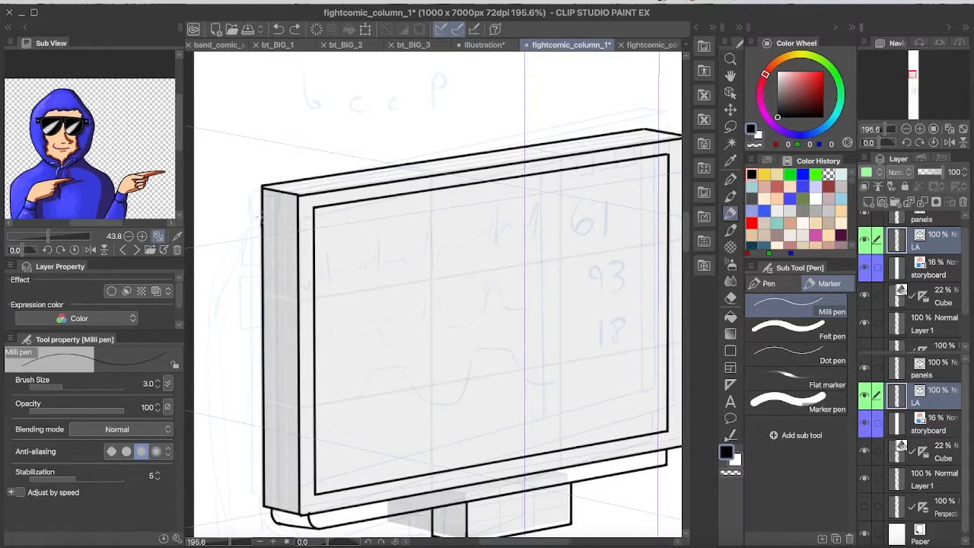
key(super+z)
key(super+z)
drag(257, 217, 256, 248)
key(super+z)
drag(275, 220, 276, 252)
scroll(258, 237, up, 5)
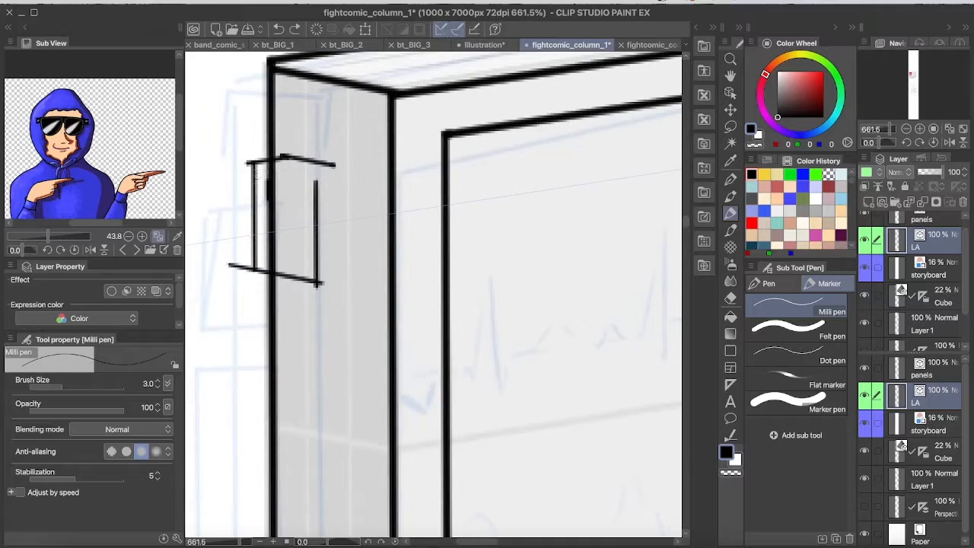
Step: Draw the small block's front top edge in perspective, along with the short receding edge at its corner
drag(236, 157, 347, 178)
key(super+z)
drag(241, 157, 360, 180)
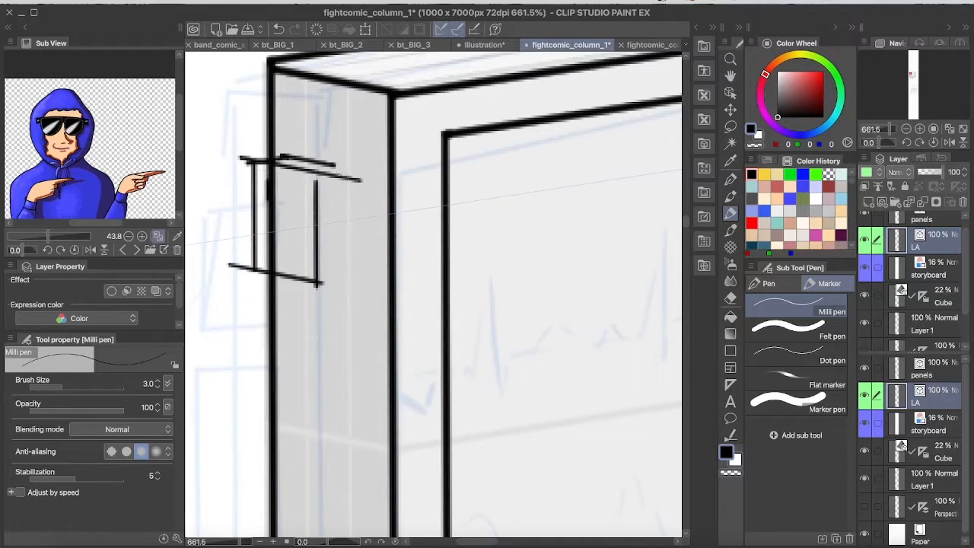
key(super+z)
mouse_move(236, 160)
mouse_down()
mouse_move(358, 184)
mouse_move(317, 196)
mouse_move(318, 183)
mouse_move(317, 197)
mouse_move(341, 174)
mouse_move(334, 160)
mouse_move(356, 176)
mouse_move(347, 168)
mouse_up()
key(super+z)
key(super+z)
key(super+z)
key(super+z)
key(super+z)
key(super+z)
key(super+z)
key(super+z)
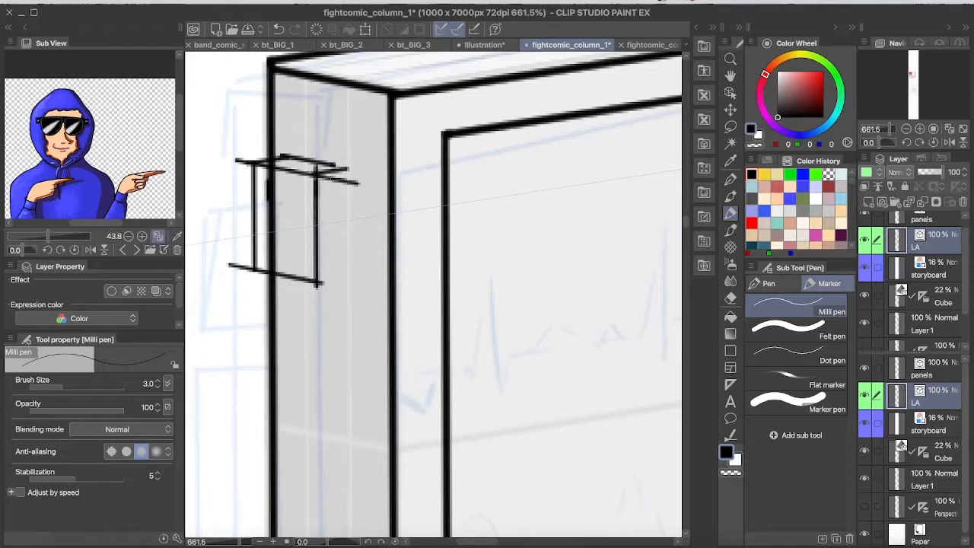
Step: Extend the block's rear top edge to the receding edge and draw the outer vertical of its narrow side face
scroll(329, 170, up, 3)
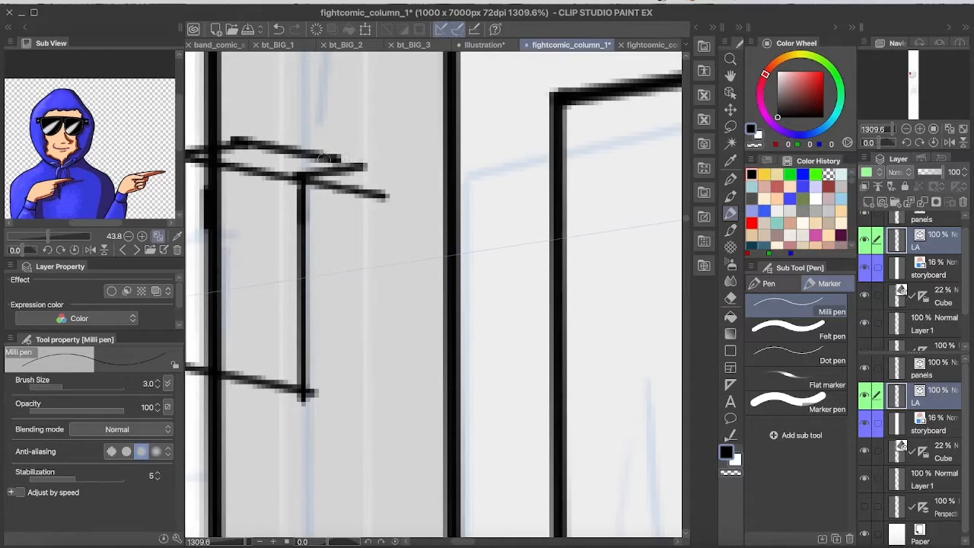
key(super+z)
drag(336, 159, 373, 167)
key(super+z)
drag(302, 153, 377, 170)
key(super+z)
mouse_move(315, 154)
mouse_down()
mouse_move(379, 161)
mouse_move(365, 415)
mouse_up()
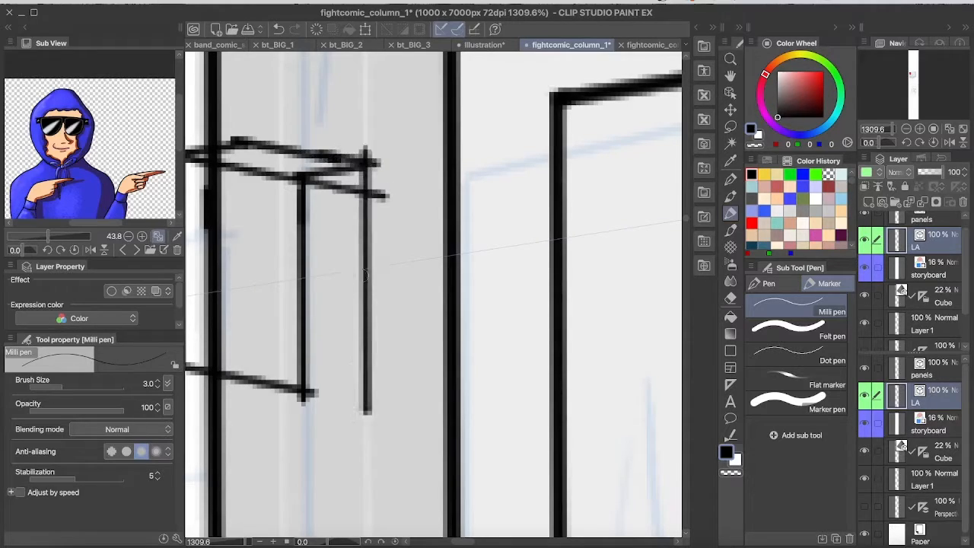
Step: Close the bottom of the block's narrow side face and trim the line ends that overshoot its corners
mouse_move(303, 395)
mouse_down()
mouse_move(408, 378)
mouse_move(366, 409)
mouse_up()
key(super+z)
drag(385, 196, 312, 181)
drag(367, 148, 377, 164)
scroll(303, 185, down, 4)
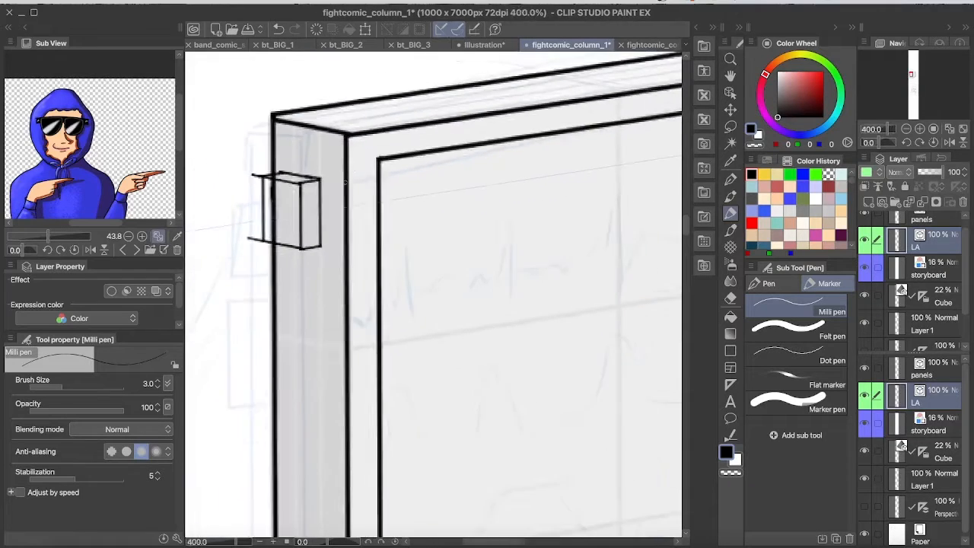
scroll(315, 239, down, 1)
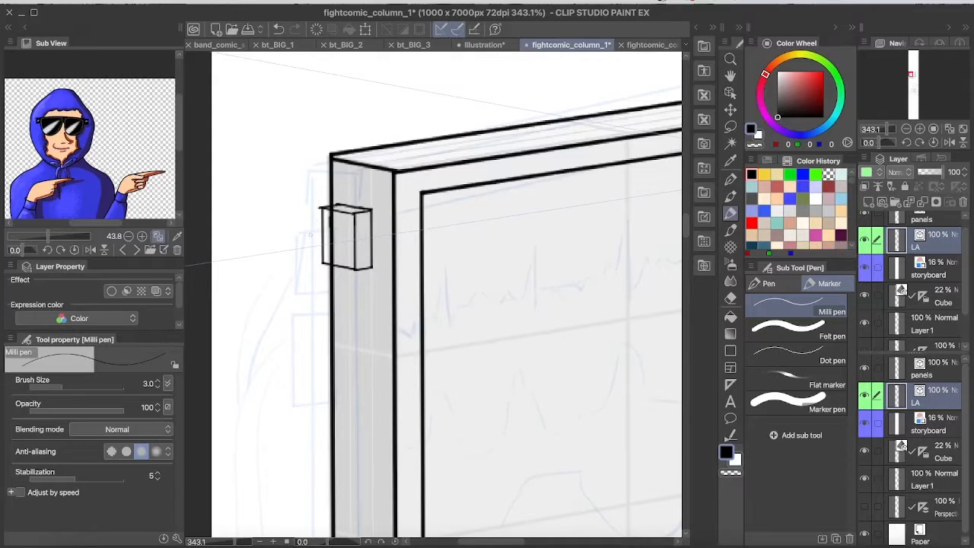
scroll(309, 235, up, 3)
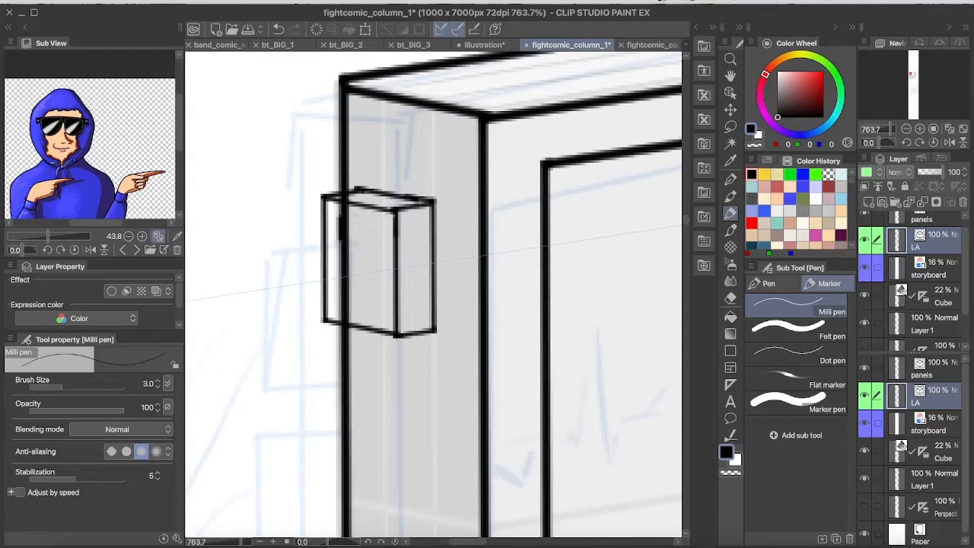
Step: Select all the vector strokes that make up the small block, including the short segment at its top corner
key(o)
click(325, 225)
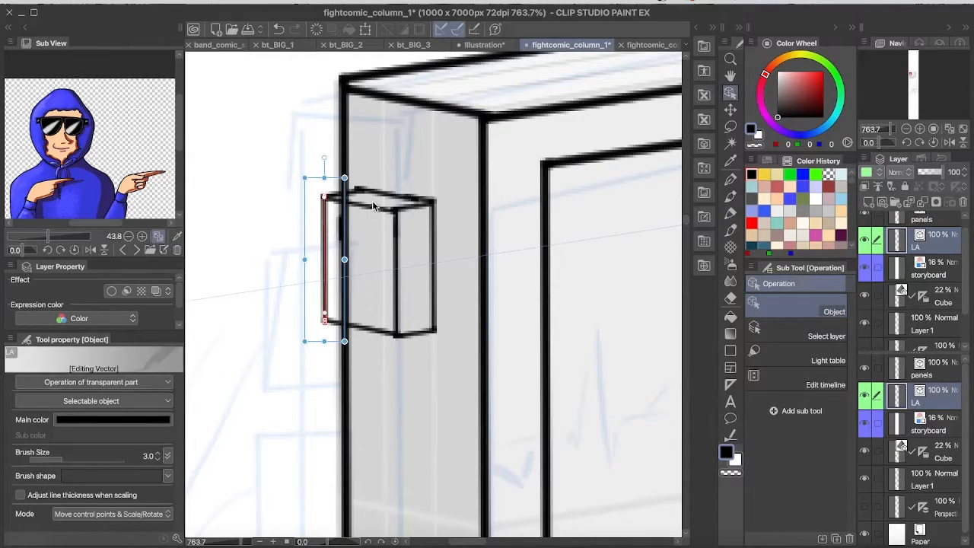
shift+click(373, 207)
shift+click(388, 195)
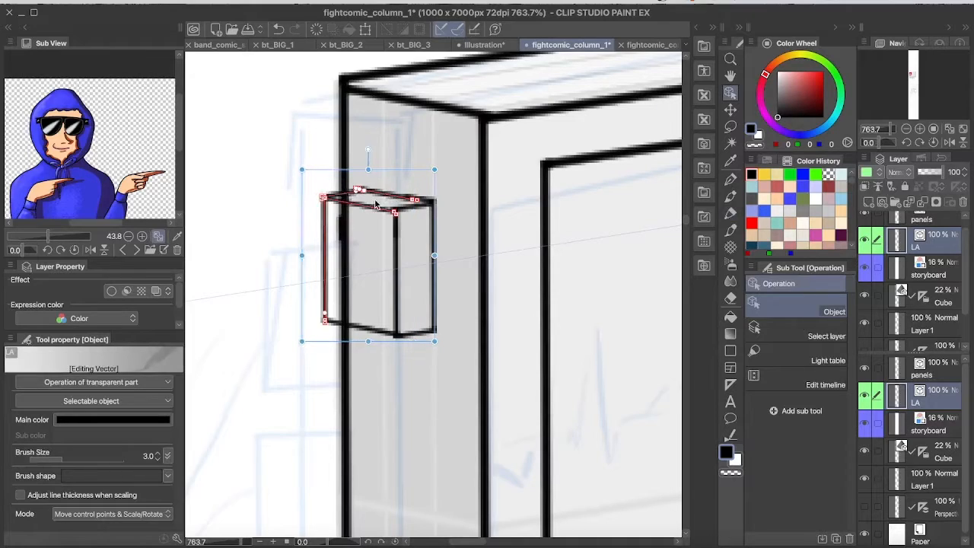
shift+click(429, 205)
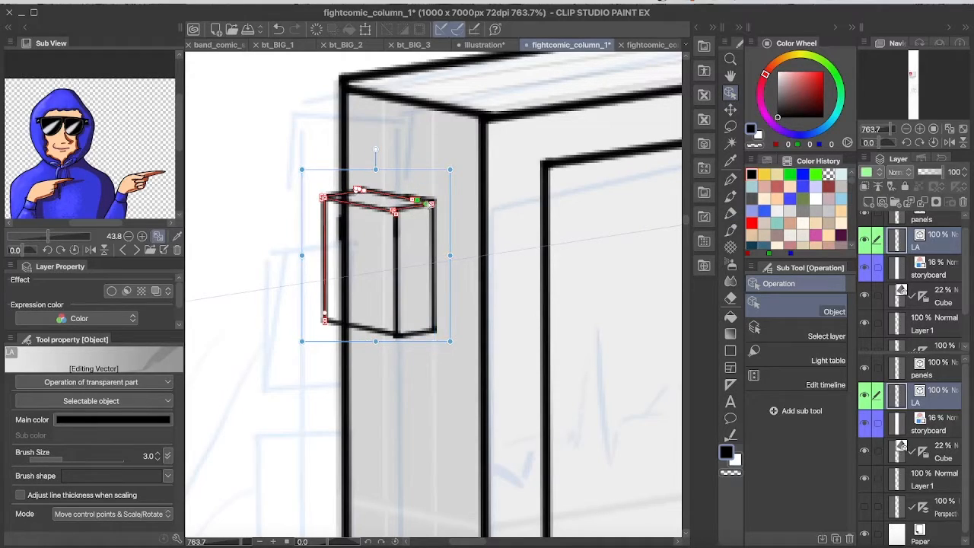
shift+click(432, 274)
shift+click(396, 268)
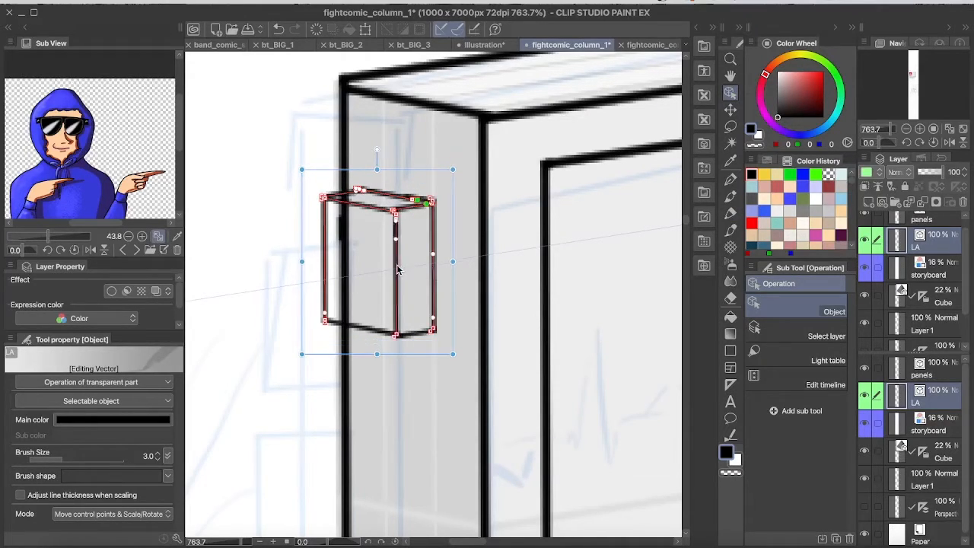
shift+click(365, 329)
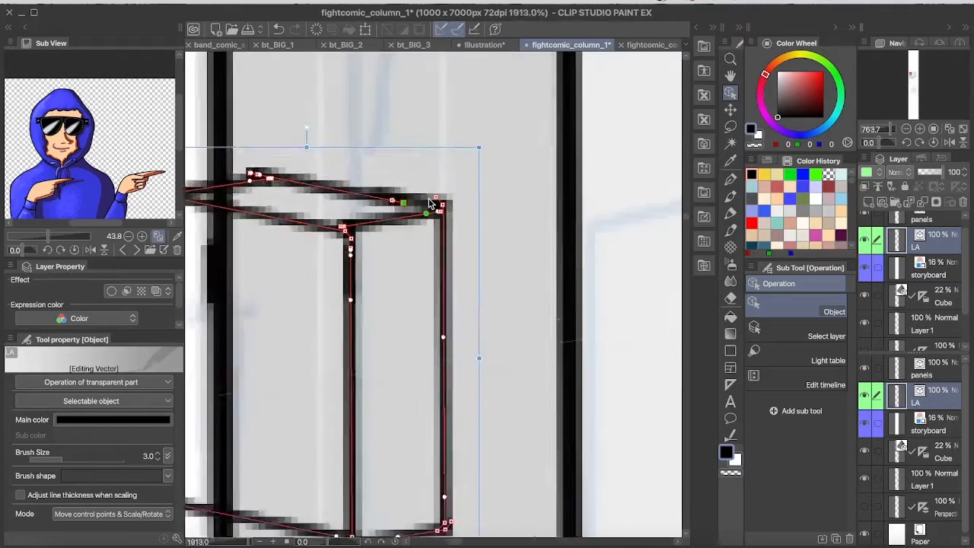
scroll(423, 199, up, 4)
shift+click(416, 203)
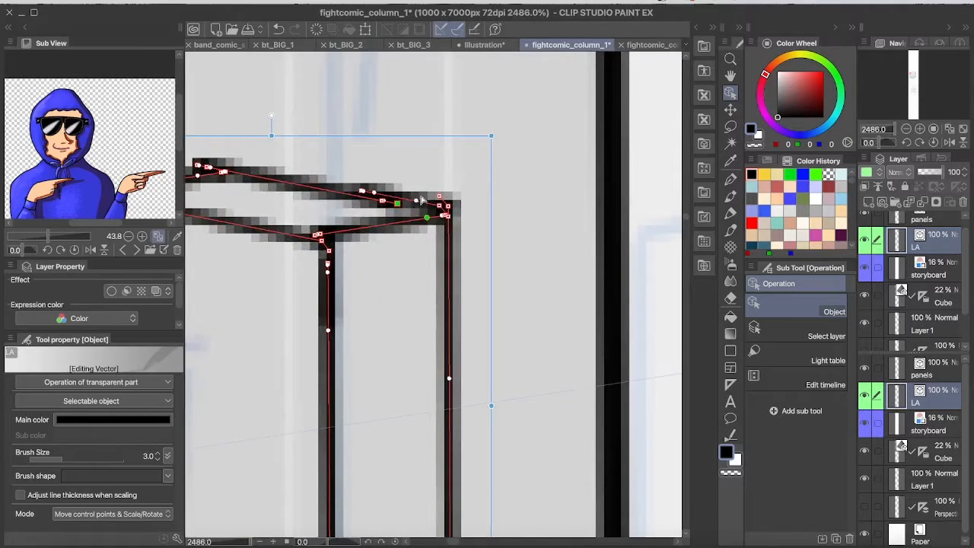
Step: Duplicate the selected block and place the copy lower on the monitor's side, vertically aligned with the original
scroll(421, 200, down, 6)
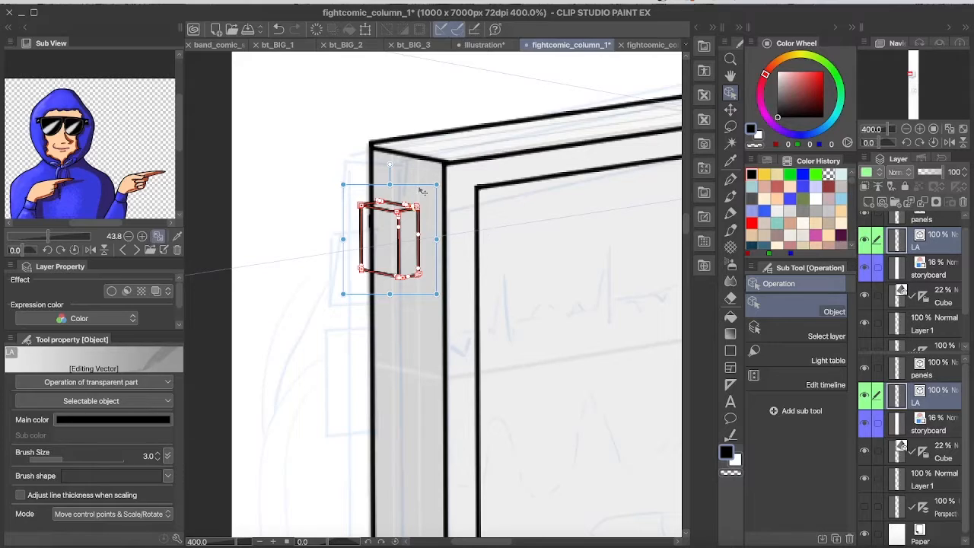
drag(421, 187, 418, 343)
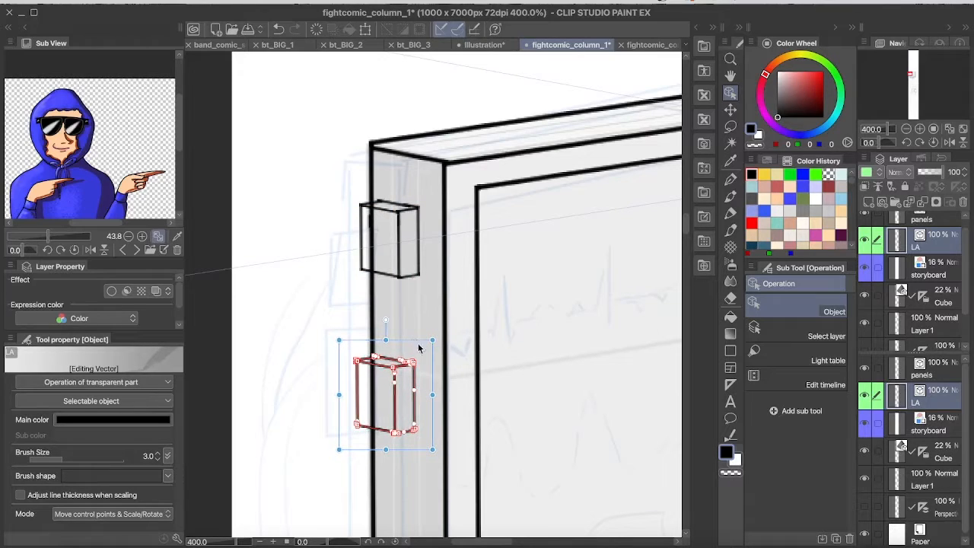
scroll(427, 419, down, 5)
scroll(550, 362, up, 5)
drag(500, 327, 508, 327)
Step: Examine the monitor and its two side blocks against the storyboard sketch, both as a whole and up close
scroll(585, 445, down, 8)
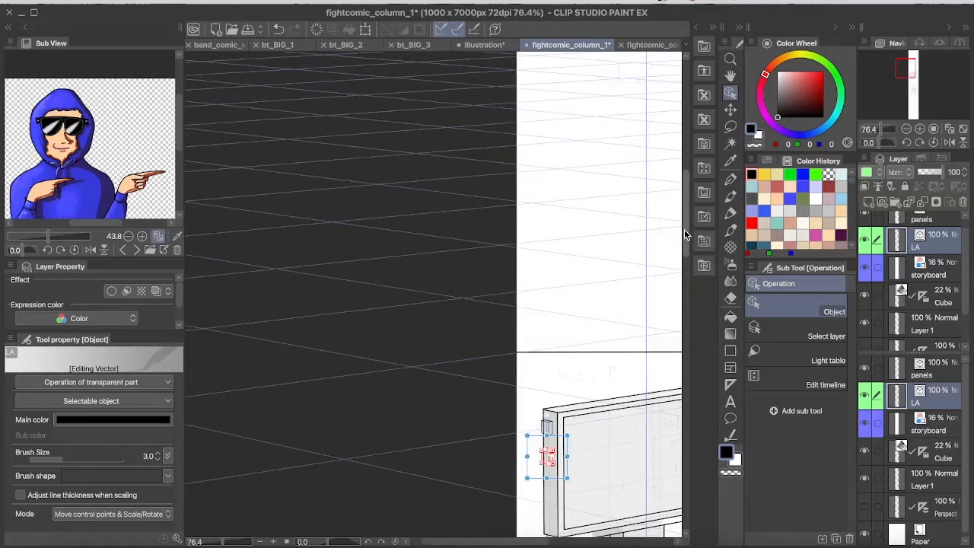
drag(686, 233, 686, 268)
drag(525, 540, 563, 540)
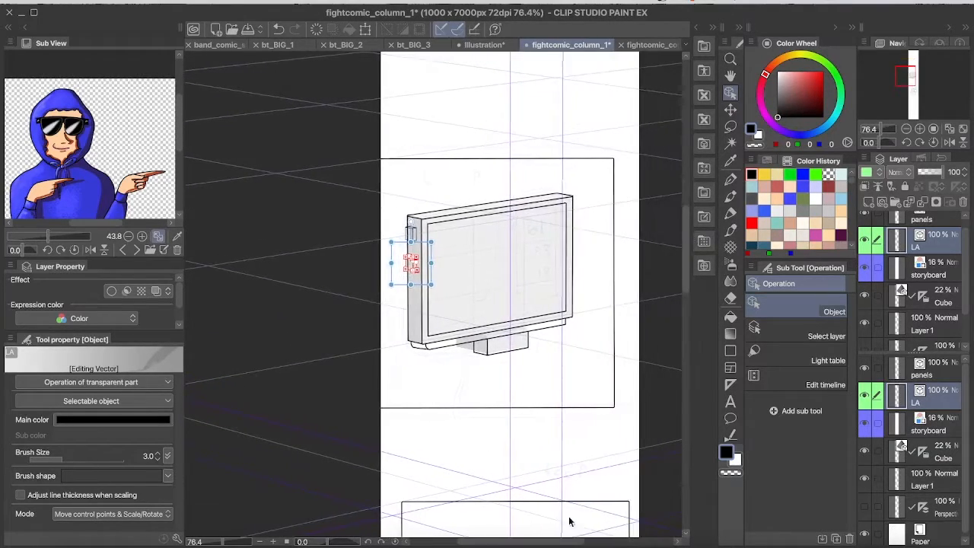
click(945, 267)
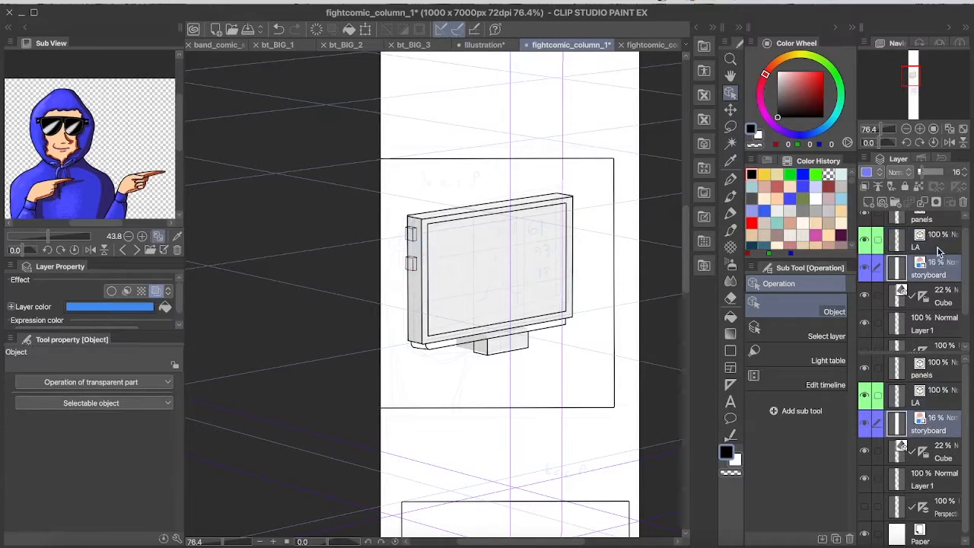
scroll(471, 247, up, 1)
scroll(366, 254, up, 3)
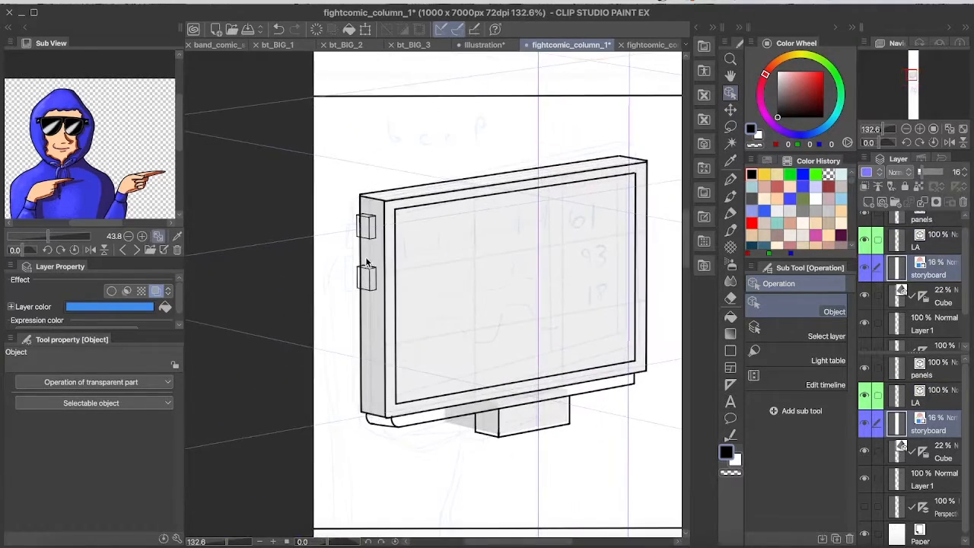
scroll(366, 247, down, 3)
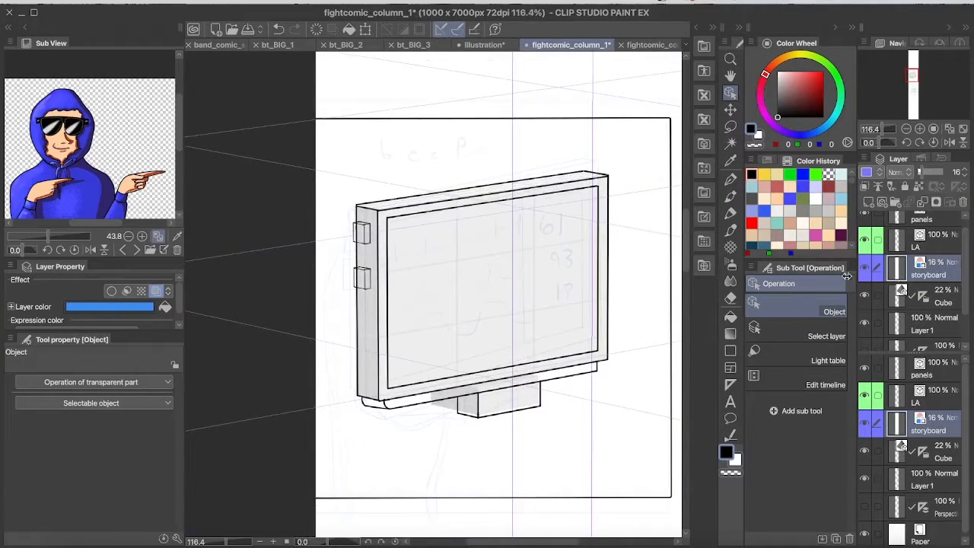
scroll(350, 237, up, 4)
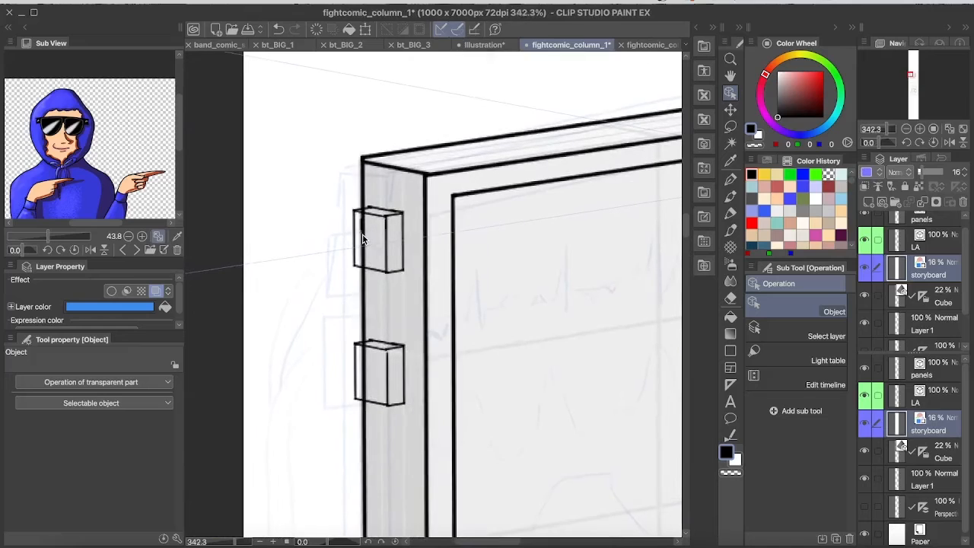
scroll(364, 237, down, 1)
Step: Add a layer mask to the LA layer and hide the monitor's edge line where it crosses the upper block
click(951, 247)
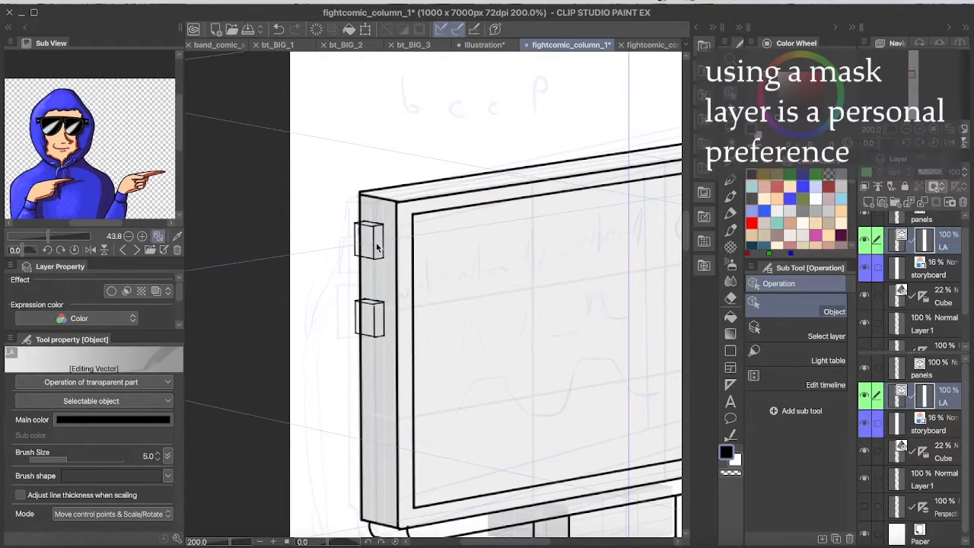
scroll(358, 242, up, 3)
scroll(356, 238, up, 4)
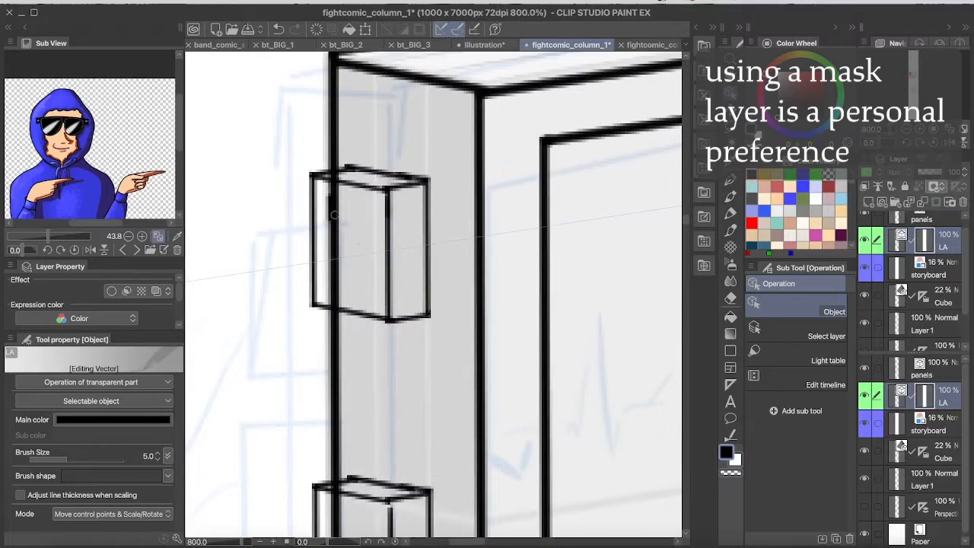
drag(331, 200, 335, 288)
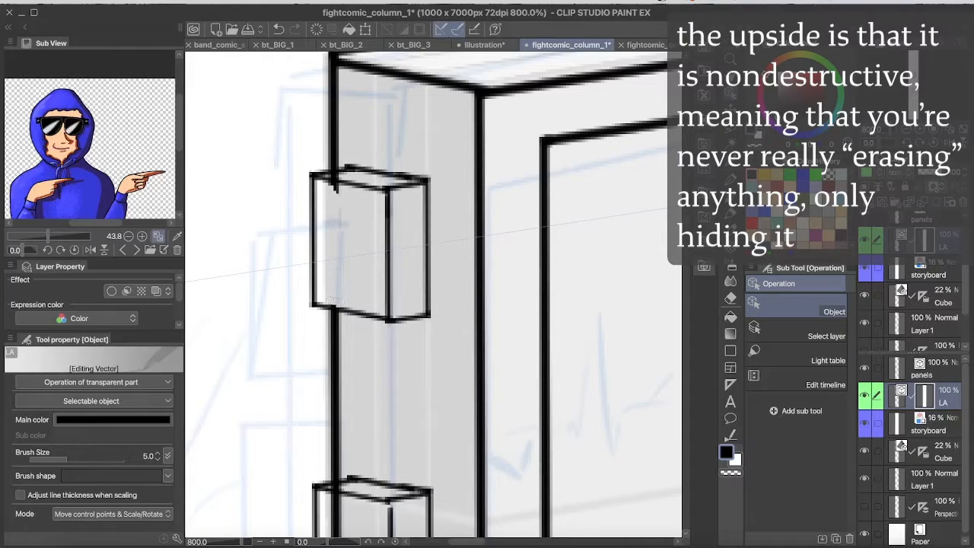
drag(341, 200, 332, 175)
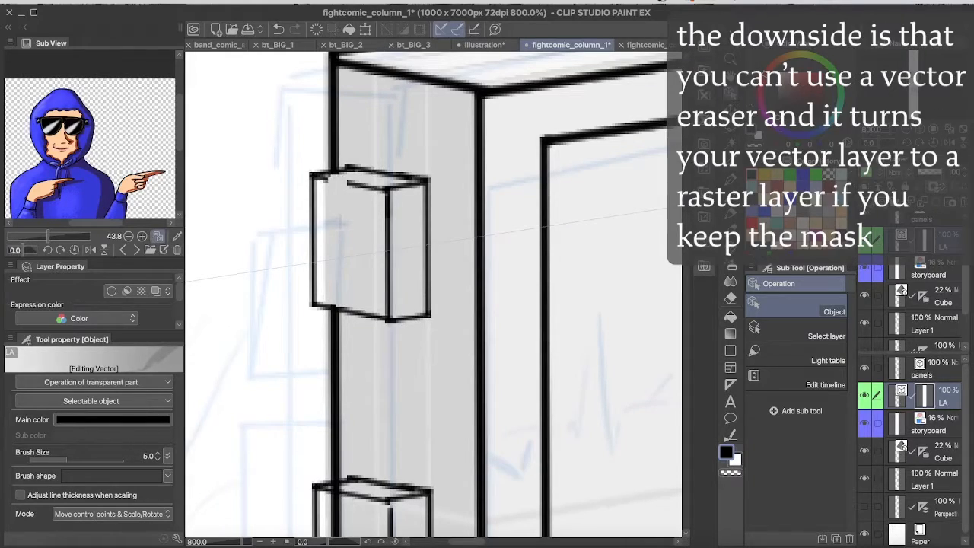
key(ctrl+z)
key(ctrl+z)
Step: Hide the monitor's edge line where it crosses the lower block using the LA layer mask, refining with a 0.7 Milli pen
scroll(461, 300, down, 5)
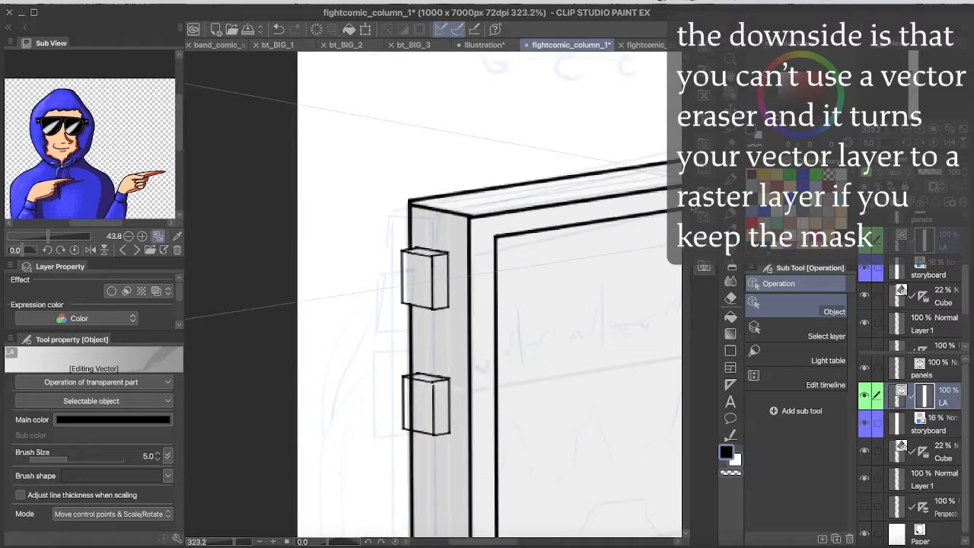
scroll(464, 300, up, 2)
scroll(382, 297, down, 1)
scroll(385, 298, up, 4)
drag(386, 285, 384, 392)
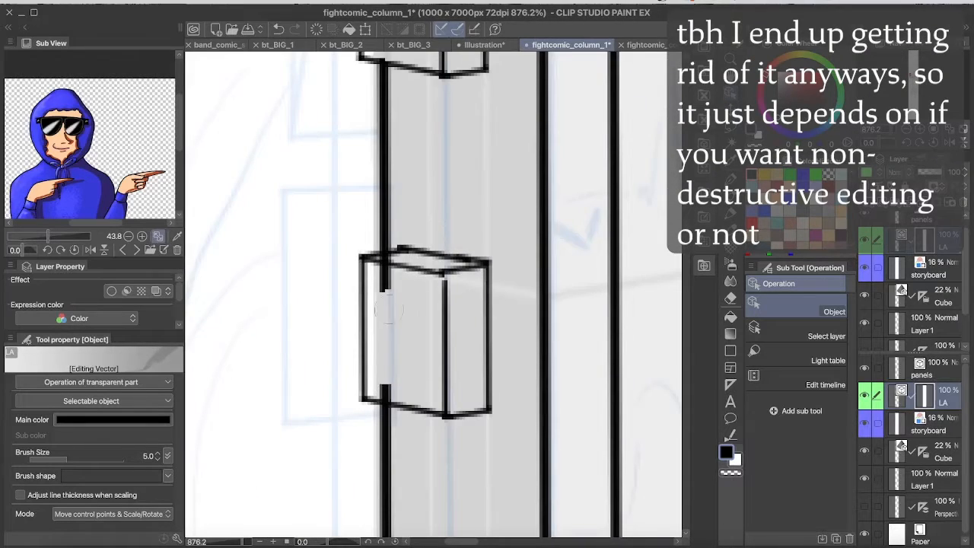
drag(386, 307, 386, 260)
scroll(386, 259, up, 4)
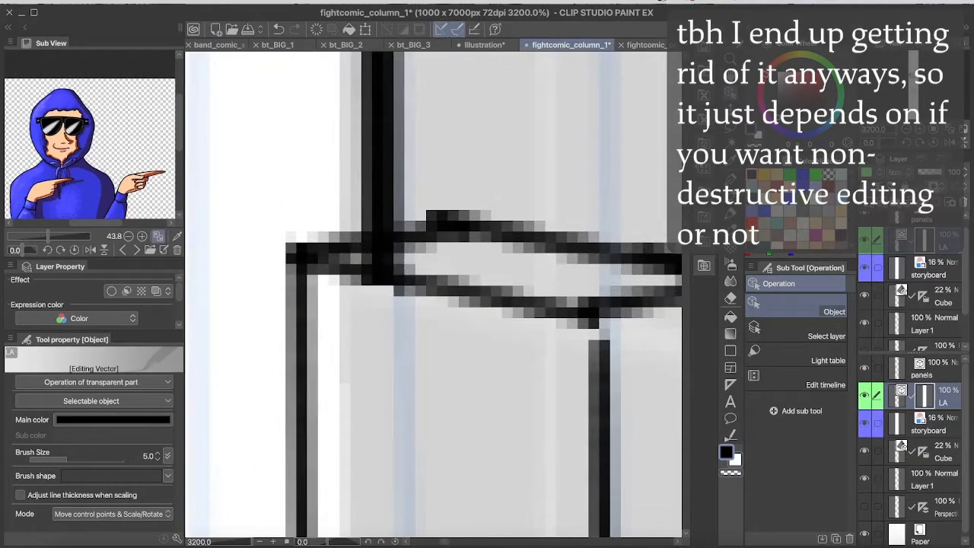
key(p)
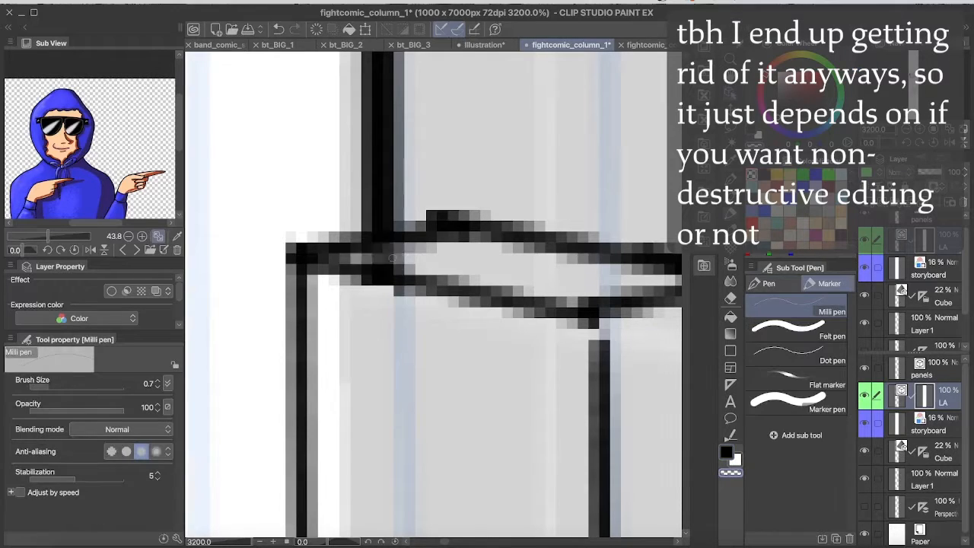
key(ctrl+0)
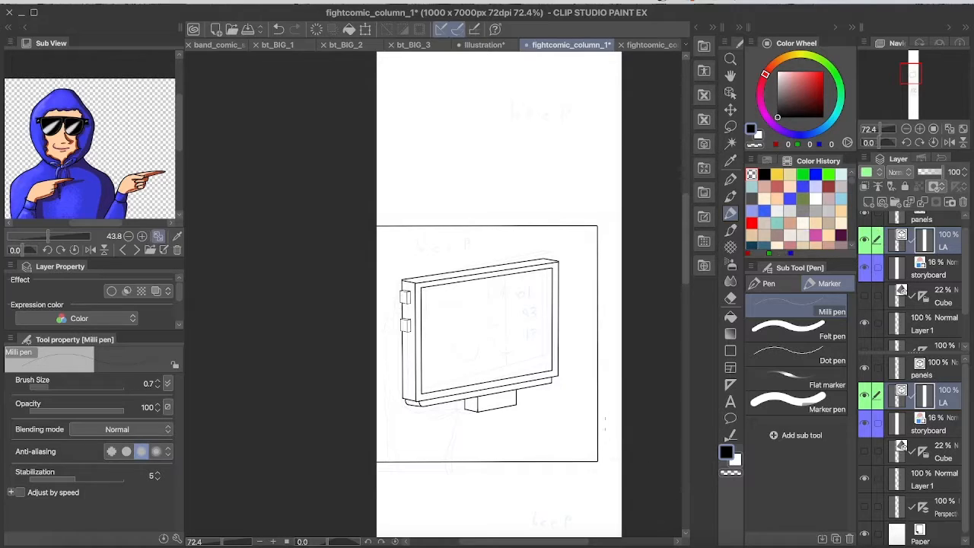
Step: Replace the straight right end of the ledge beneath the monitor with a rounded curve using the 5.0 Milli pen
scroll(561, 411, up, 4)
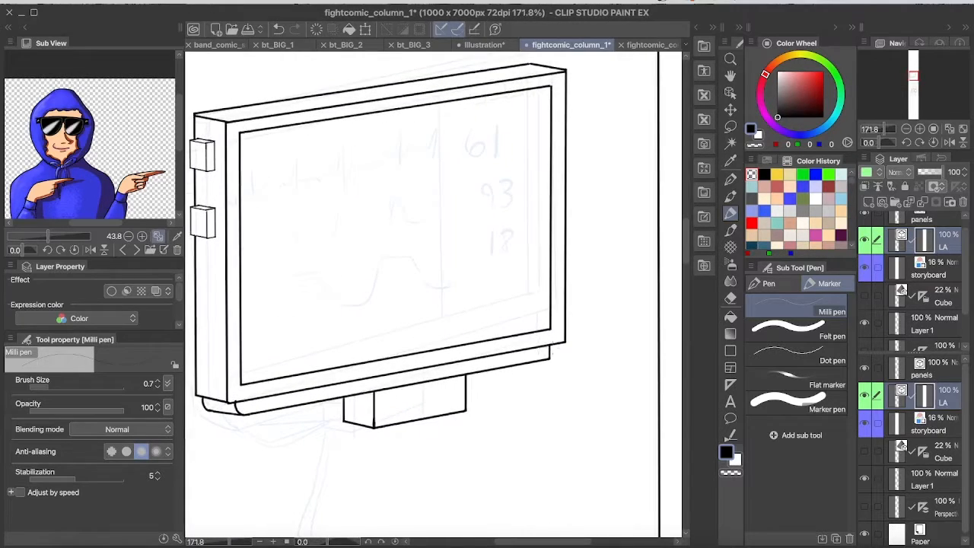
scroll(561, 353, up, 4)
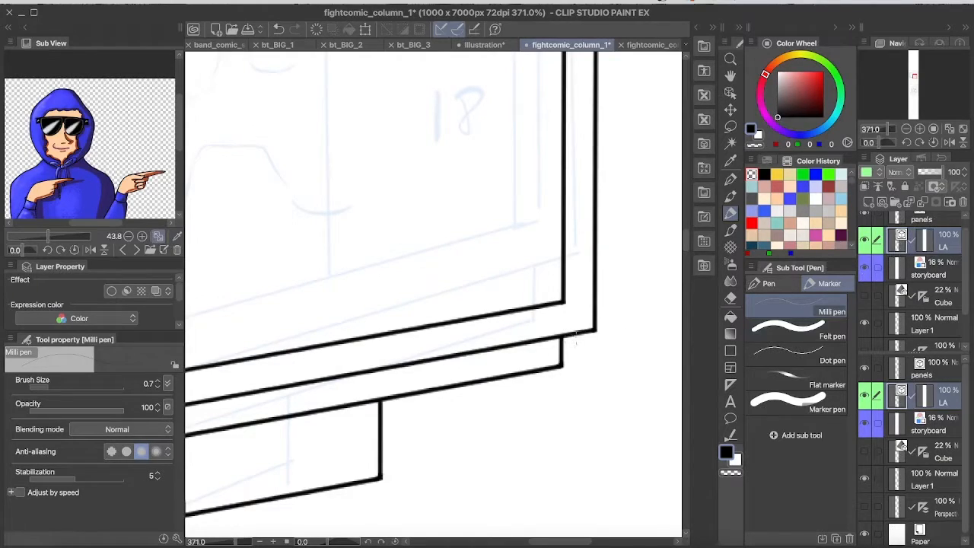
drag(567, 337, 555, 375)
key(super+z)
drag(572, 335, 557, 368)
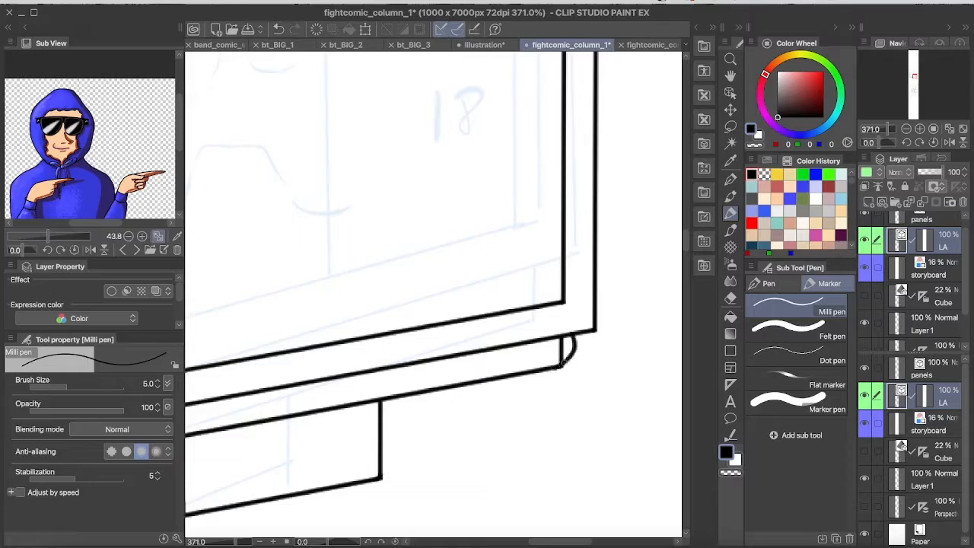
key(super+z)
drag(572, 333, 558, 368)
key(super+z)
drag(572, 334, 558, 368)
key(super+z)
drag(572, 335, 558, 368)
key(super+z)
drag(572, 335, 558, 368)
key(super+z)
mouse_move(572, 335)
mouse_down()
mouse_move(558, 368)
mouse_move(559, 356)
mouse_up()
key(super+z)
scroll(510, 384, down, 5)
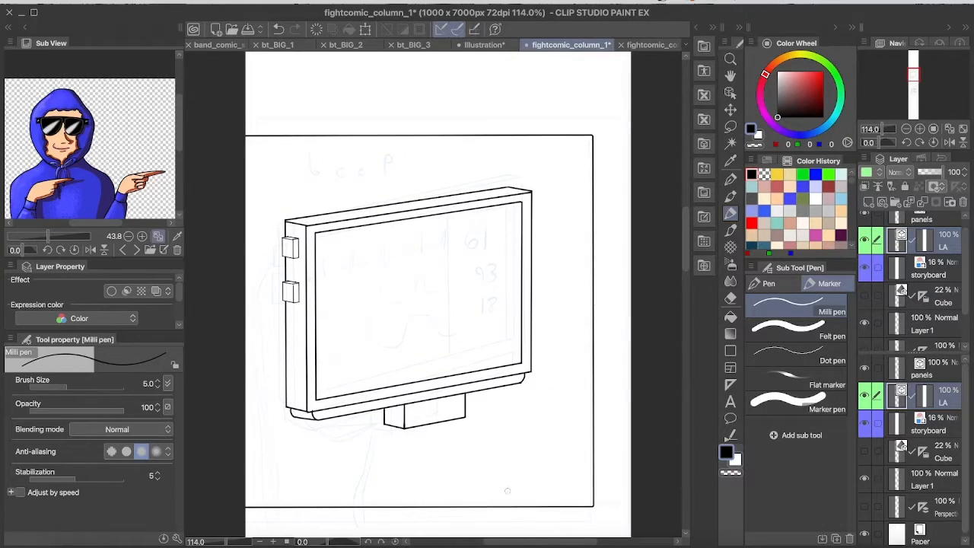
scroll(517, 389, up, 7)
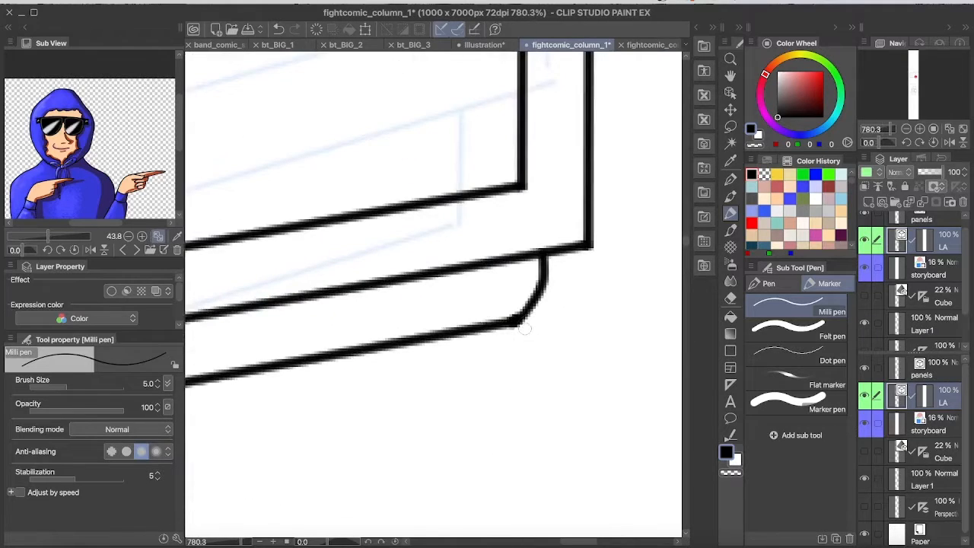
scroll(523, 330, down, 2)
scroll(523, 330, down, 8)
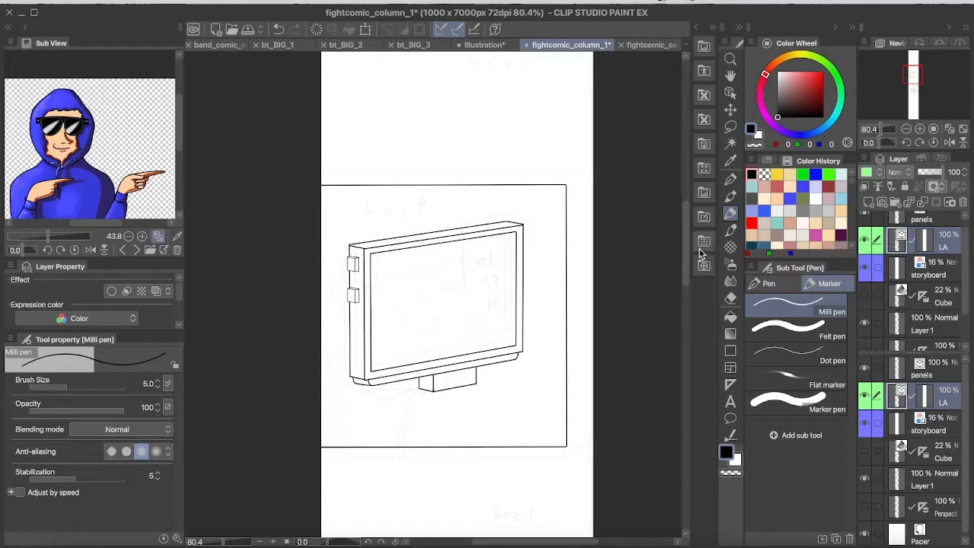
mouse_move(686, 246)
mouse_down()
mouse_move(688, 257)
mouse_move(685, 246)
mouse_up()
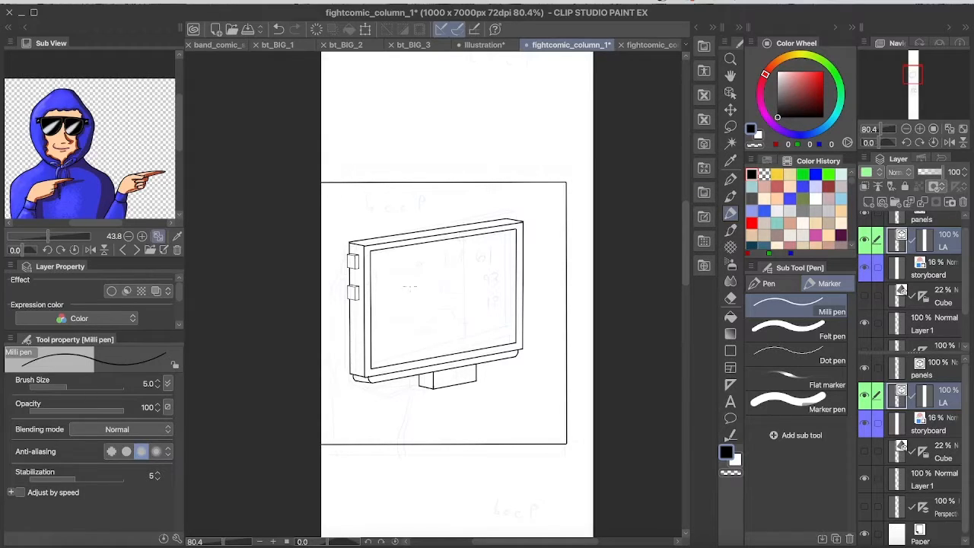
drag(396, 281, 436, 270)
key(ctrl+z)
drag(686, 240, 683, 255)
click(872, 529)
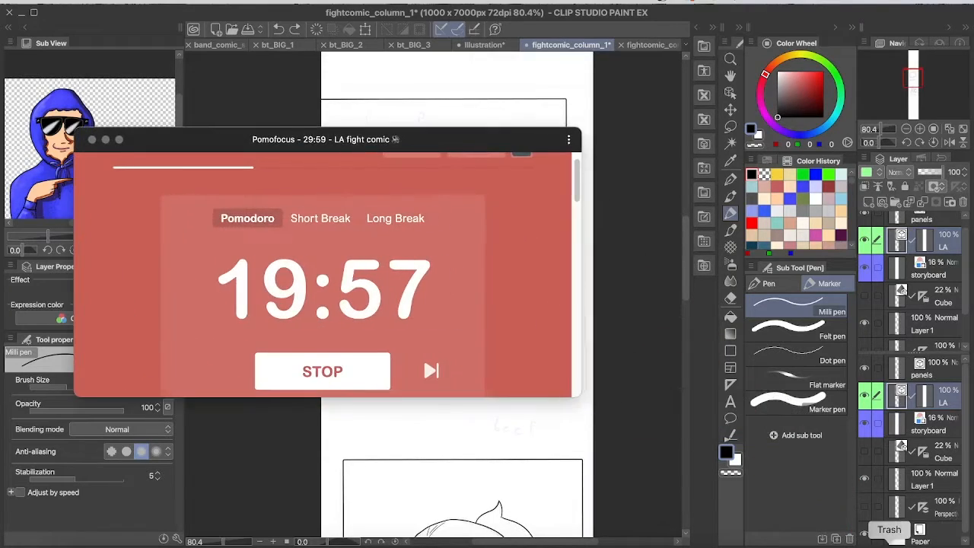
click(105, 140)
mouse_move(684, 231)
mouse_down()
mouse_move(685, 239)
mouse_move(685, 226)
mouse_up()
Step: Ink a curved cable line hanging from the monitor's underside, left of the base, with the Milli pen at size 3.0
drag(410, 320, 400, 376)
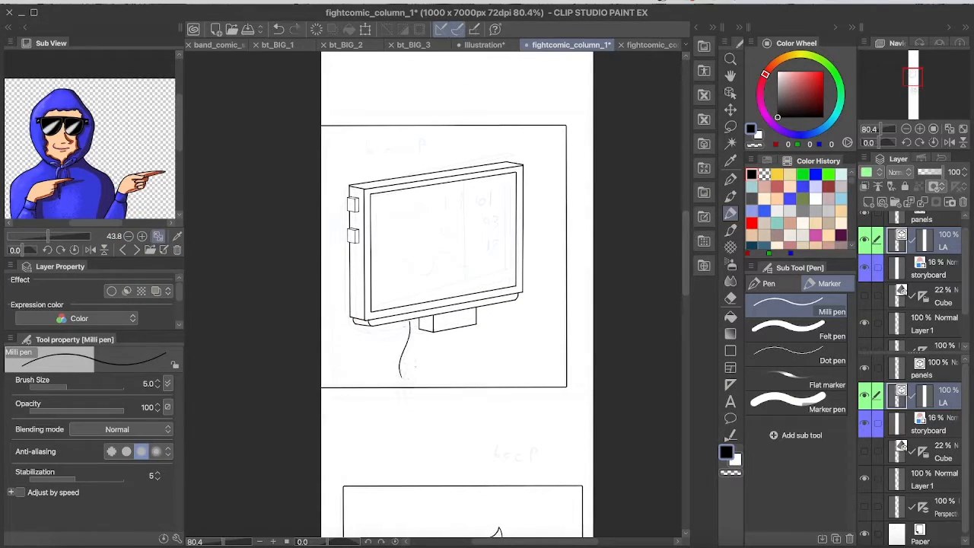
scroll(433, 326, up, 3)
key(ctrl+z)
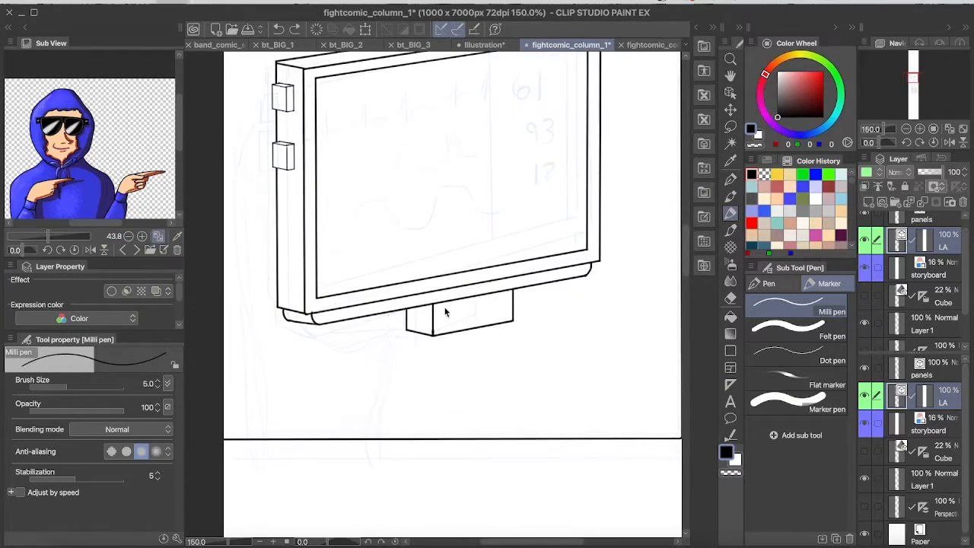
key([)
key([)
drag(386, 312, 366, 447)
Step: Duplicate the hanging cable line and place the copy just beside it as the cable's second edge
key(o)
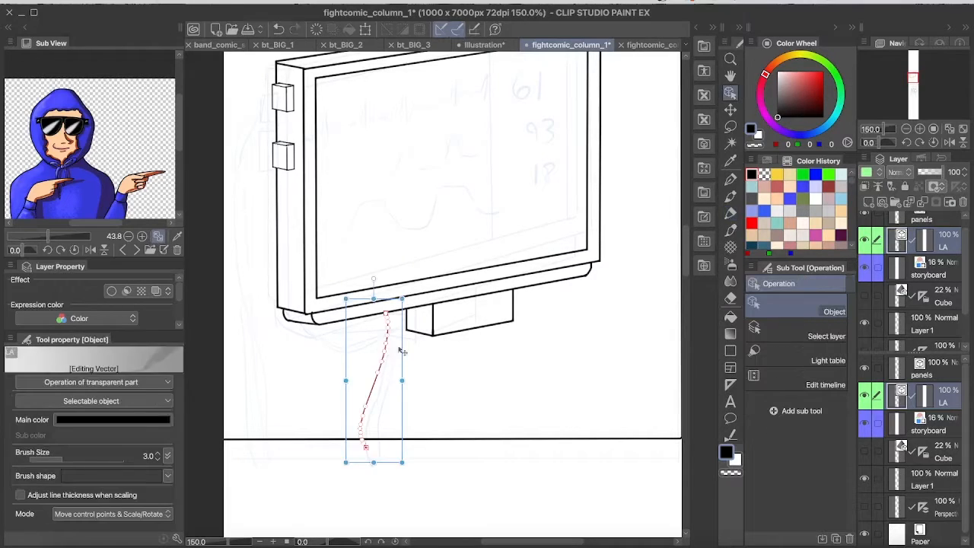
click(398, 373)
click(378, 374)
drag(397, 368, 403, 363)
click(446, 351)
Step: Try to draw several wire strands freehand from the upper block's underside, curving down past the lower block
scroll(334, 357, down, 3)
scroll(287, 255, up, 4)
scroll(287, 262, down, 4)
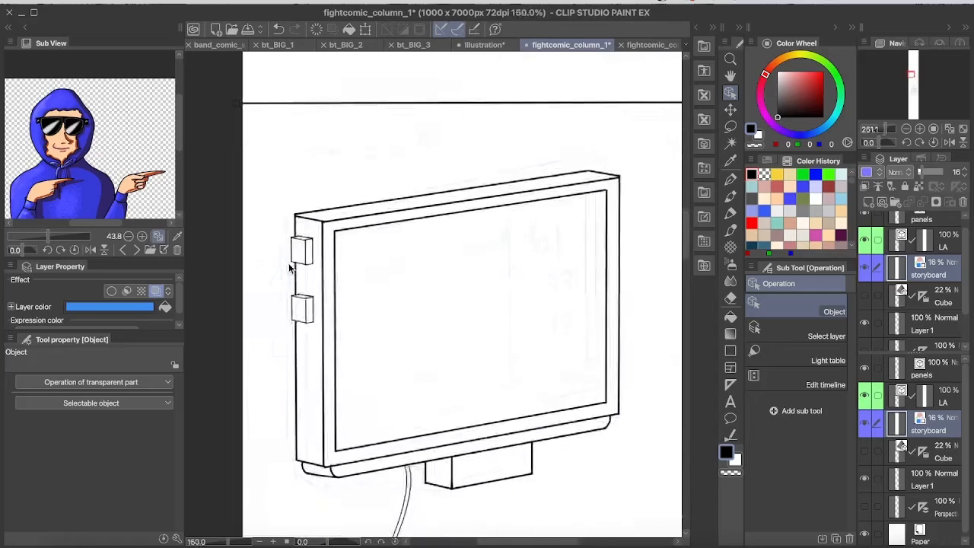
scroll(287, 263, up, 4)
scroll(283, 275, down, 4)
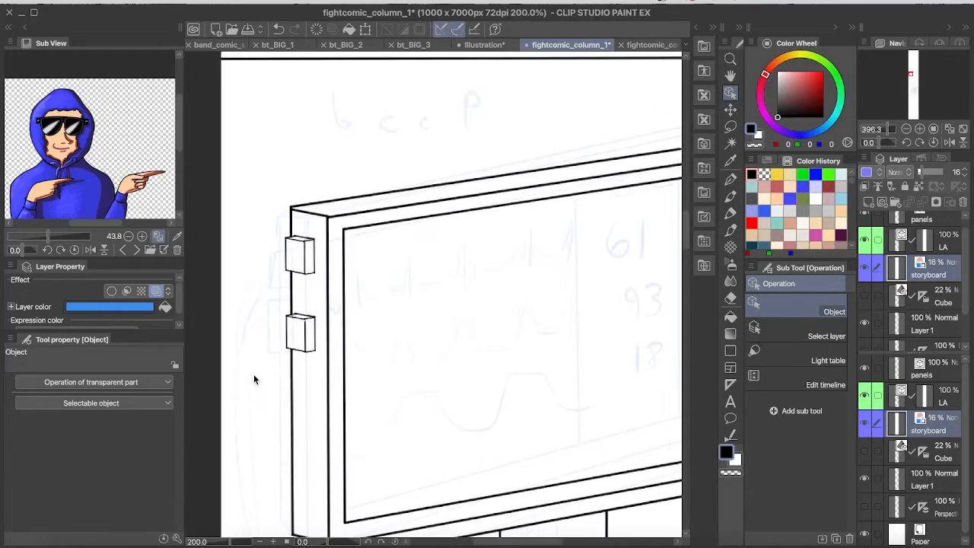
scroll(278, 312, up, 4)
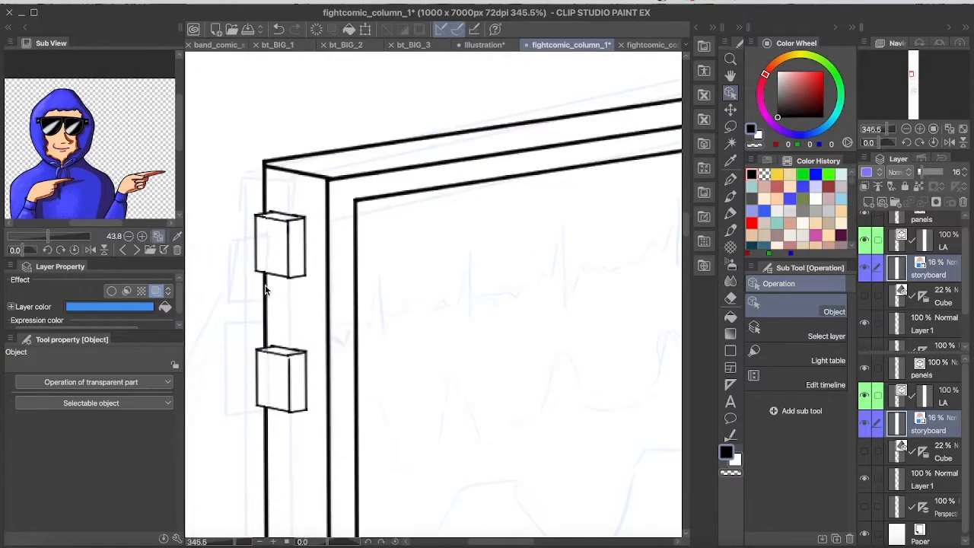
key(p)
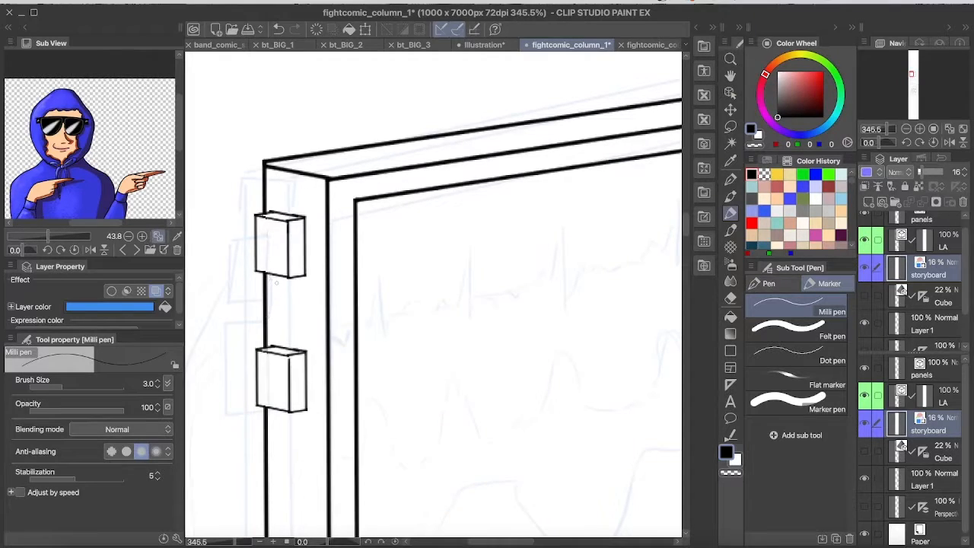
drag(271, 277, 218, 439)
drag(275, 304, 224, 455)
key(super+z)
mouse_move(275, 274)
mouse_down()
mouse_move(235, 373)
mouse_move(225, 462)
mouse_up()
drag(281, 277, 226, 471)
scroll(305, 426, down, 3)
scroll(297, 456, up, 3)
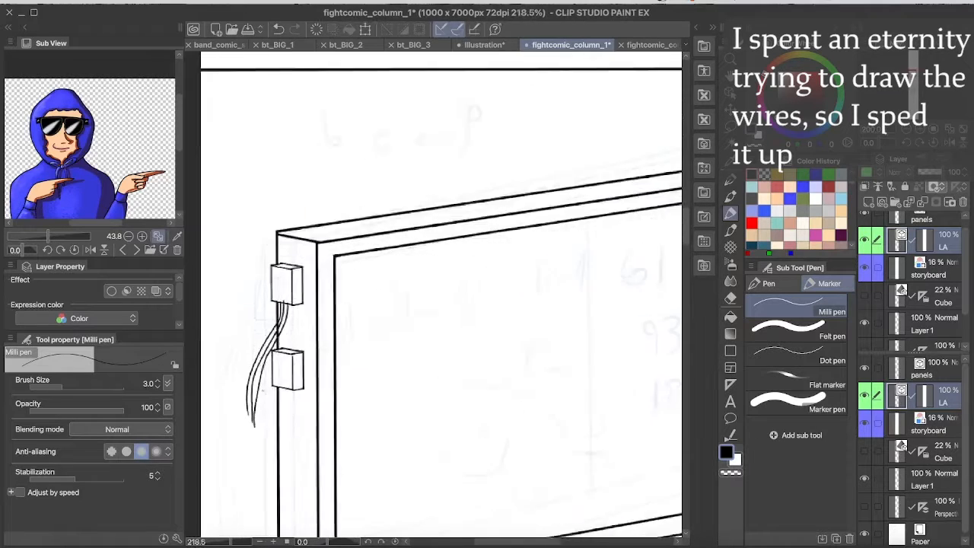
key(super+z)
key(super+z)
key(super+shift+z)
key(super+z)
key(super+shift+z)
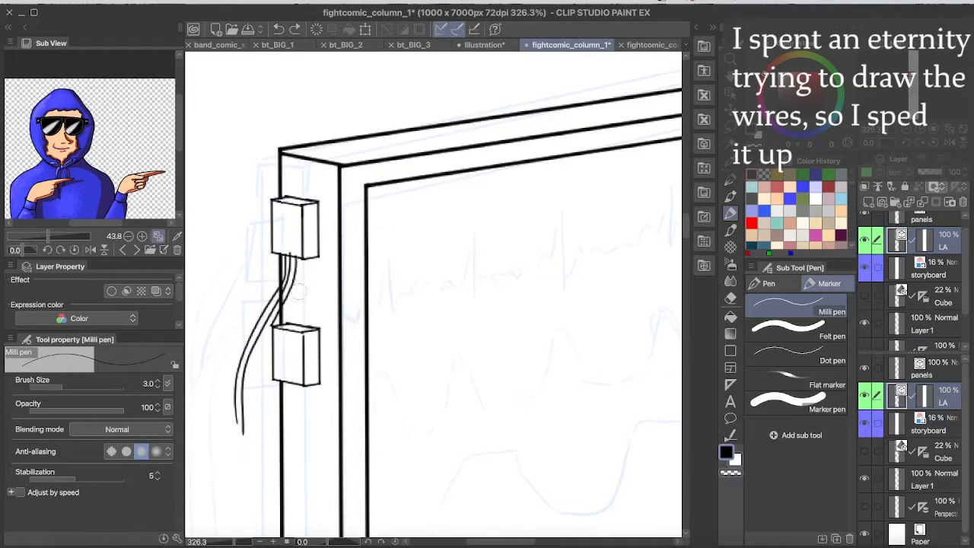
Step: Ink one curved wire strand from the upper block's underside on the LA layer and place two copies side by side to its right
mouse_move(288, 273)
mouse_down()
mouse_move(298, 283)
mouse_move(271, 318)
mouse_move(236, 423)
mouse_up()
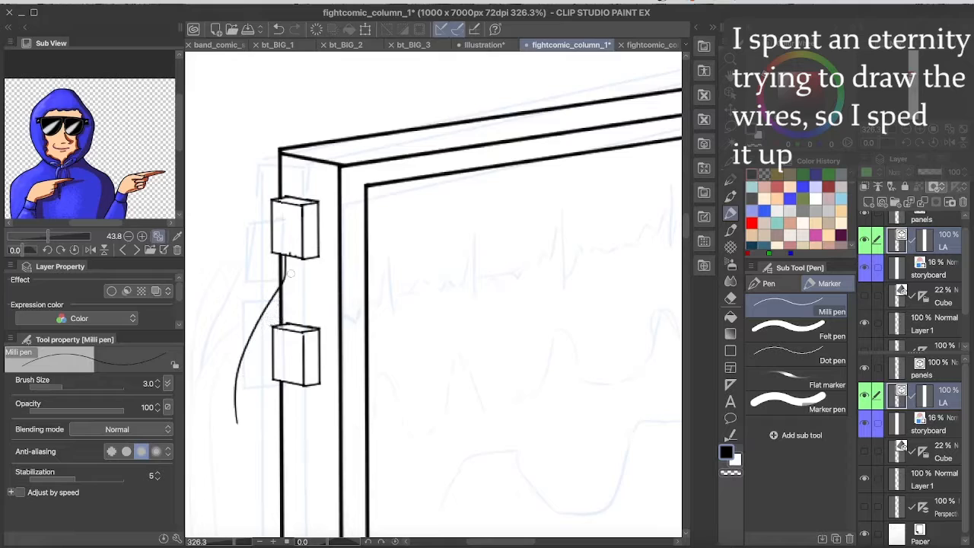
key(o)
click(271, 311)
key(super+v)
drag(305, 294, 315, 280)
key(super+v)
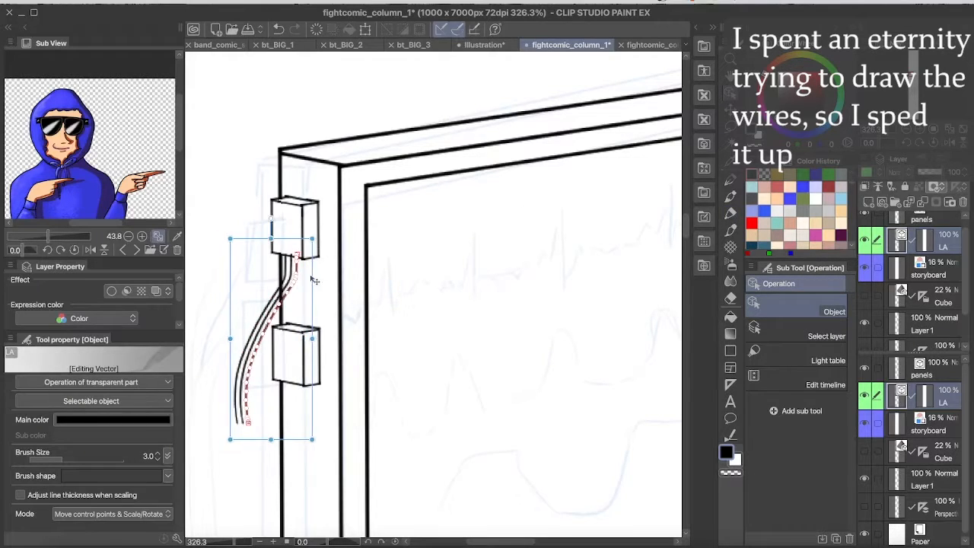
Step: Try to extend the leftmost wire strand freehand down past the lower block, testing different curves
scroll(315, 280, down, 6)
click(932, 268)
click(940, 240)
scroll(351, 388, up, 8)
click(263, 320)
key(p)
drag(259, 323, 217, 500)
scroll(243, 183, down, 4)
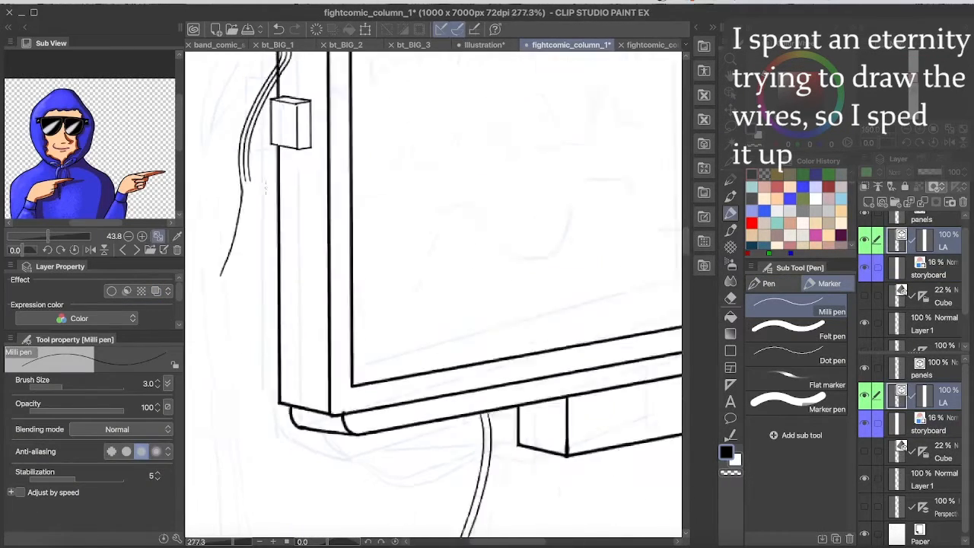
scroll(253, 193, up, 1)
key(super+z)
drag(240, 183, 255, 536)
scroll(310, 321, down, 6)
key(super+z)
scroll(295, 293, up, 6)
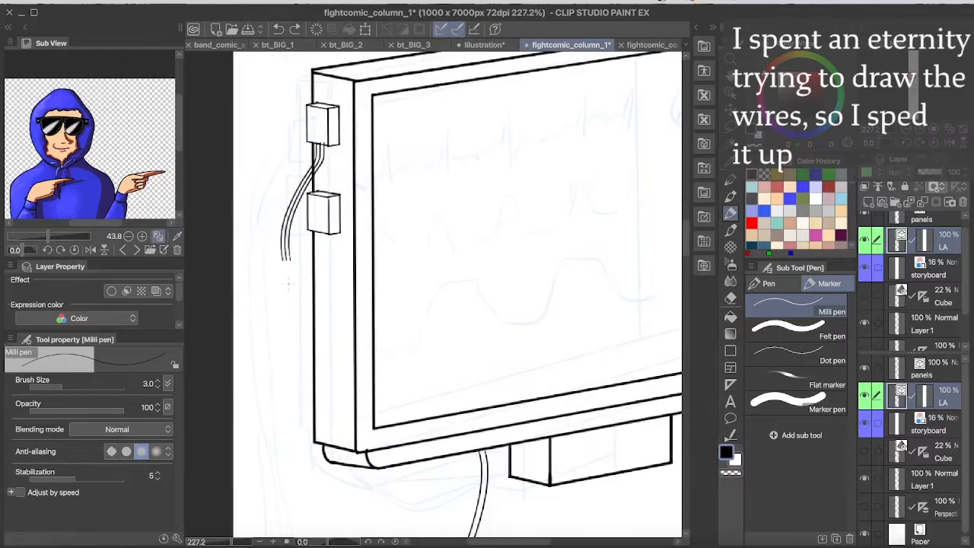
Step: Draw a long wire extension down from the leftmost strand and try rotating it to match the strand's end
drag(342, 232, 290, 535)
scroll(380, 426, down, 3)
key(o)
click(355, 374)
scroll(360, 387, up, 6)
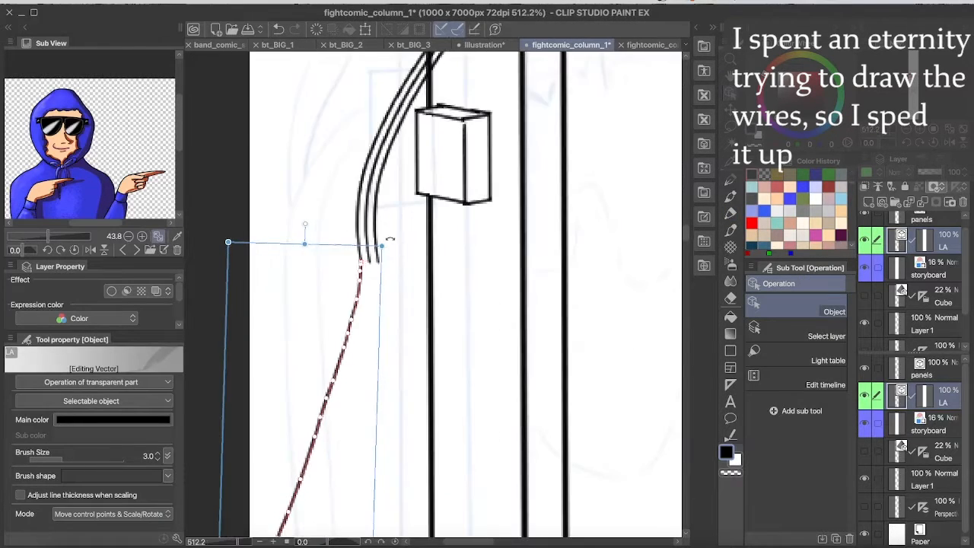
scroll(388, 310, down, 8)
key(super+z)
Step: Reposition the long wire extension near the canvas's left edge, compare it with the whole panel, and delete it
scroll(365, 419, up, 3)
click(364, 352)
drag(345, 444, 337, 424)
scroll(369, 408, up, 5)
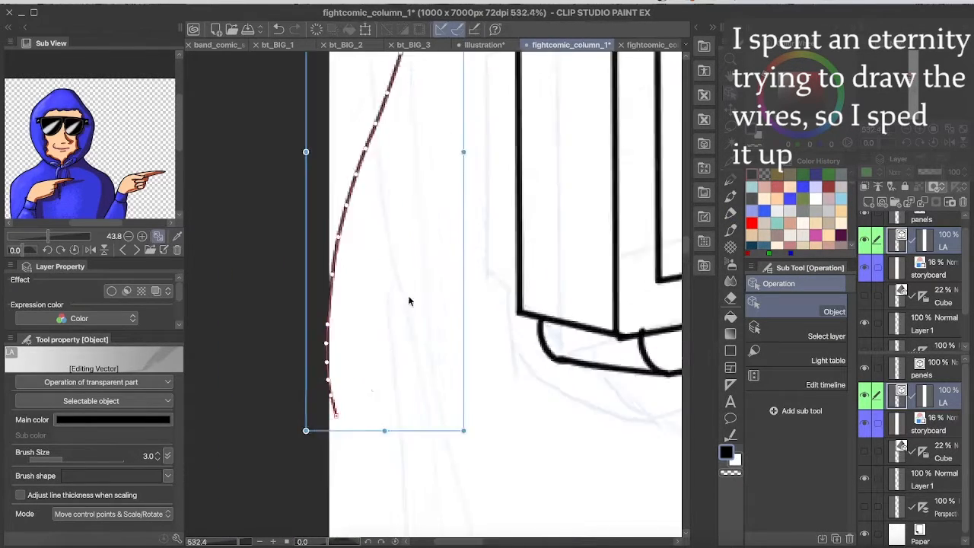
scroll(408, 300, down, 6)
scroll(407, 160, up, 4)
drag(457, 393, 461, 393)
drag(686, 244, 695, 254)
scroll(478, 449, down, 4)
click(507, 413)
scroll(506, 456, up, 2)
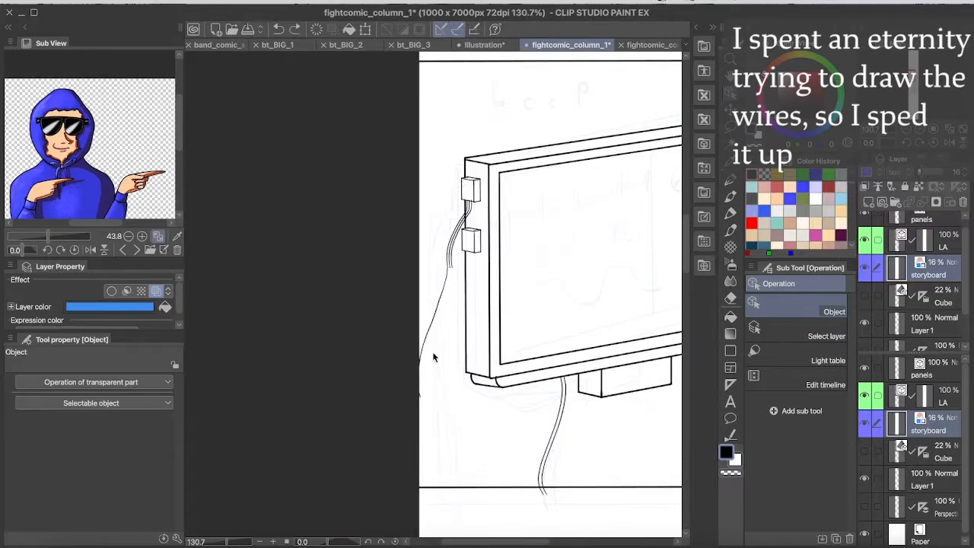
click(435, 357)
key(Delete)
Step: Try to redraw the wire extension so it hangs more vertically from the leftmost strand
key(p)
scroll(516, 280, up, 4)
scroll(423, 389, down, 4)
drag(389, 336, 400, 537)
scroll(477, 450, down, 4)
key(super+z)
scroll(377, 431, up, 4)
drag(503, 356, 504, 456)
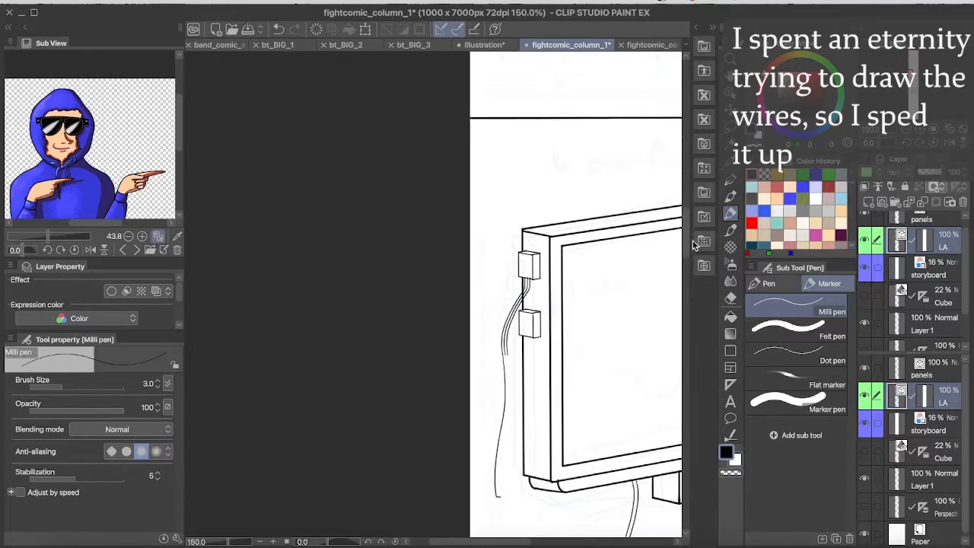
key(super+z)
Step: Ink the leftmost strand's extension down to the panel's bottom border and adjust its lower end with the Object tool
scroll(538, 411, up, 1)
drag(493, 271, 490, 545)
key(o)
scroll(578, 277, up, 2)
click(461, 320)
scroll(472, 327, down, 5)
drag(456, 305, 452, 367)
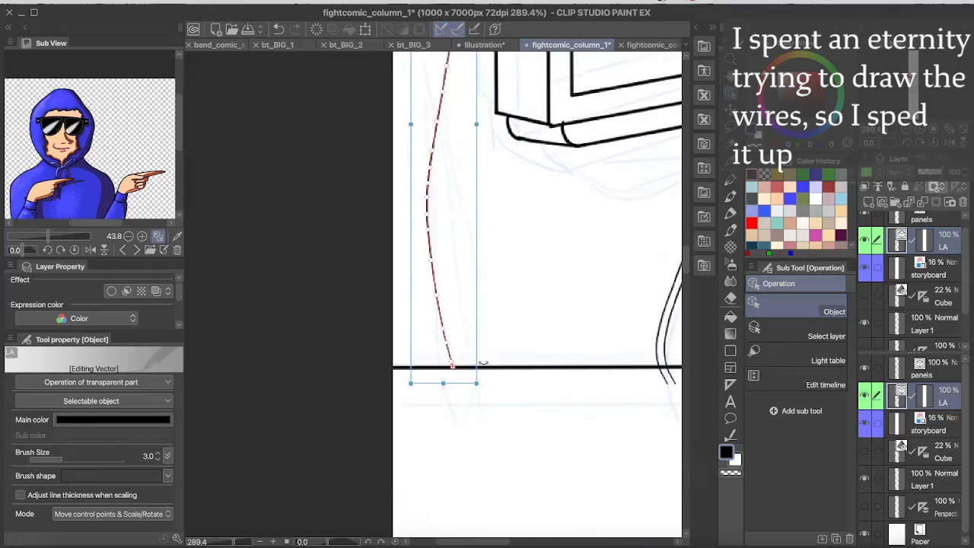
Step: Duplicate the wire extension and line the copy up with the neighbouring strand, down to the panel's bottom border
click(585, 422)
scroll(553, 252, up, 6)
click(498, 232)
drag(509, 213, 531, 216)
key(super+z)
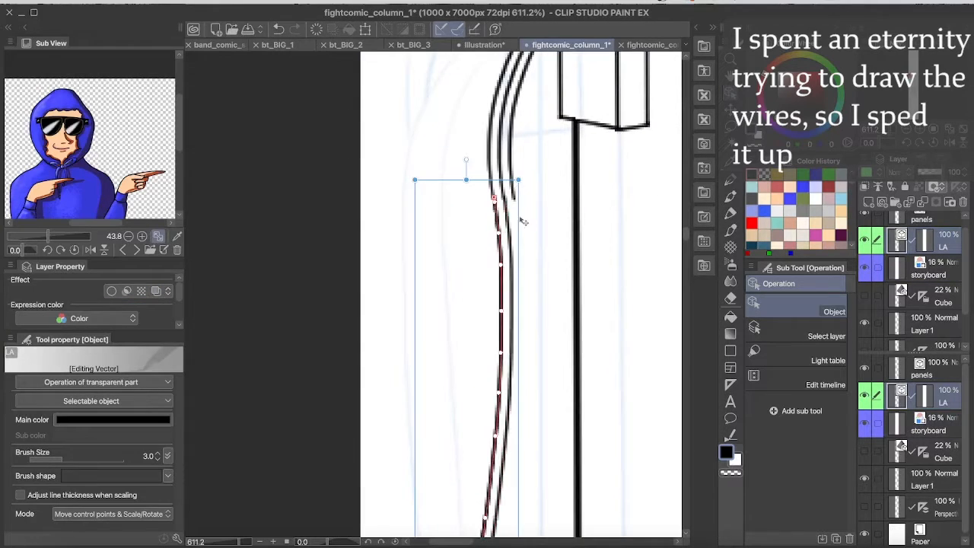
scroll(583, 386, down, 6)
click(583, 386)
drag(500, 541, 553, 536)
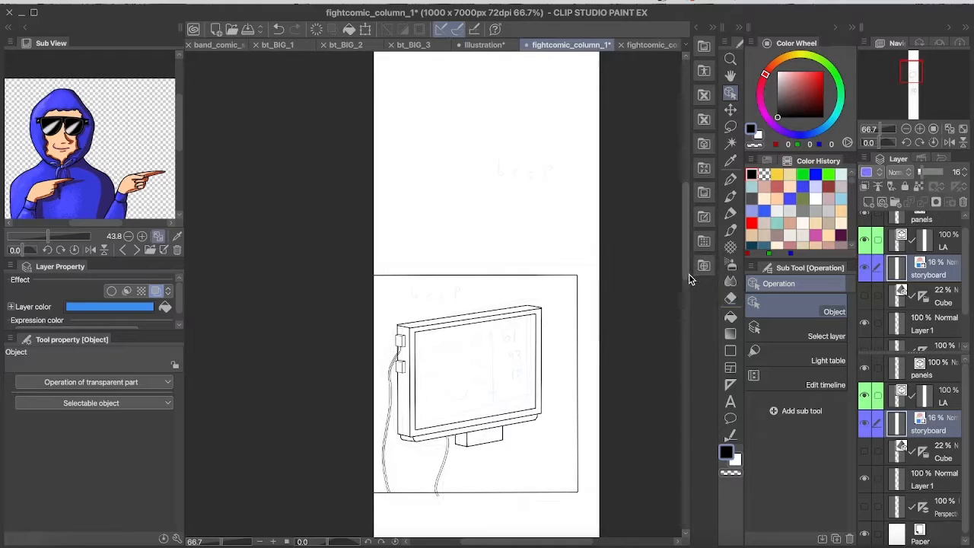
scroll(685, 270, down, 5)
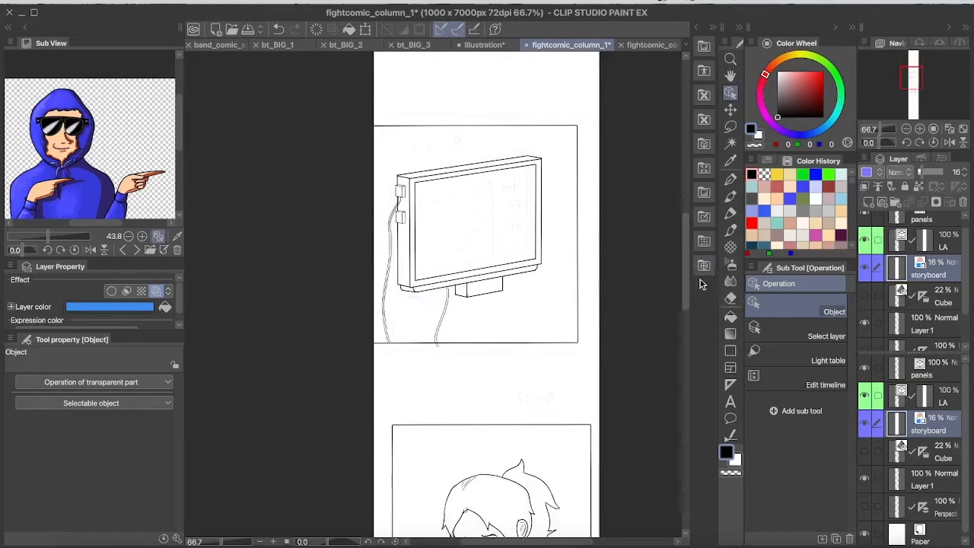
scroll(687, 277, down, 2)
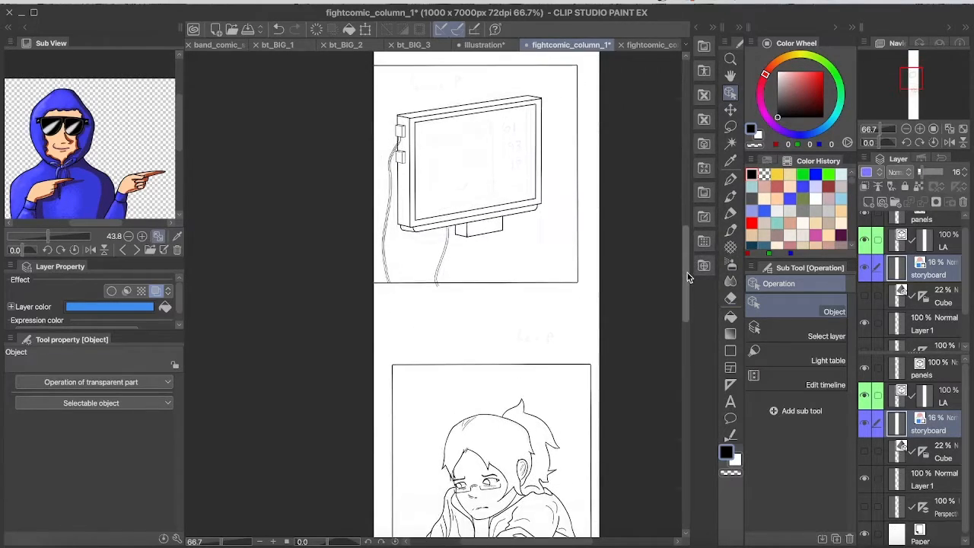
Step: Review the inked monitor and character panels, toggling the LA layer's visibility to compare the line art with the sketch
scroll(687, 277, up, 3)
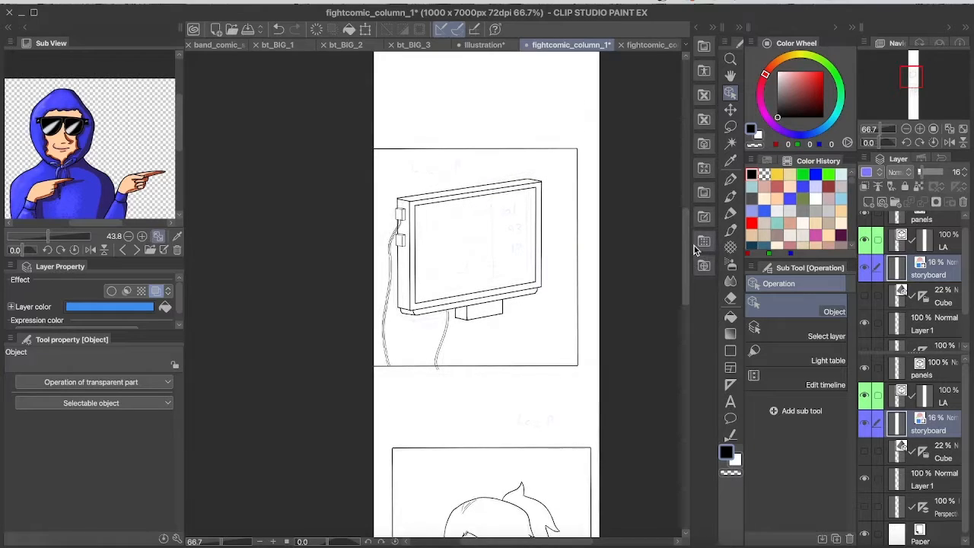
click(930, 241)
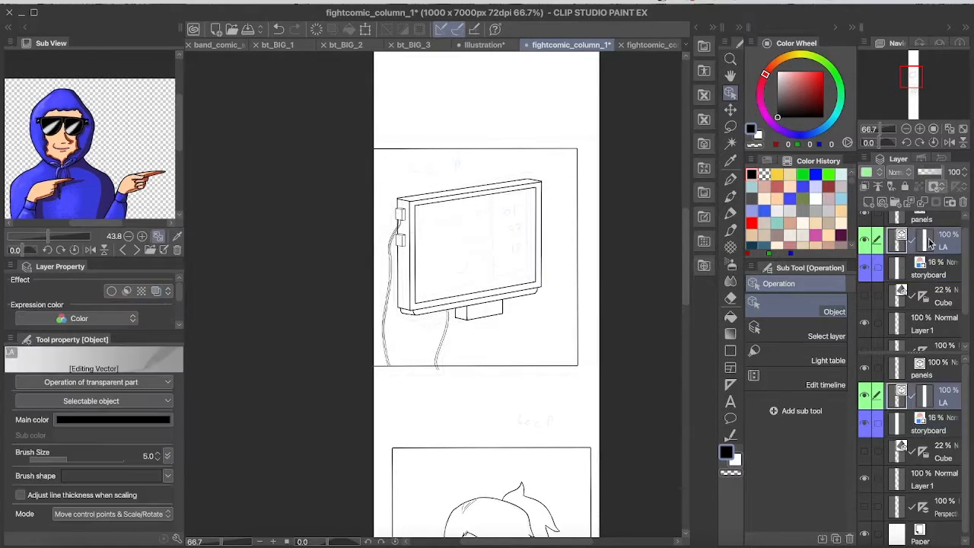
scroll(685, 278, down, 4)
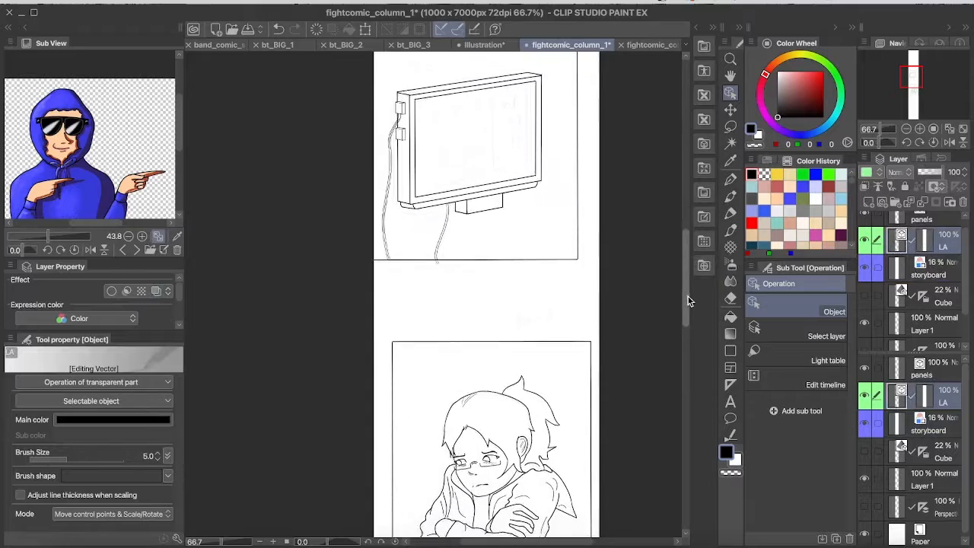
scroll(688, 297, up, 6)
scroll(690, 287, down, 4)
scroll(685, 278, up, 3)
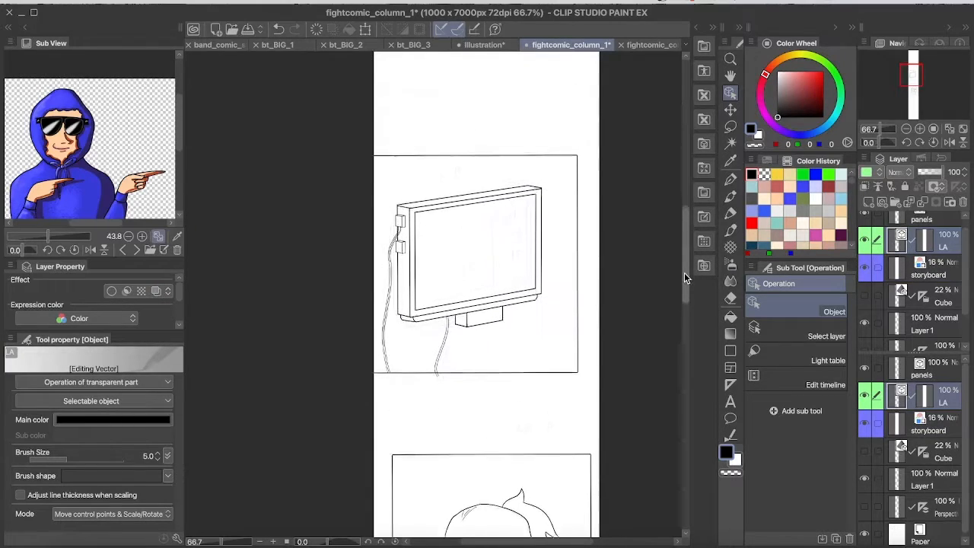
scroll(683, 270, up, 2)
scroll(685, 271, down, 7)
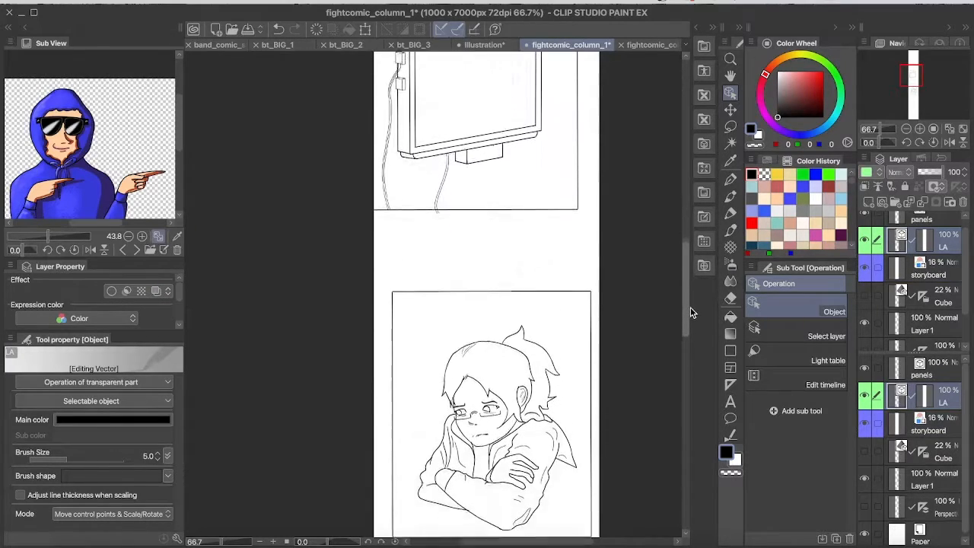
drag(690, 307, 684, 333)
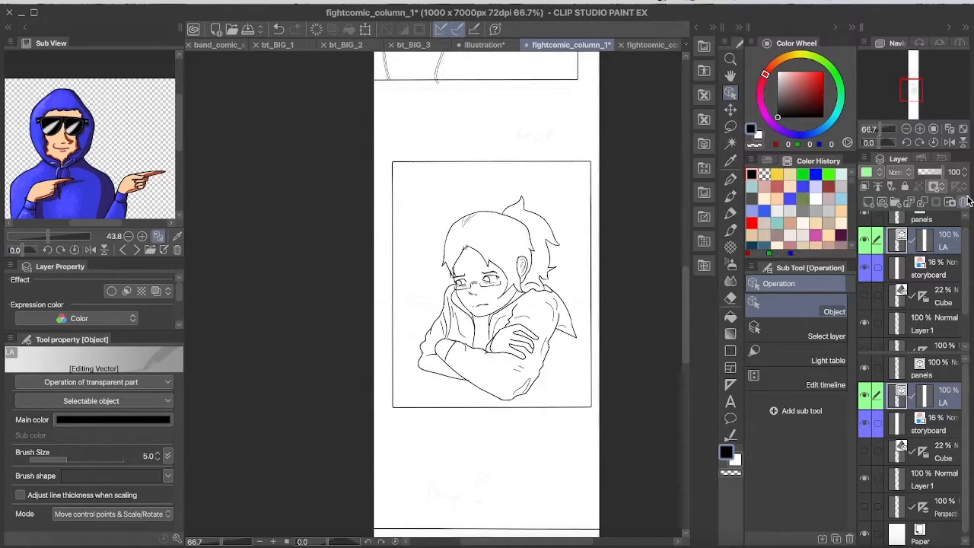
click(864, 240)
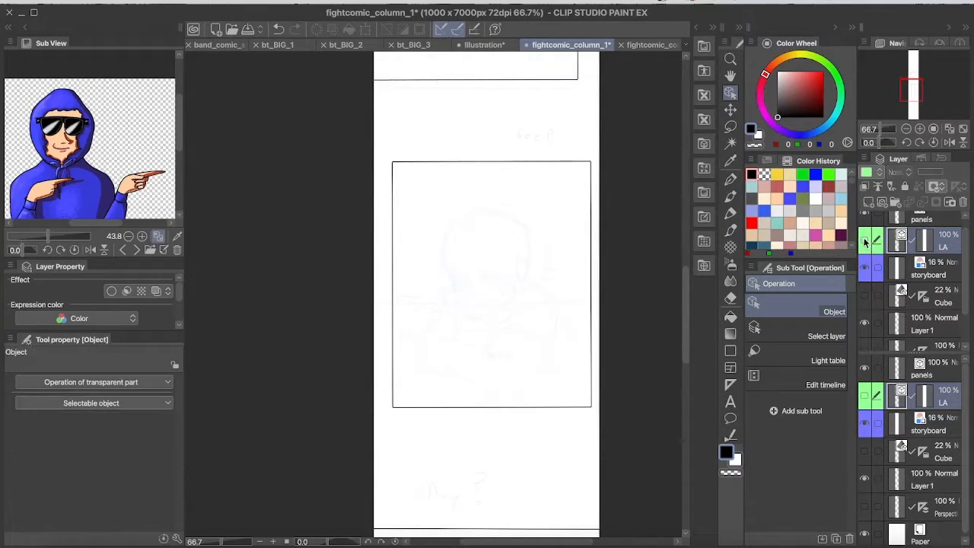
click(864, 240)
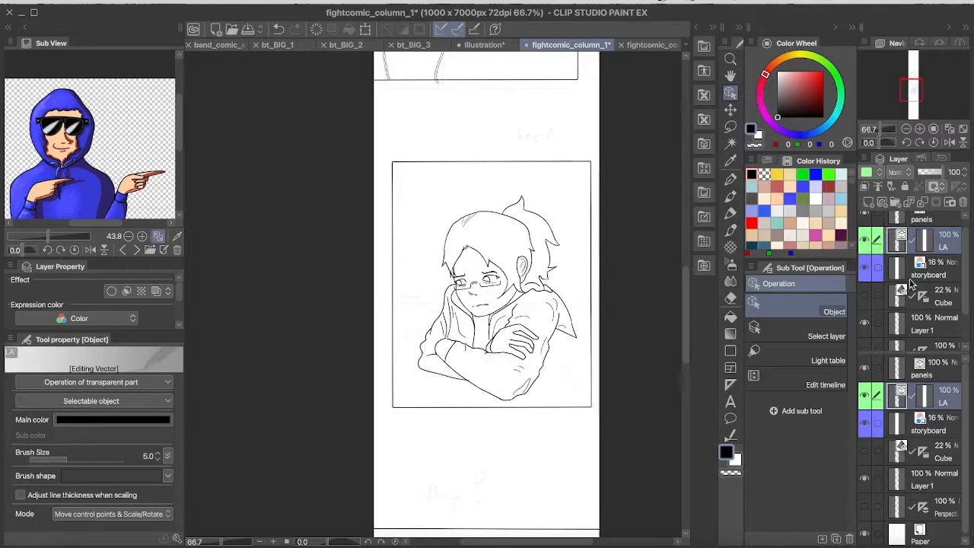
Step: Try adjusting the storyboard layer's opacity to change how strongly the sketch shows
click(929, 265)
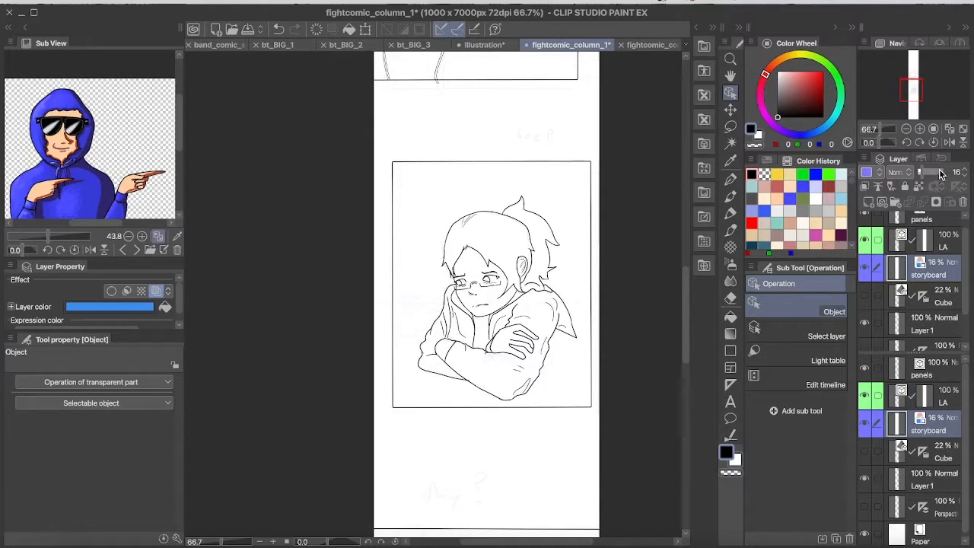
drag(932, 176, 922, 171)
click(919, 172)
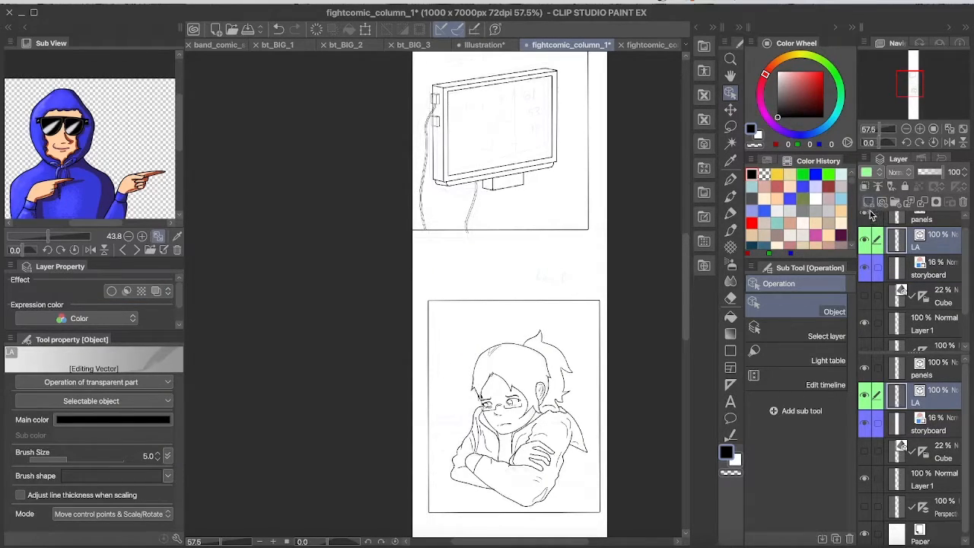
Step: Add a new vector layer above LA and name it LA bkg
click(868, 203)
double_click(929, 247)
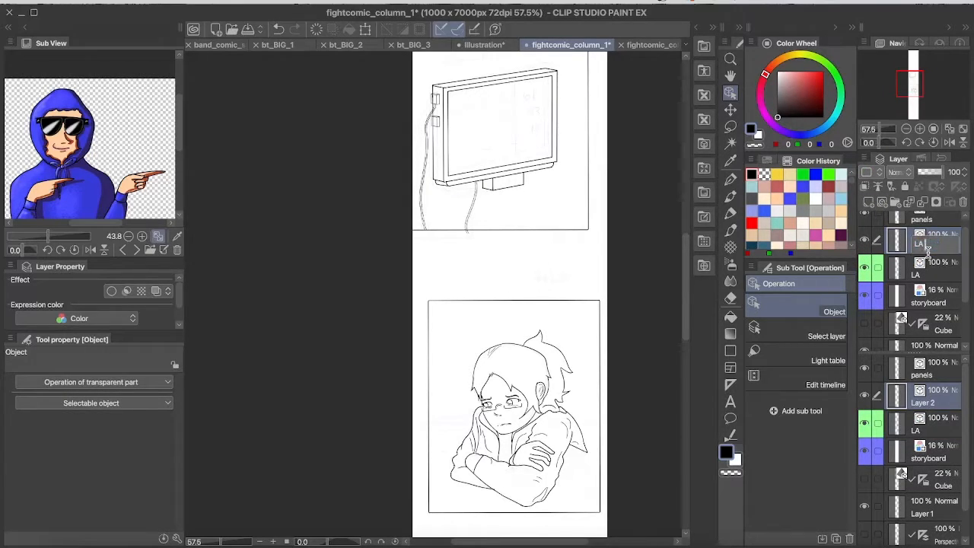
key(Return)
key(Return)
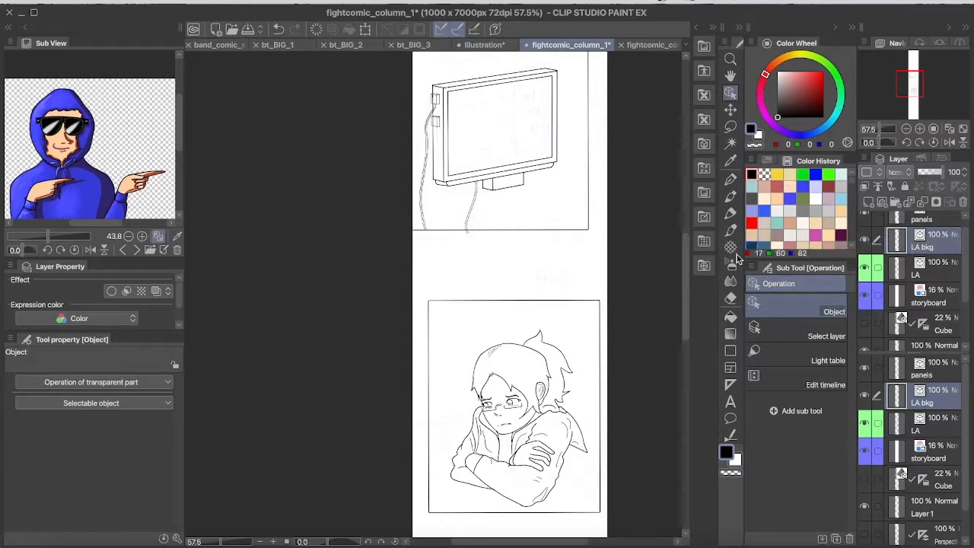
Step: Raise the storyboard layer's opacity to 41% so the sketch around the character is easier to trace
scroll(683, 288, down, 2)
scroll(682, 286, down, 5)
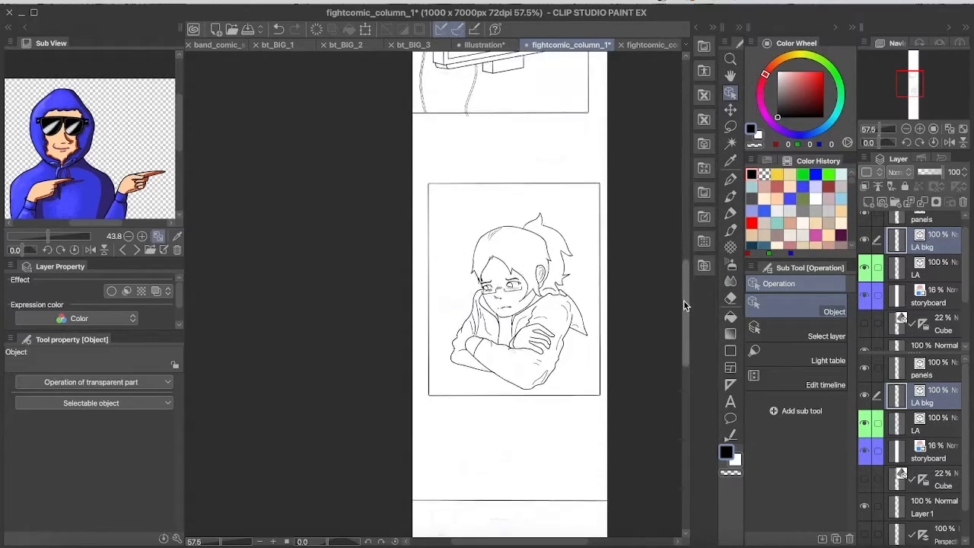
scroll(678, 320, up, 4)
scroll(680, 293, up, 2)
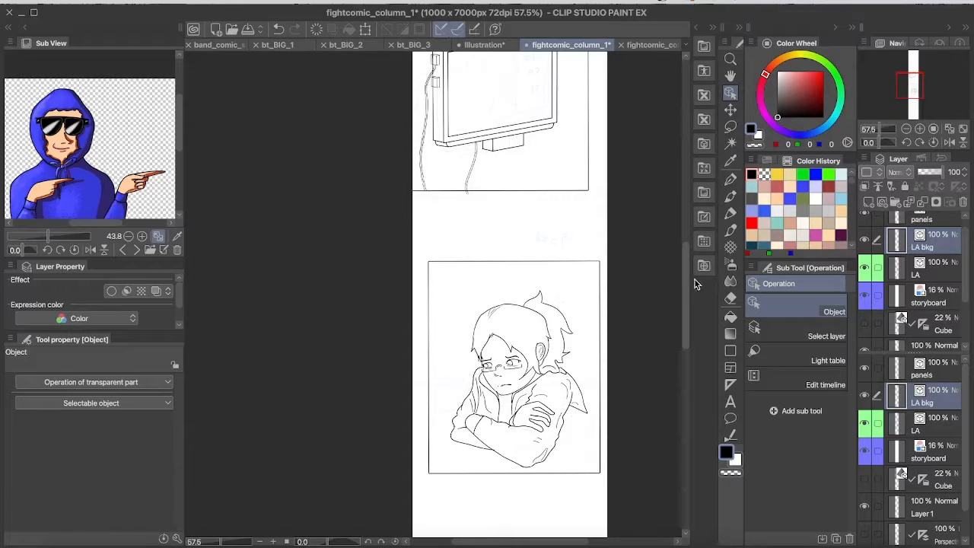
drag(684, 303, 683, 325)
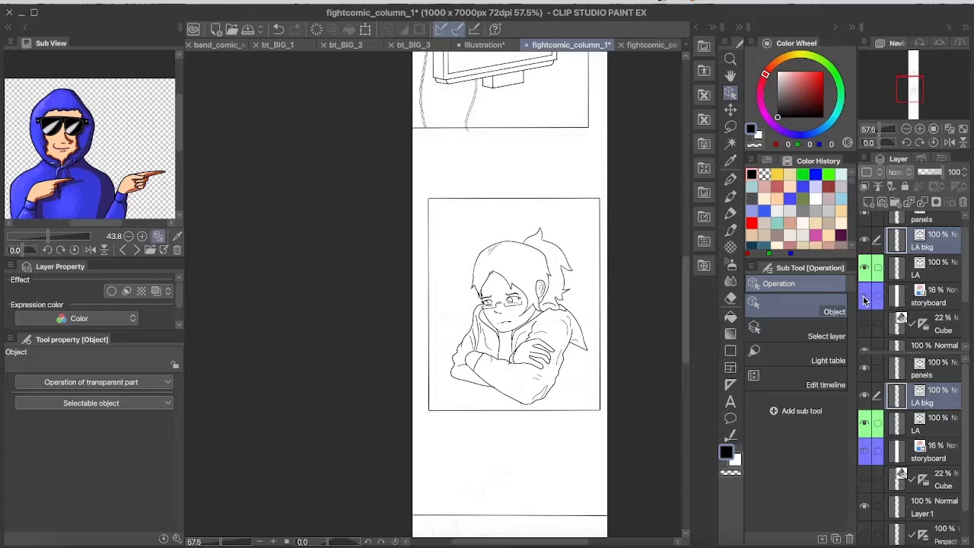
click(945, 290)
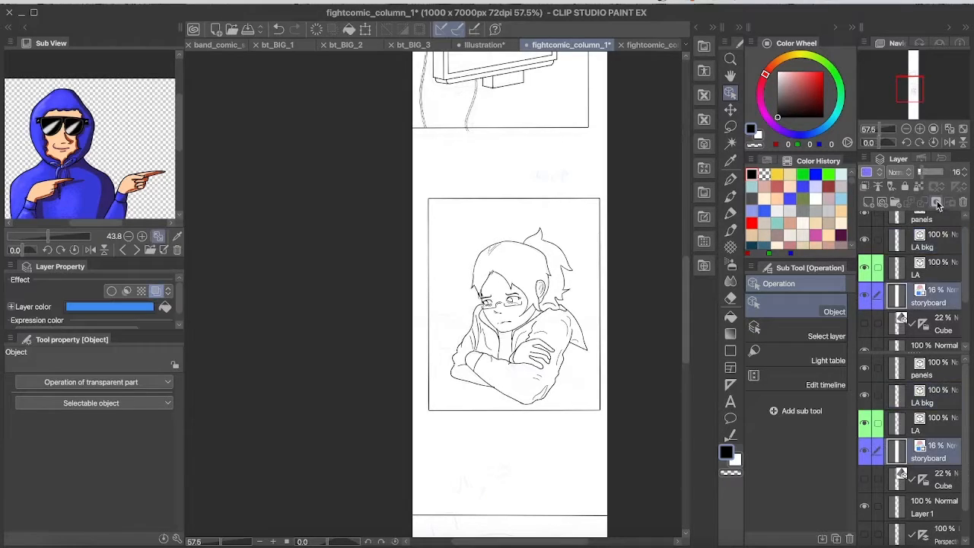
scroll(530, 319, up, 8)
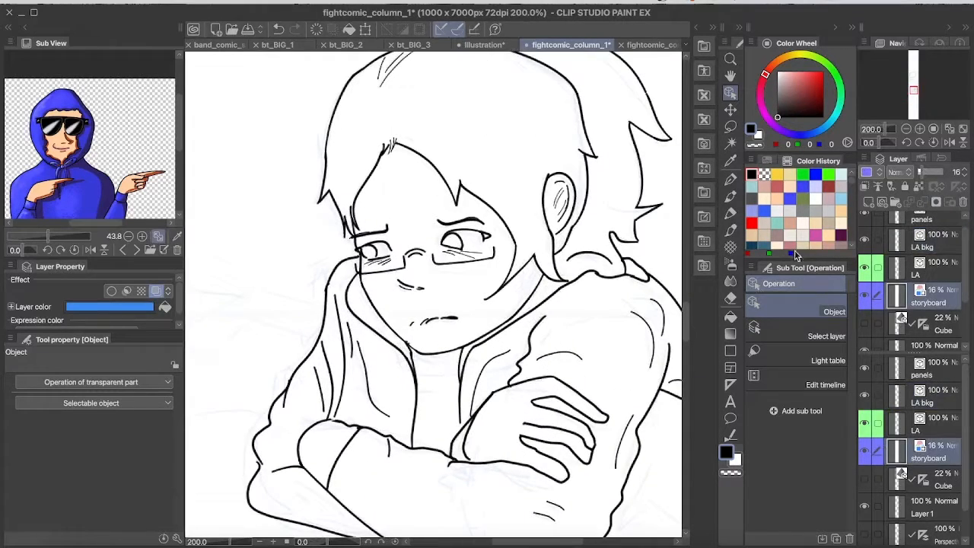
click(927, 173)
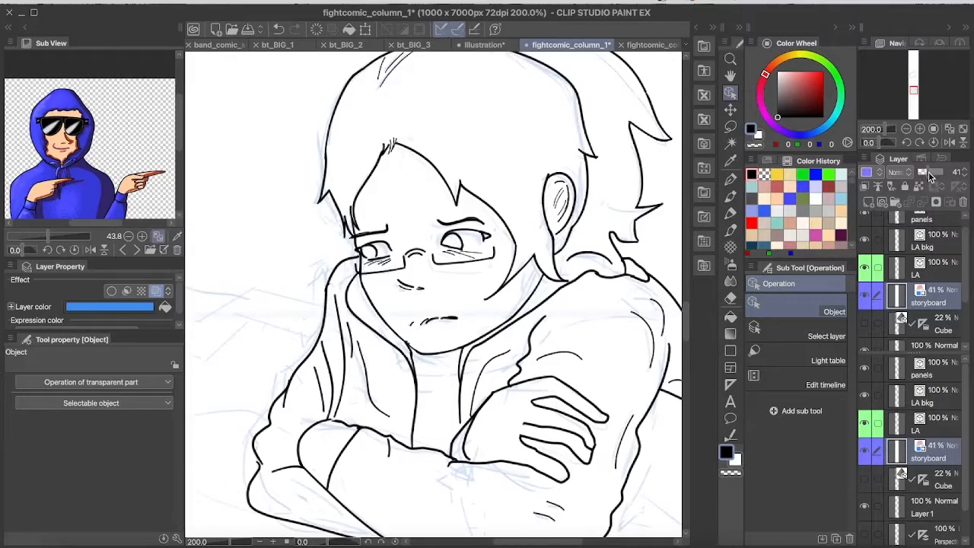
Step: On the LA bkg layer, ink the blanket's upper edge on both sides of the character with the Milli pen at size 5.0
click(935, 250)
scroll(492, 381, down, 3)
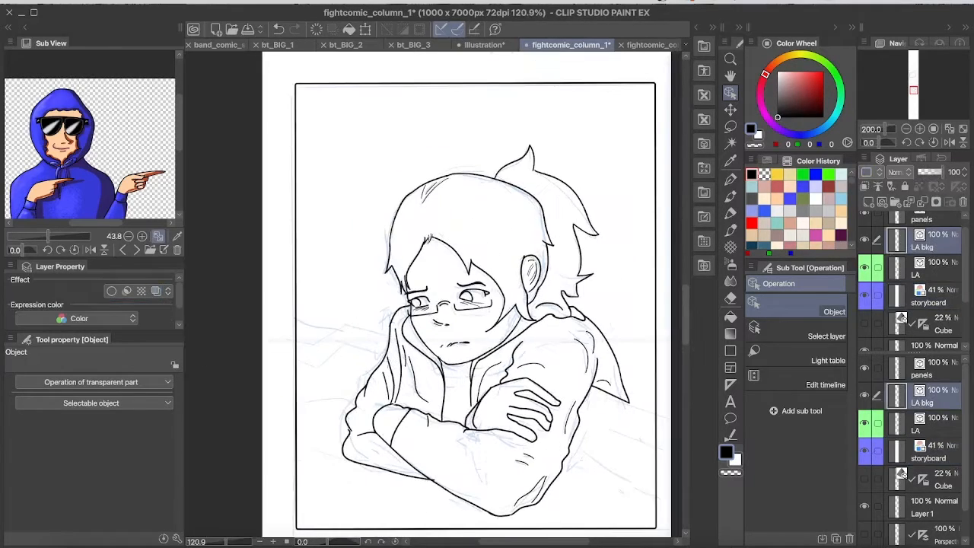
scroll(439, 371, up, 1)
click(347, 312)
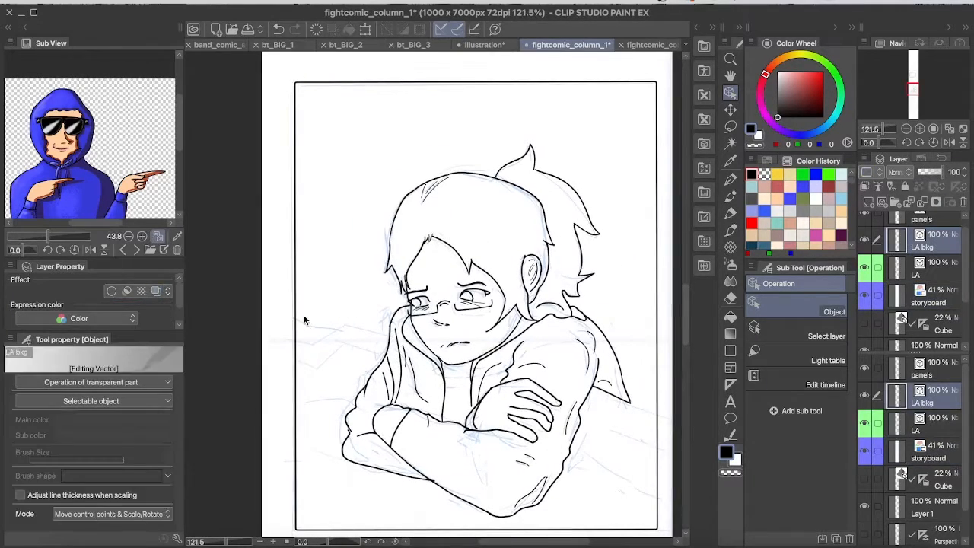
key(p)
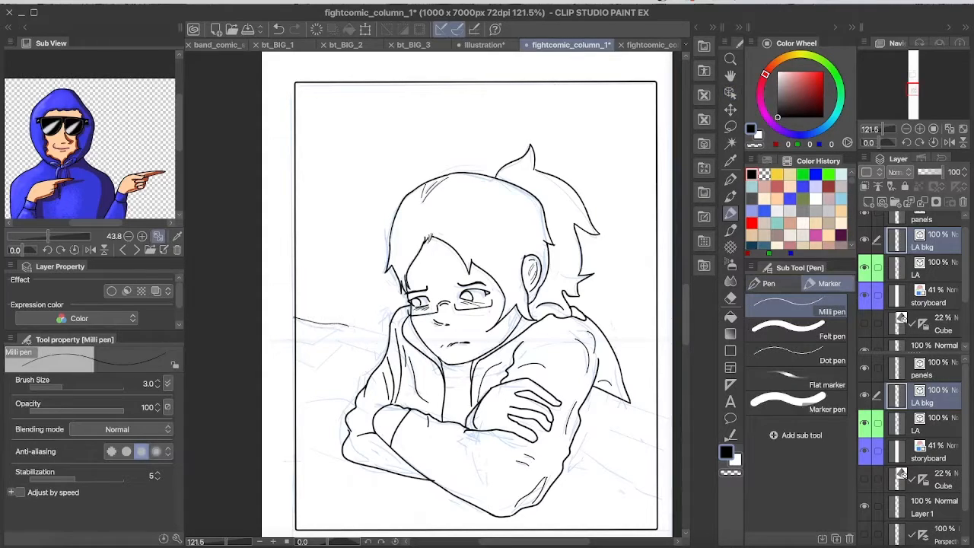
key(ctrl+z)
key(bracketright)
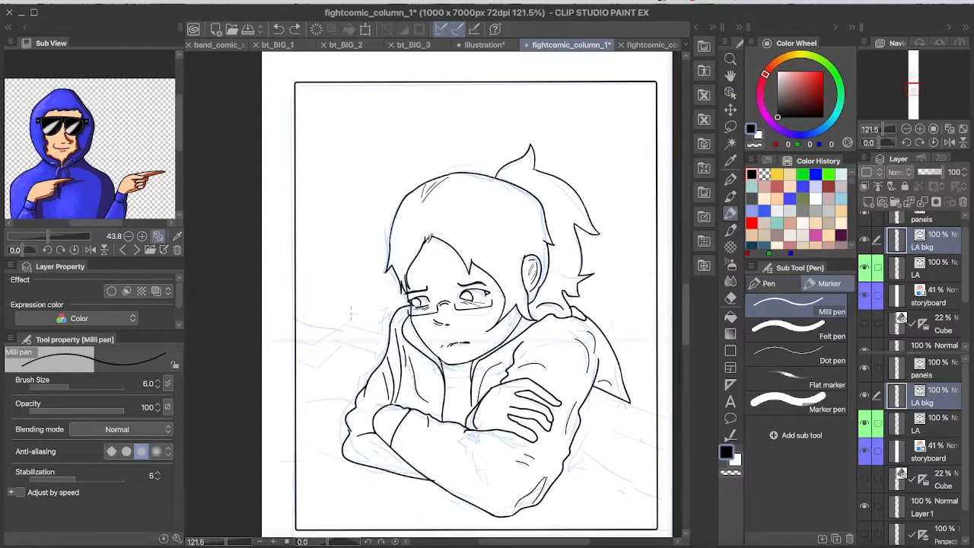
key(bracketleft)
key(ctrl+z)
drag(295, 318, 329, 325)
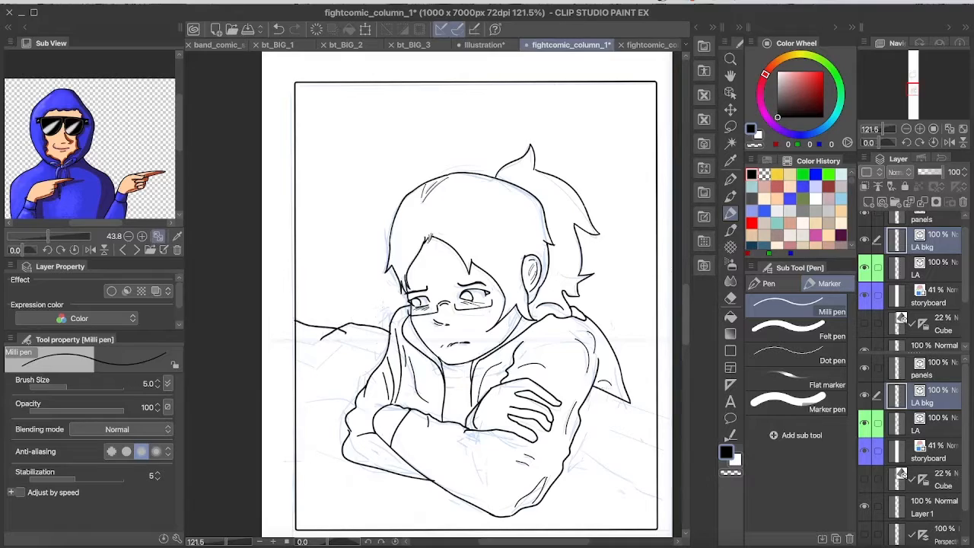
drag(624, 395, 632, 403)
key(ctrl+z)
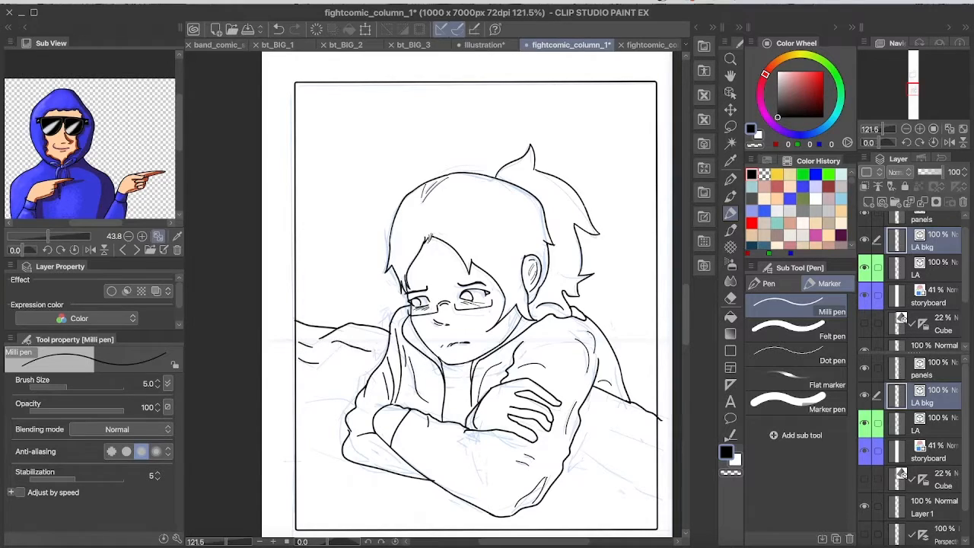
Step: Try inking long wrinkles on the blanket to either side of the character's arms
key(super+z)
key(super+z)
mouse_move(333, 346)
mouse_down()
mouse_move(374, 348)
mouse_move(372, 362)
mouse_up()
key(super+z)
key(super+z)
drag(592, 411, 648, 440)
key(super+z)
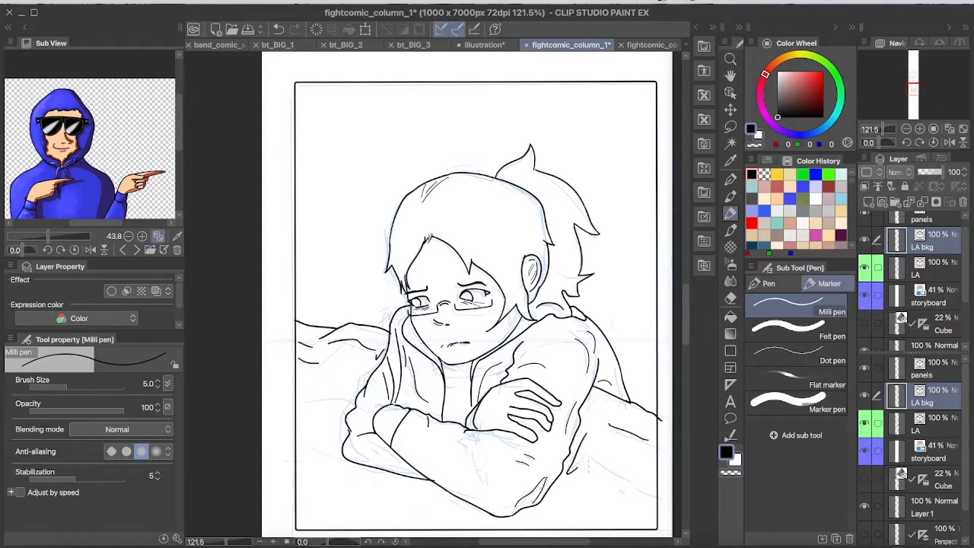
drag(584, 457, 629, 485)
drag(345, 397, 304, 405)
key(super+z)
drag(366, 369, 355, 389)
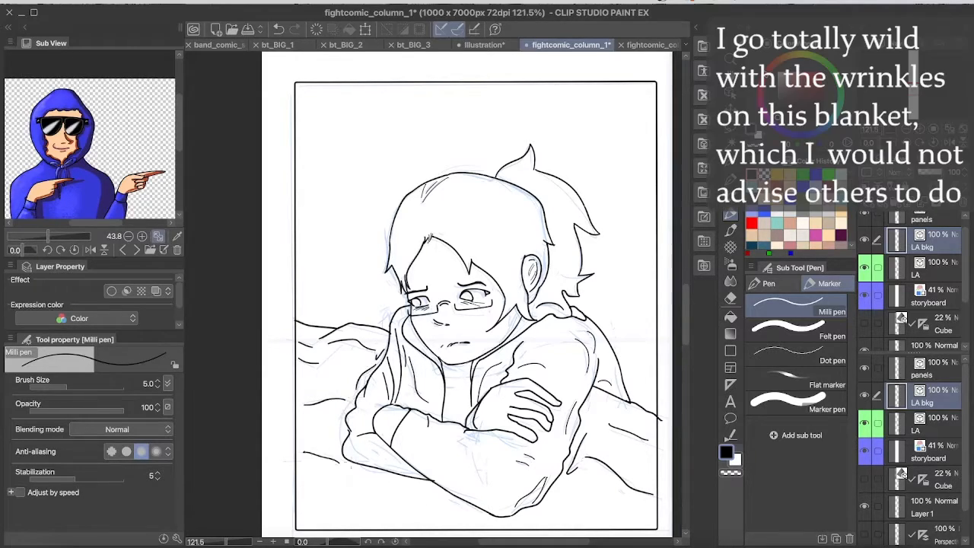
key(super+z)
Step: Try adding short wrinkle strokes across the lower part of the blanket, below the crossed arms
drag(305, 449, 325, 448)
drag(561, 497, 582, 493)
drag(577, 498, 599, 502)
drag(607, 503, 638, 508)
drag(326, 488, 345, 487)
drag(380, 504, 424, 504)
scroll(545, 378, down, 2)
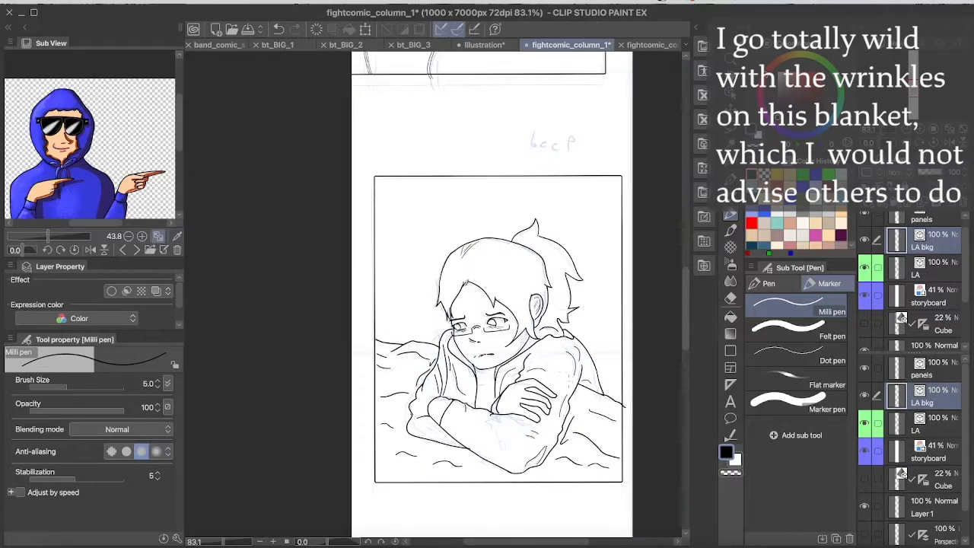
Step: Undo the blanket wrinkle strokes, keeping only the blanket's upper edge
key(super+z)
key(super+z)
key(super+z)
key(super+z)
key(super+z)
key(super+z)
key(super+z)
key(super+z)
key(super+z)
key(super+z)
key(super+z)
key(super+z)
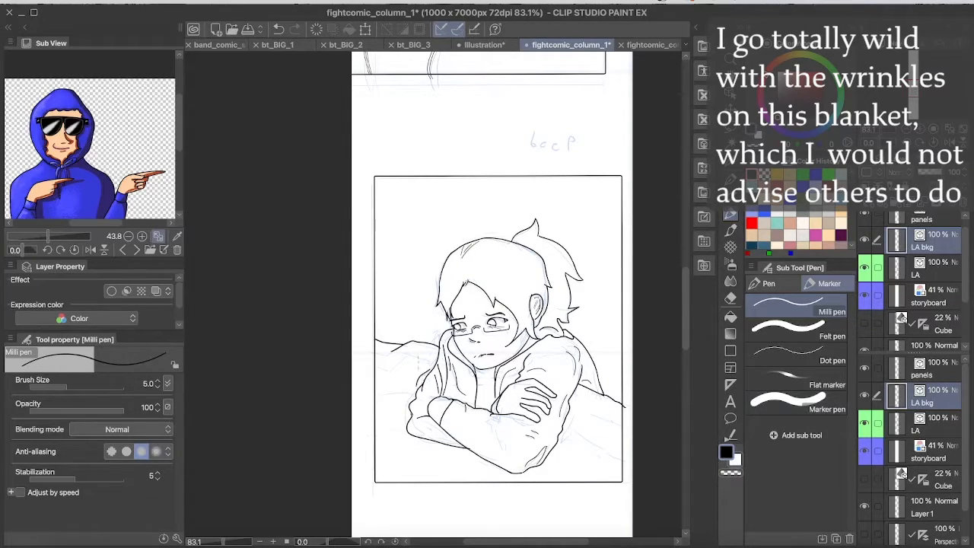
key(super+z)
Step: Ink a few sparse folds on the blanket beside and below the crossed arms, on the panel's left half
mouse_move(416, 359)
mouse_down()
mouse_move(433, 368)
mouse_move(408, 398)
mouse_up()
key(super+z)
drag(382, 449, 450, 449)
key(super+z)
drag(432, 449, 479, 462)
key(super+z)
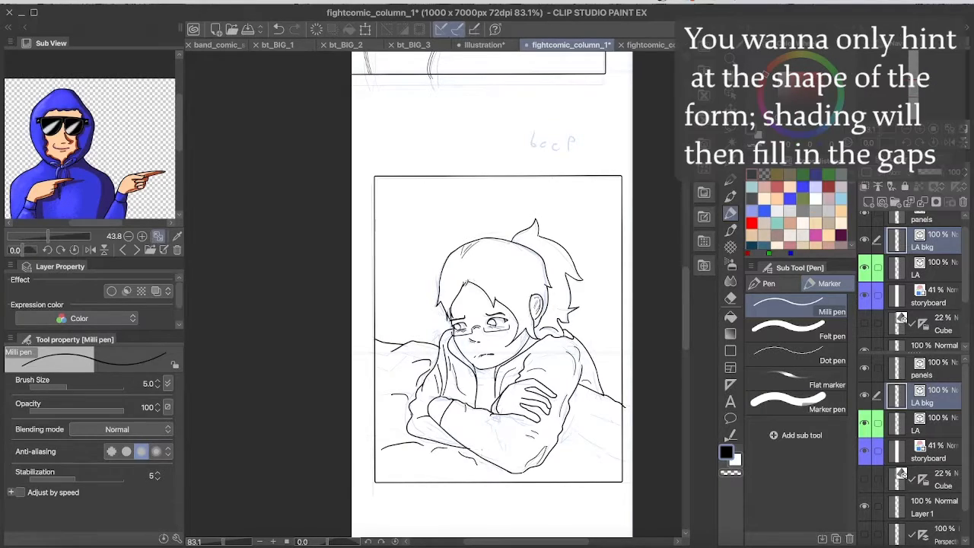
key(super+z)
Step: Ink light folds on the blanket to the right of the character's sleeve
mouse_move(577, 417)
mouse_down()
mouse_move(582, 426)
mouse_move(611, 421)
mouse_up()
mouse_move(575, 404)
mouse_down()
mouse_move(621, 423)
mouse_move(605, 435)
mouse_move(618, 449)
mouse_up()
key(super+z)
key(super+z)
mouse_move(568, 427)
mouse_down()
mouse_move(612, 445)
mouse_move(603, 452)
mouse_move(577, 439)
mouse_up()
key(super+z)
Step: Add short fold lines beside the left sleeve and along the lower left and lower right of the blanket
drag(405, 410, 397, 431)
drag(398, 465, 446, 462)
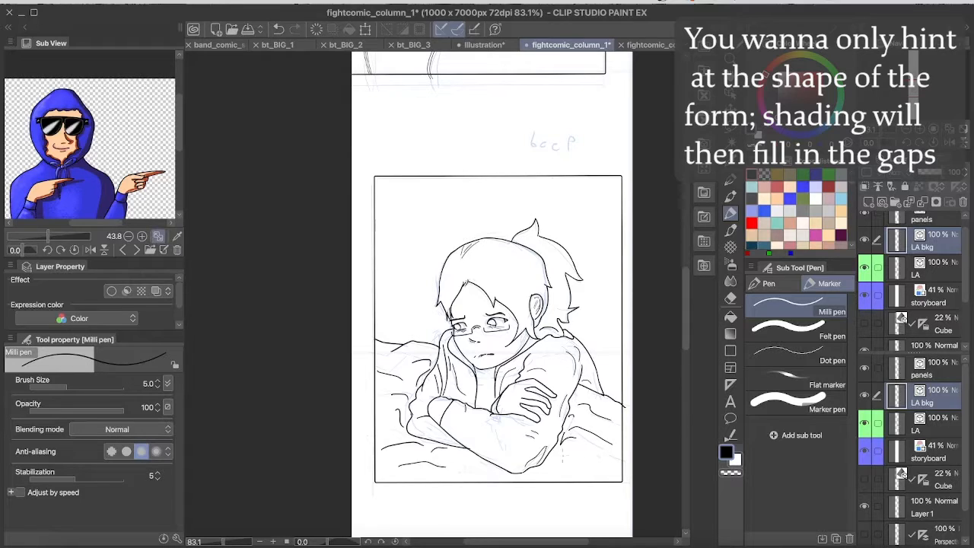
drag(561, 457, 592, 470)
Step: Examine the blanket line art up close and review it together with the monitor panel above
click(954, 268)
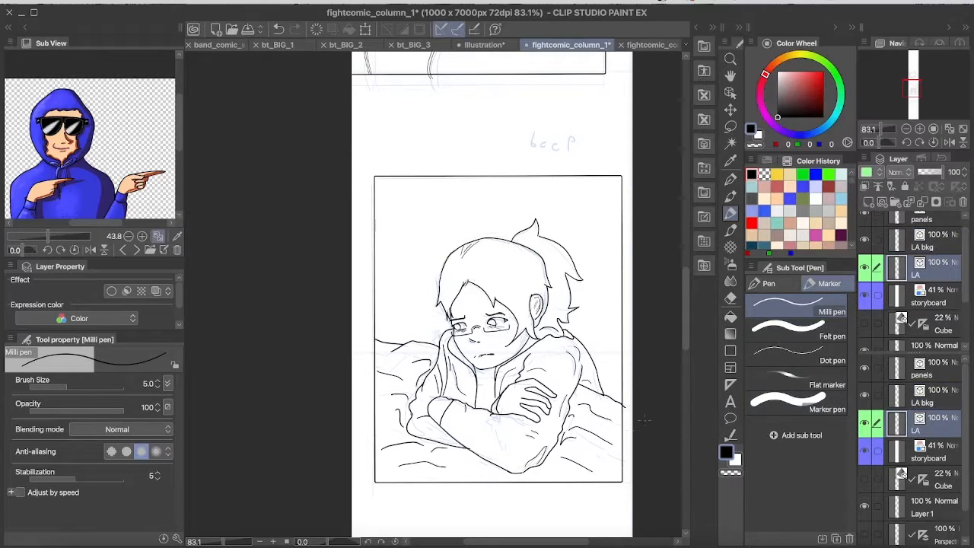
scroll(647, 408, up, 2)
scroll(620, 409, up, 3)
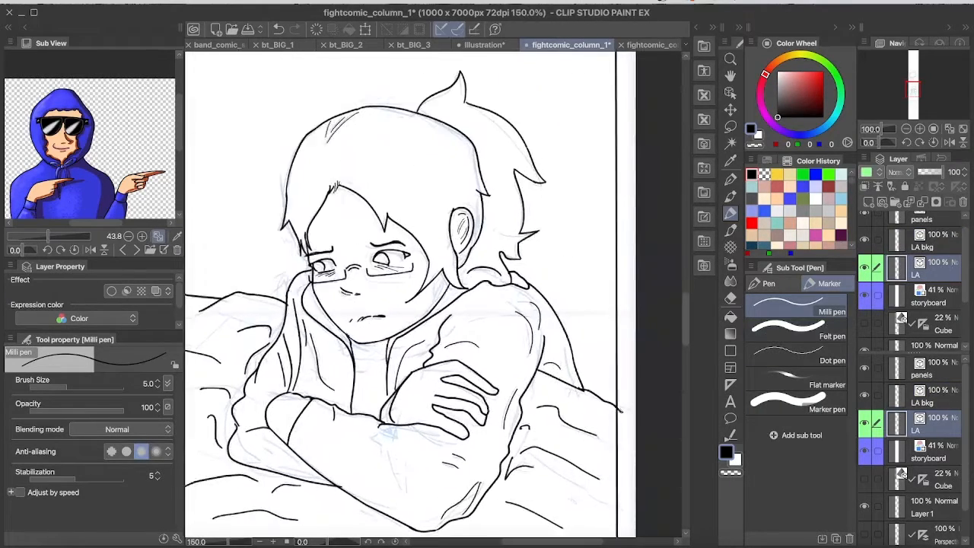
click(949, 243)
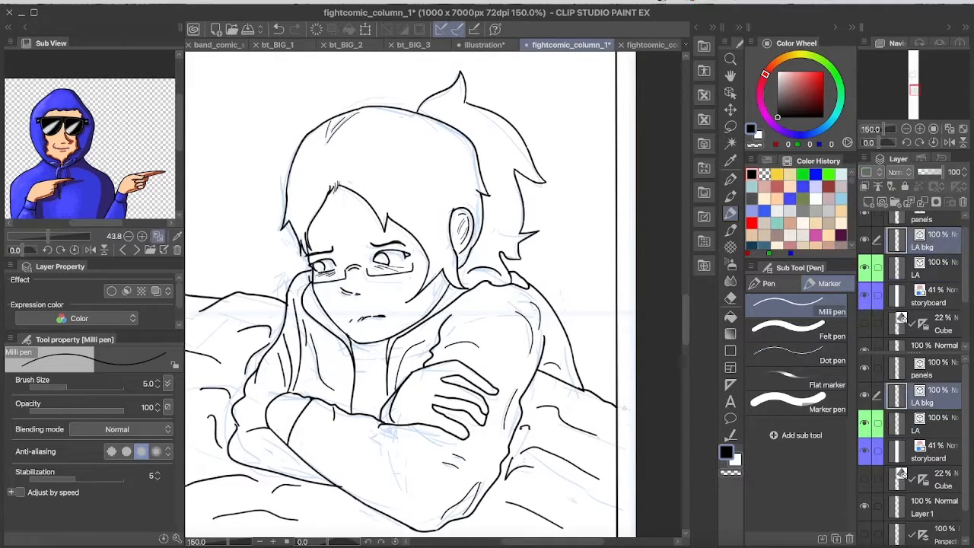
scroll(624, 408, down, 3)
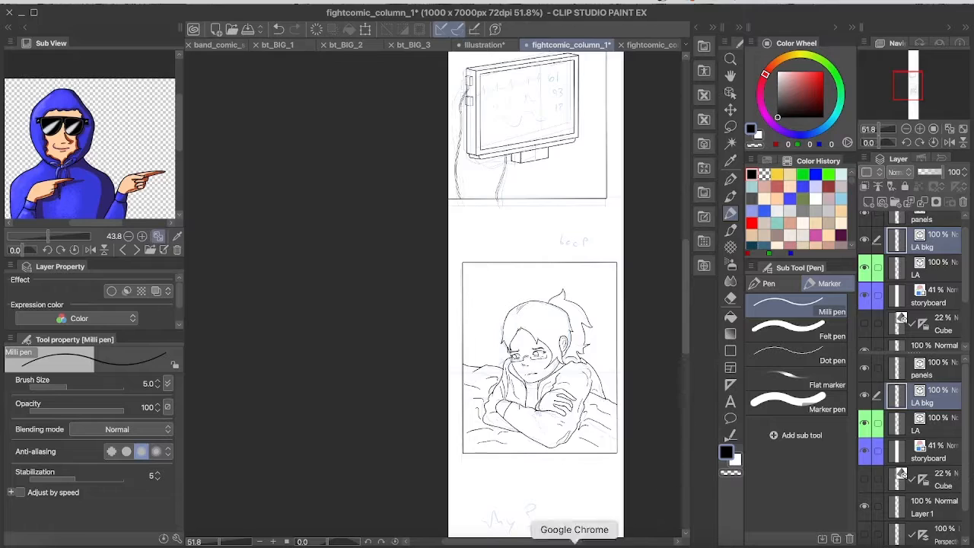
drag(571, 541, 584, 541)
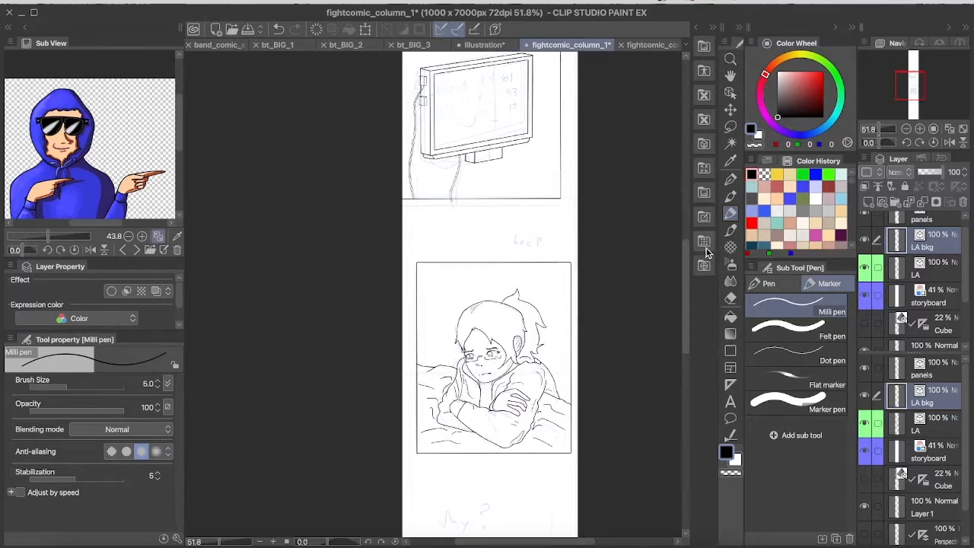
drag(687, 261, 686, 234)
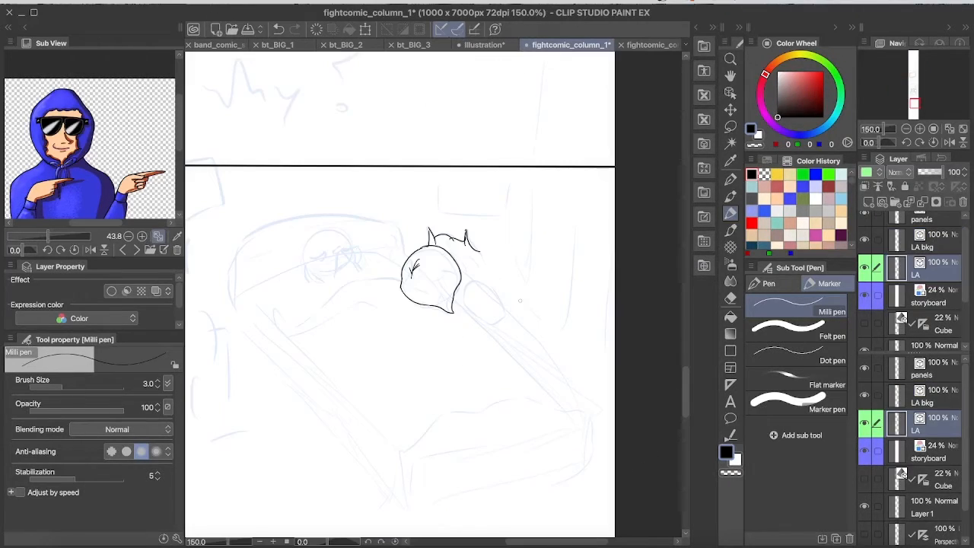
mouse_move(686, 395)
mouse_down()
mouse_move(662, 298)
mouse_move(684, 249)
mouse_move(693, 286)
mouse_up()
scroll(580, 280, down, 3)
scroll(646, 277, down, 1)
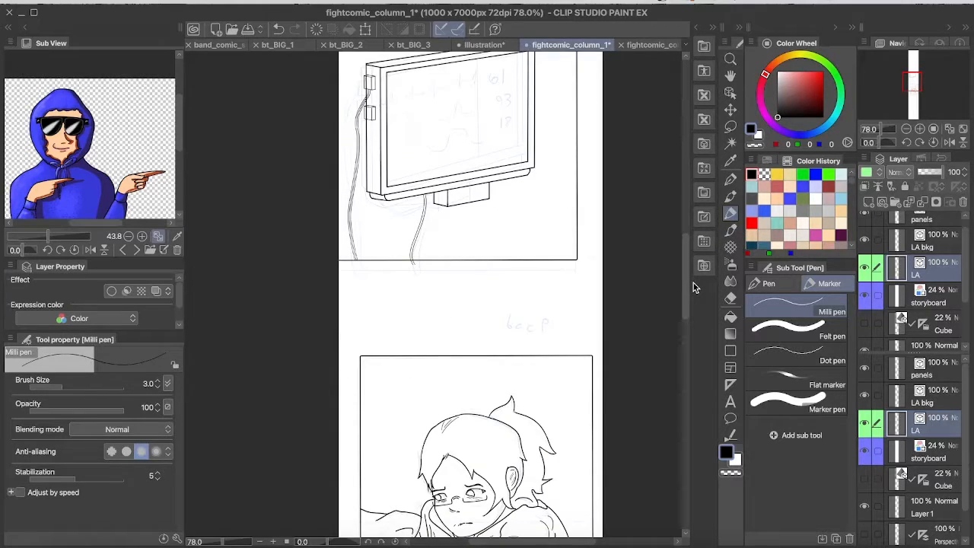